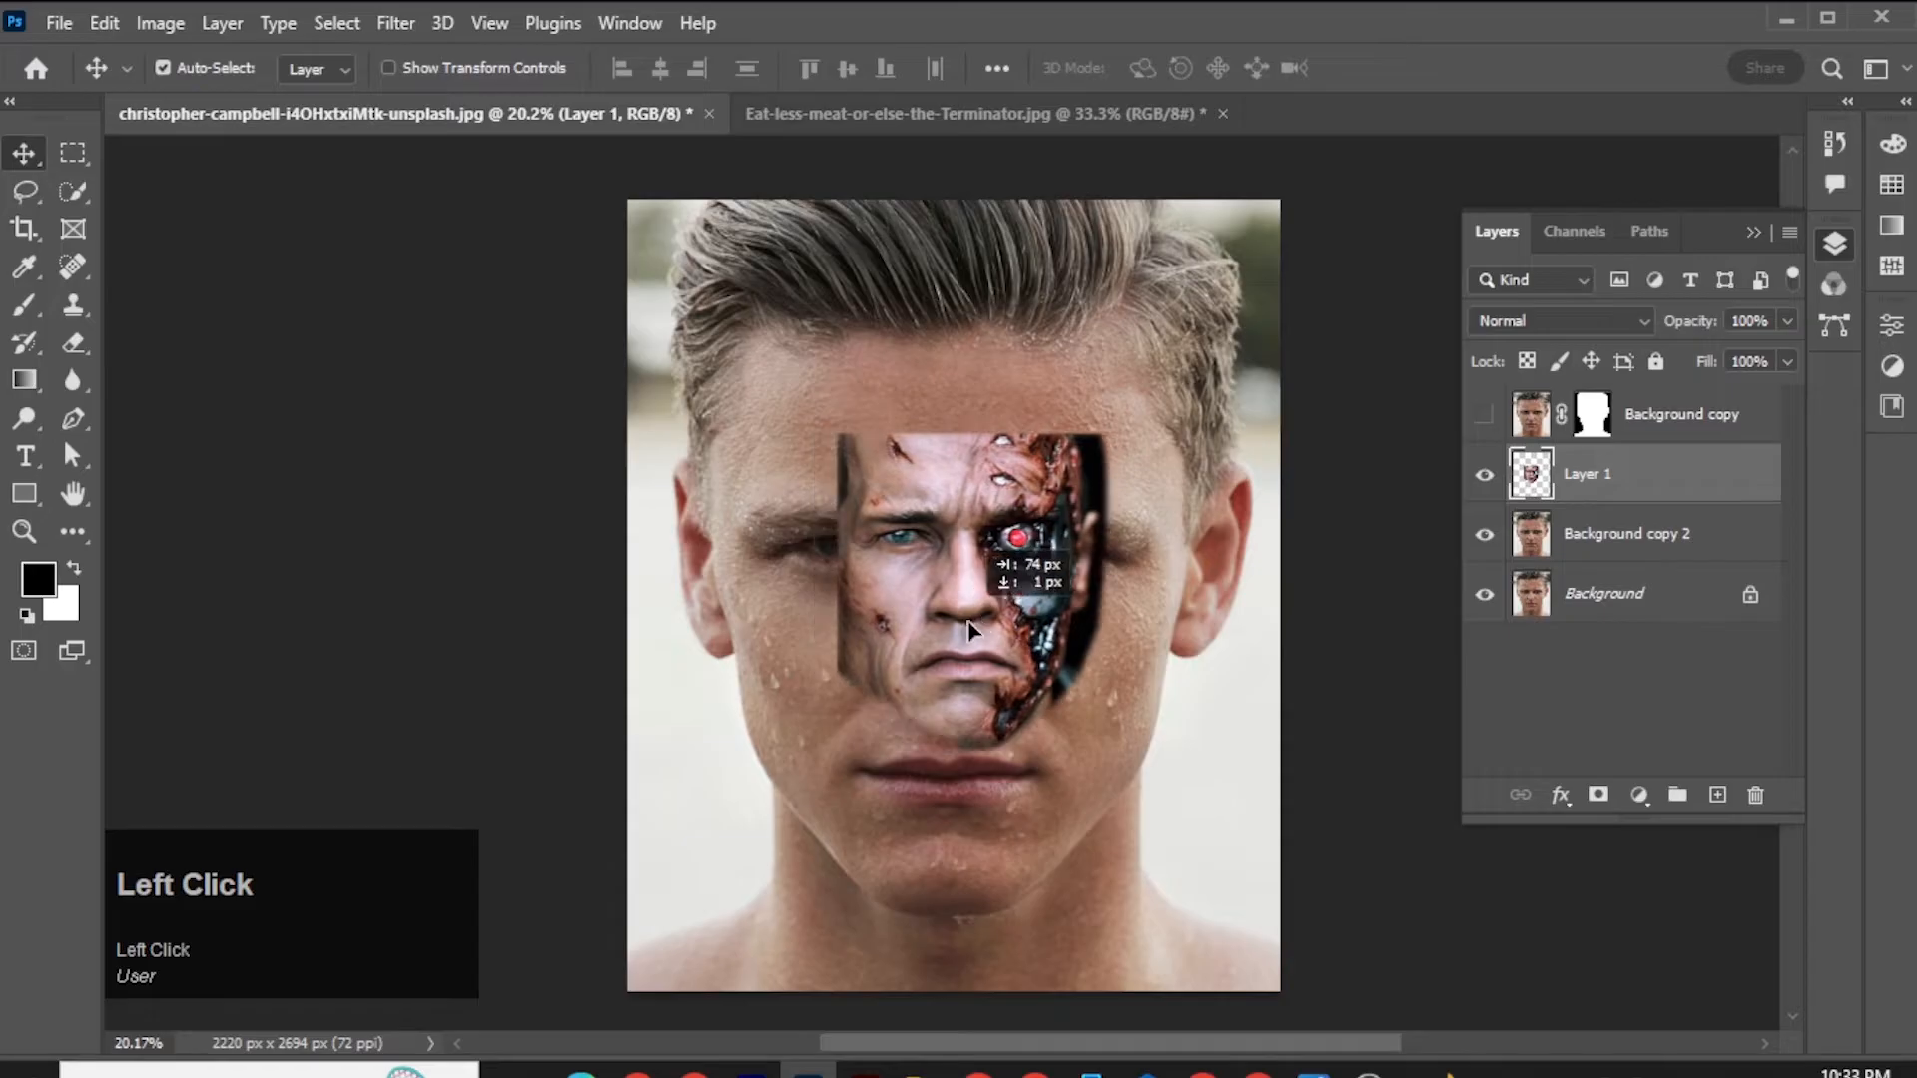
Scale Layer 1's Terminator face to about 170% and place it over the man's face.
key("ctrl+t")
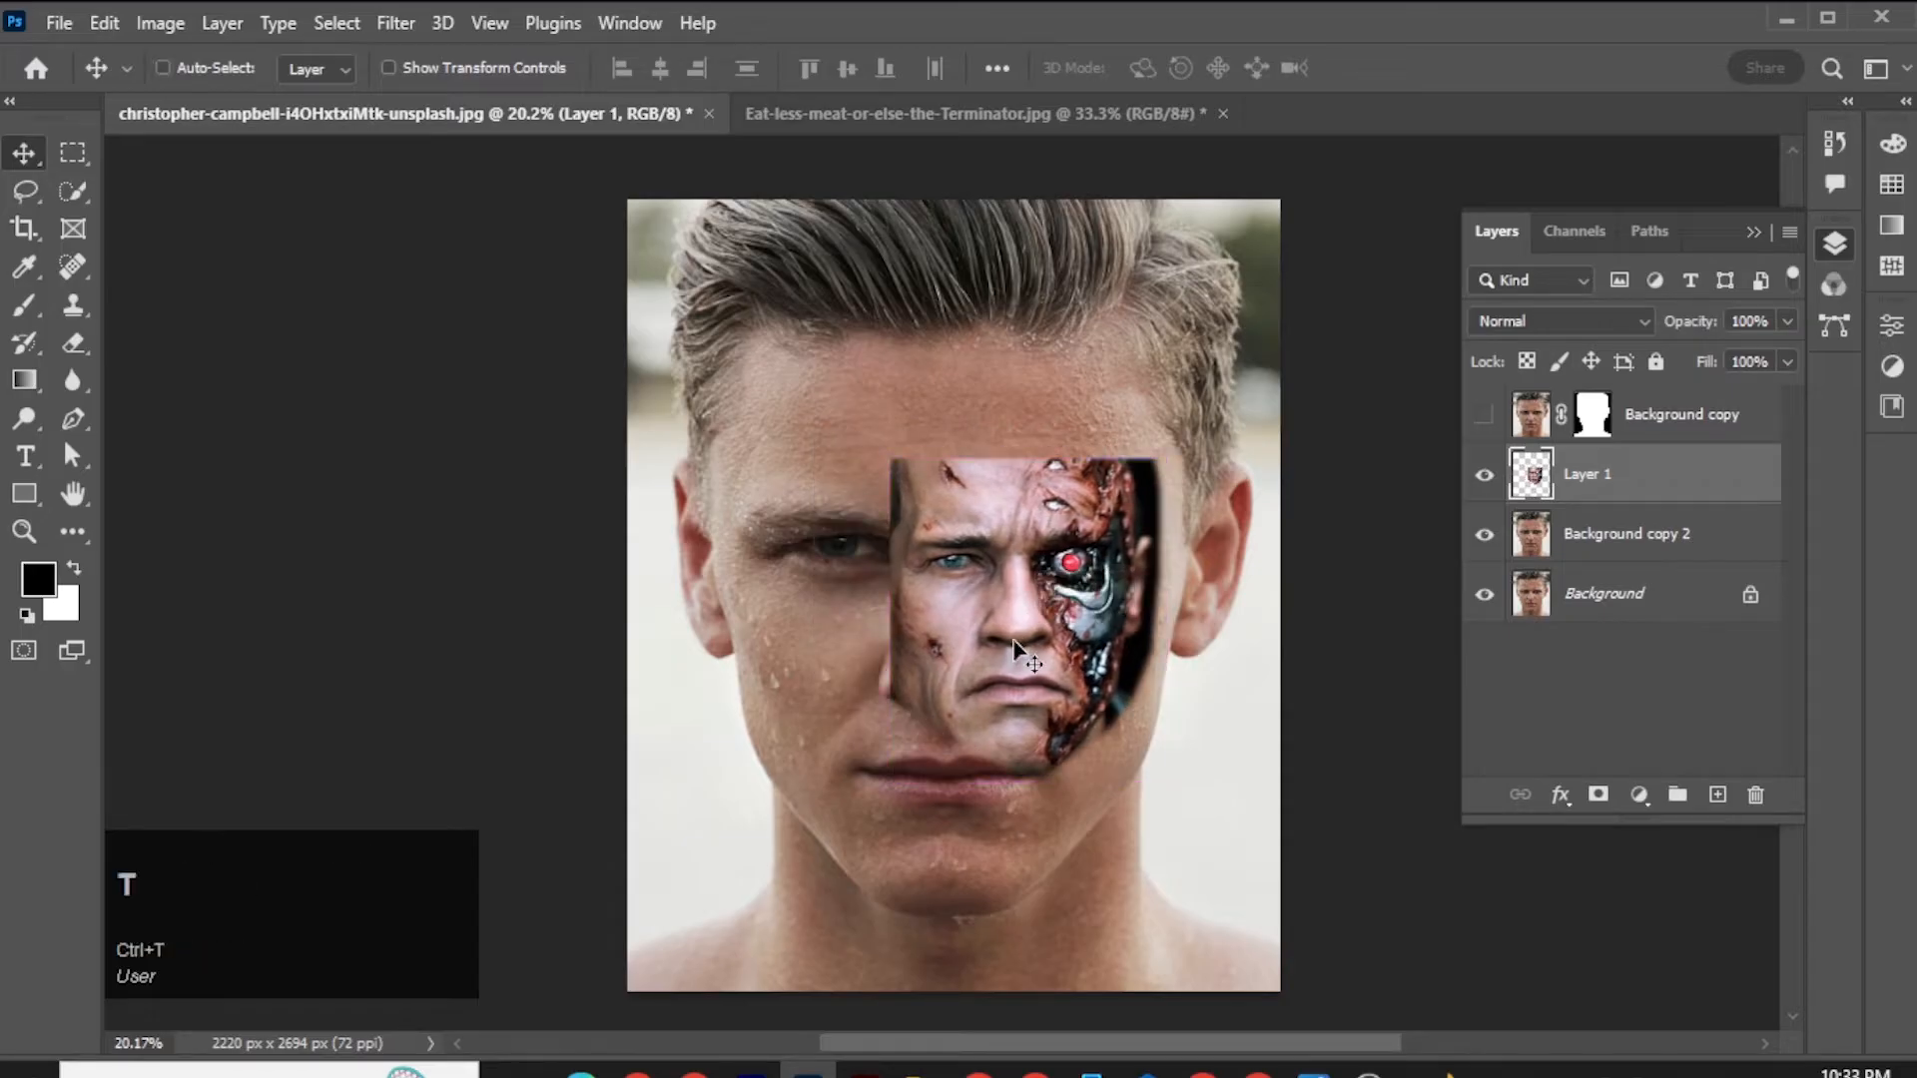
left_click_drag(1171, 452, 1235, 310)
left_click_drag(1037, 605, 1024, 623)
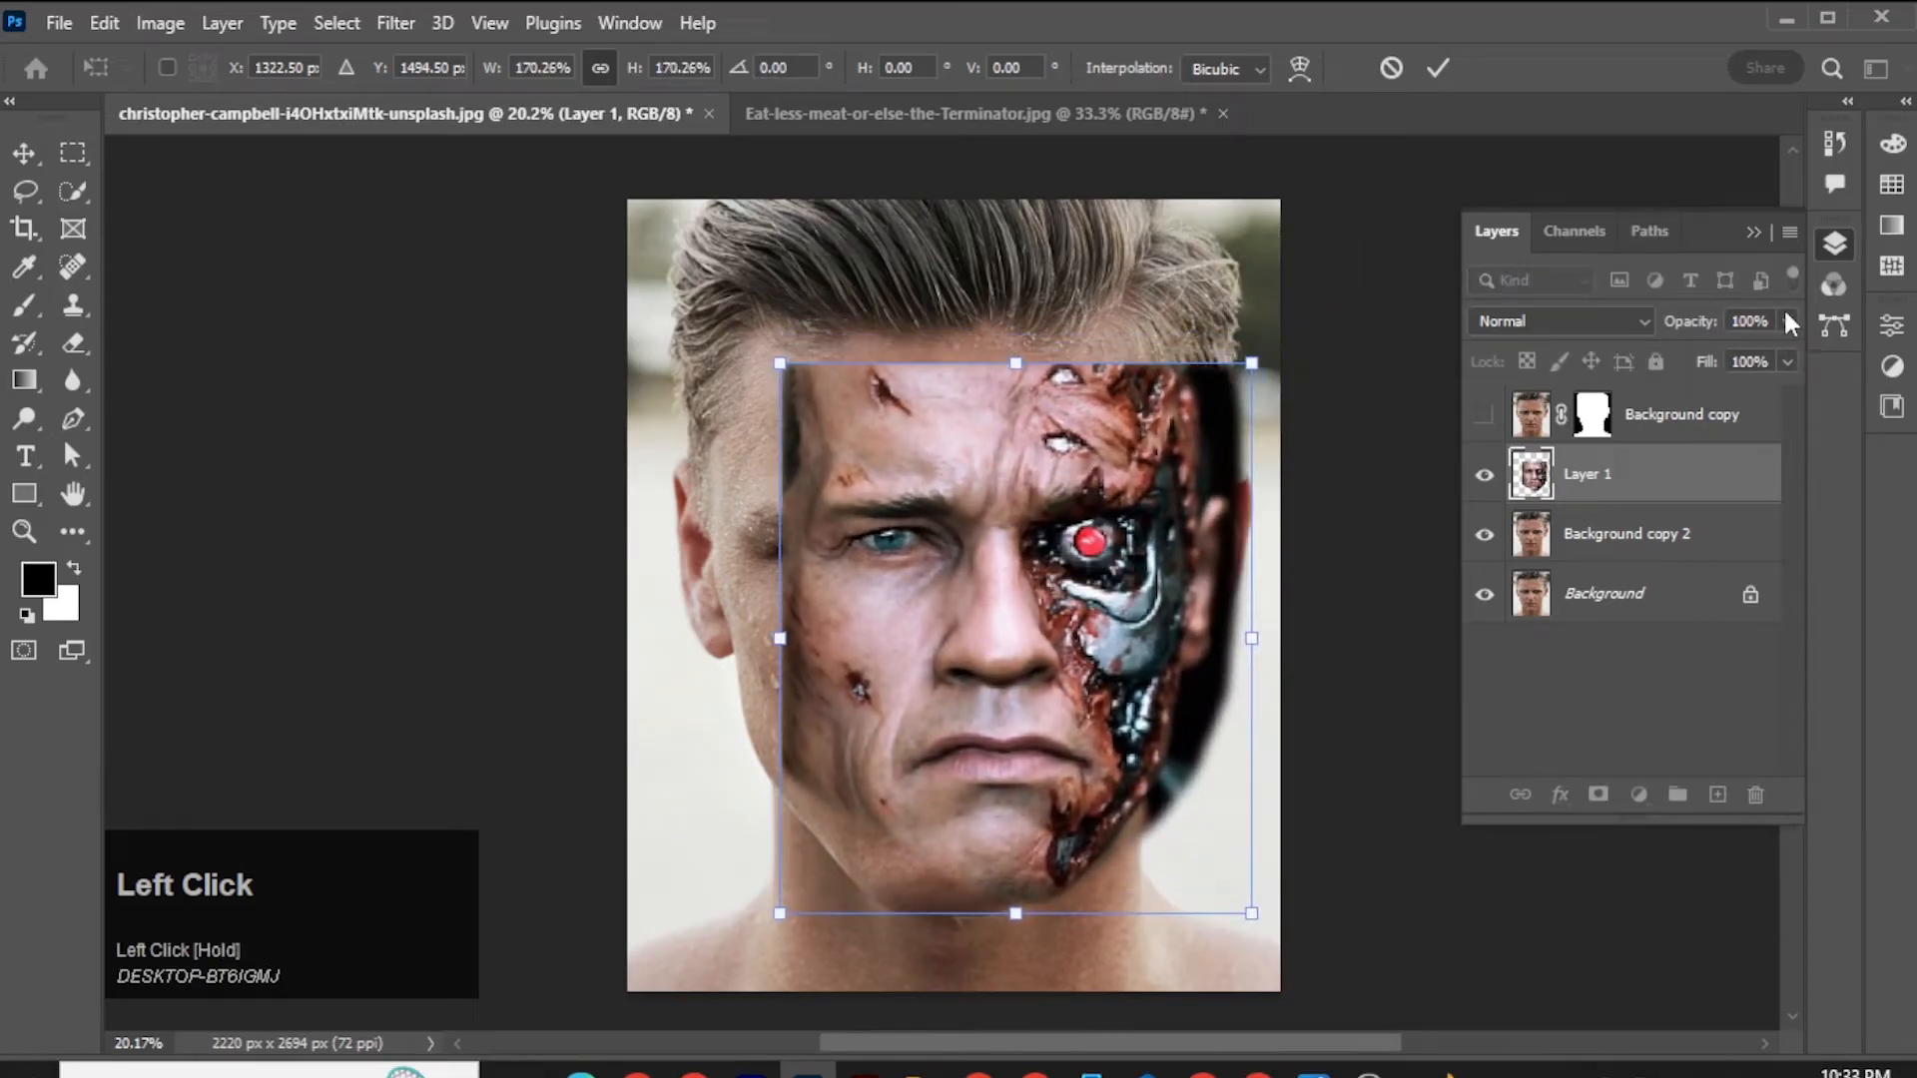
Lower Layer 1's opacity to 34% and align its eyes, nose and mouth with the face underneath.
left_click(1787, 320)
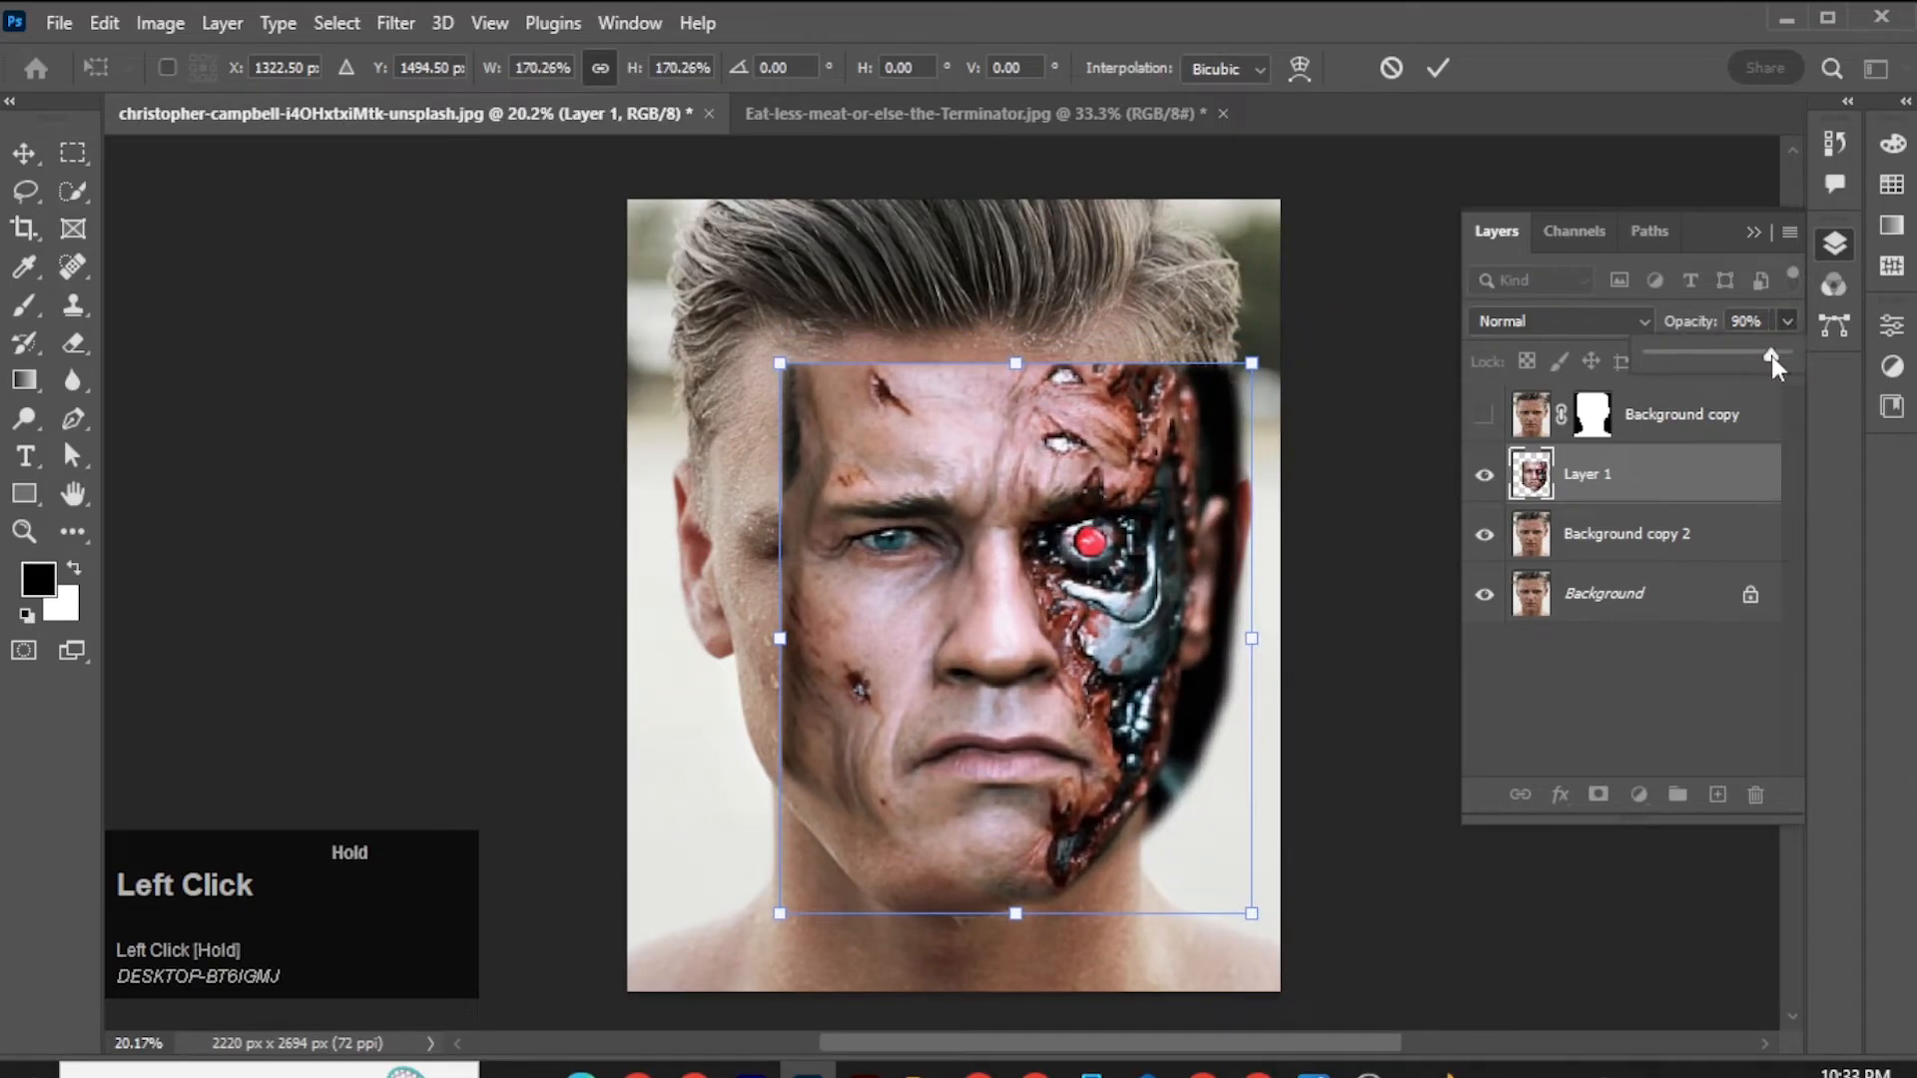
left_click_drag(1771, 355, 1696, 351)
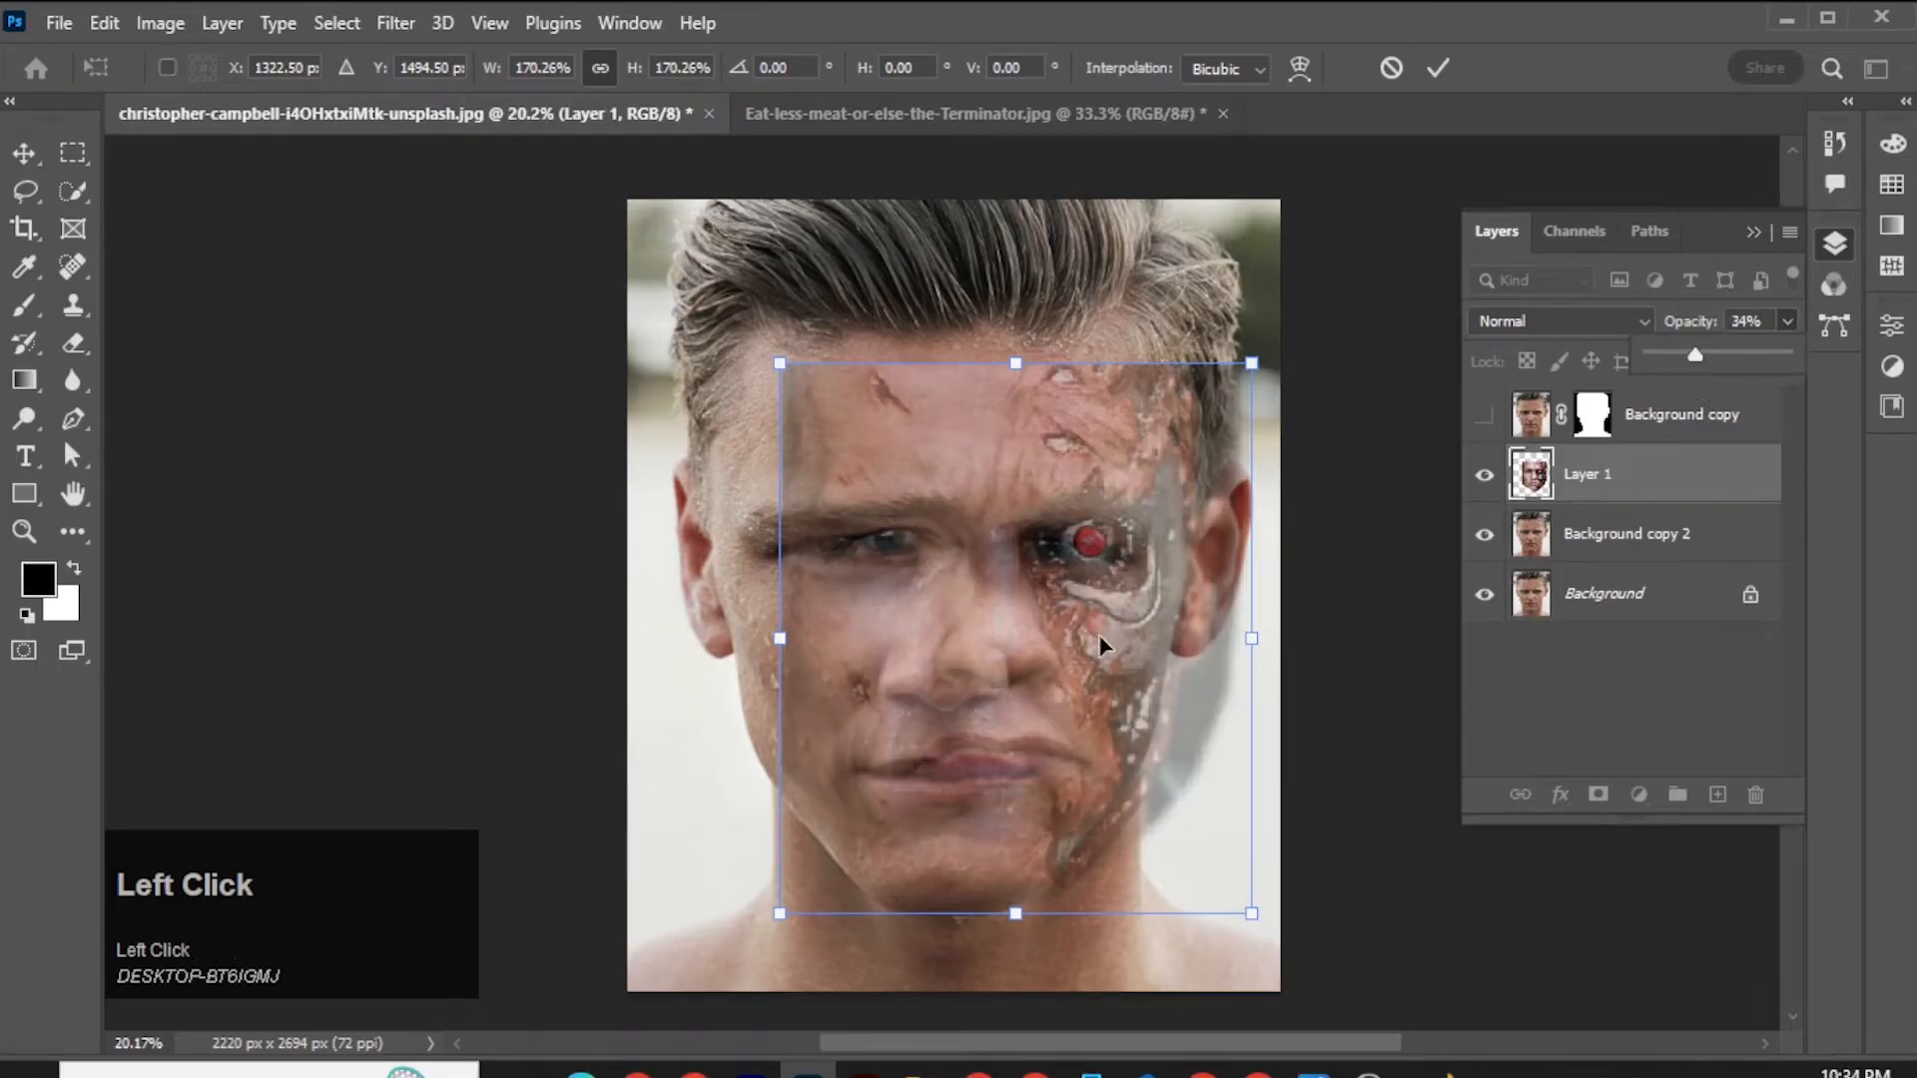
left_click_drag(1098, 633, 1062, 647)
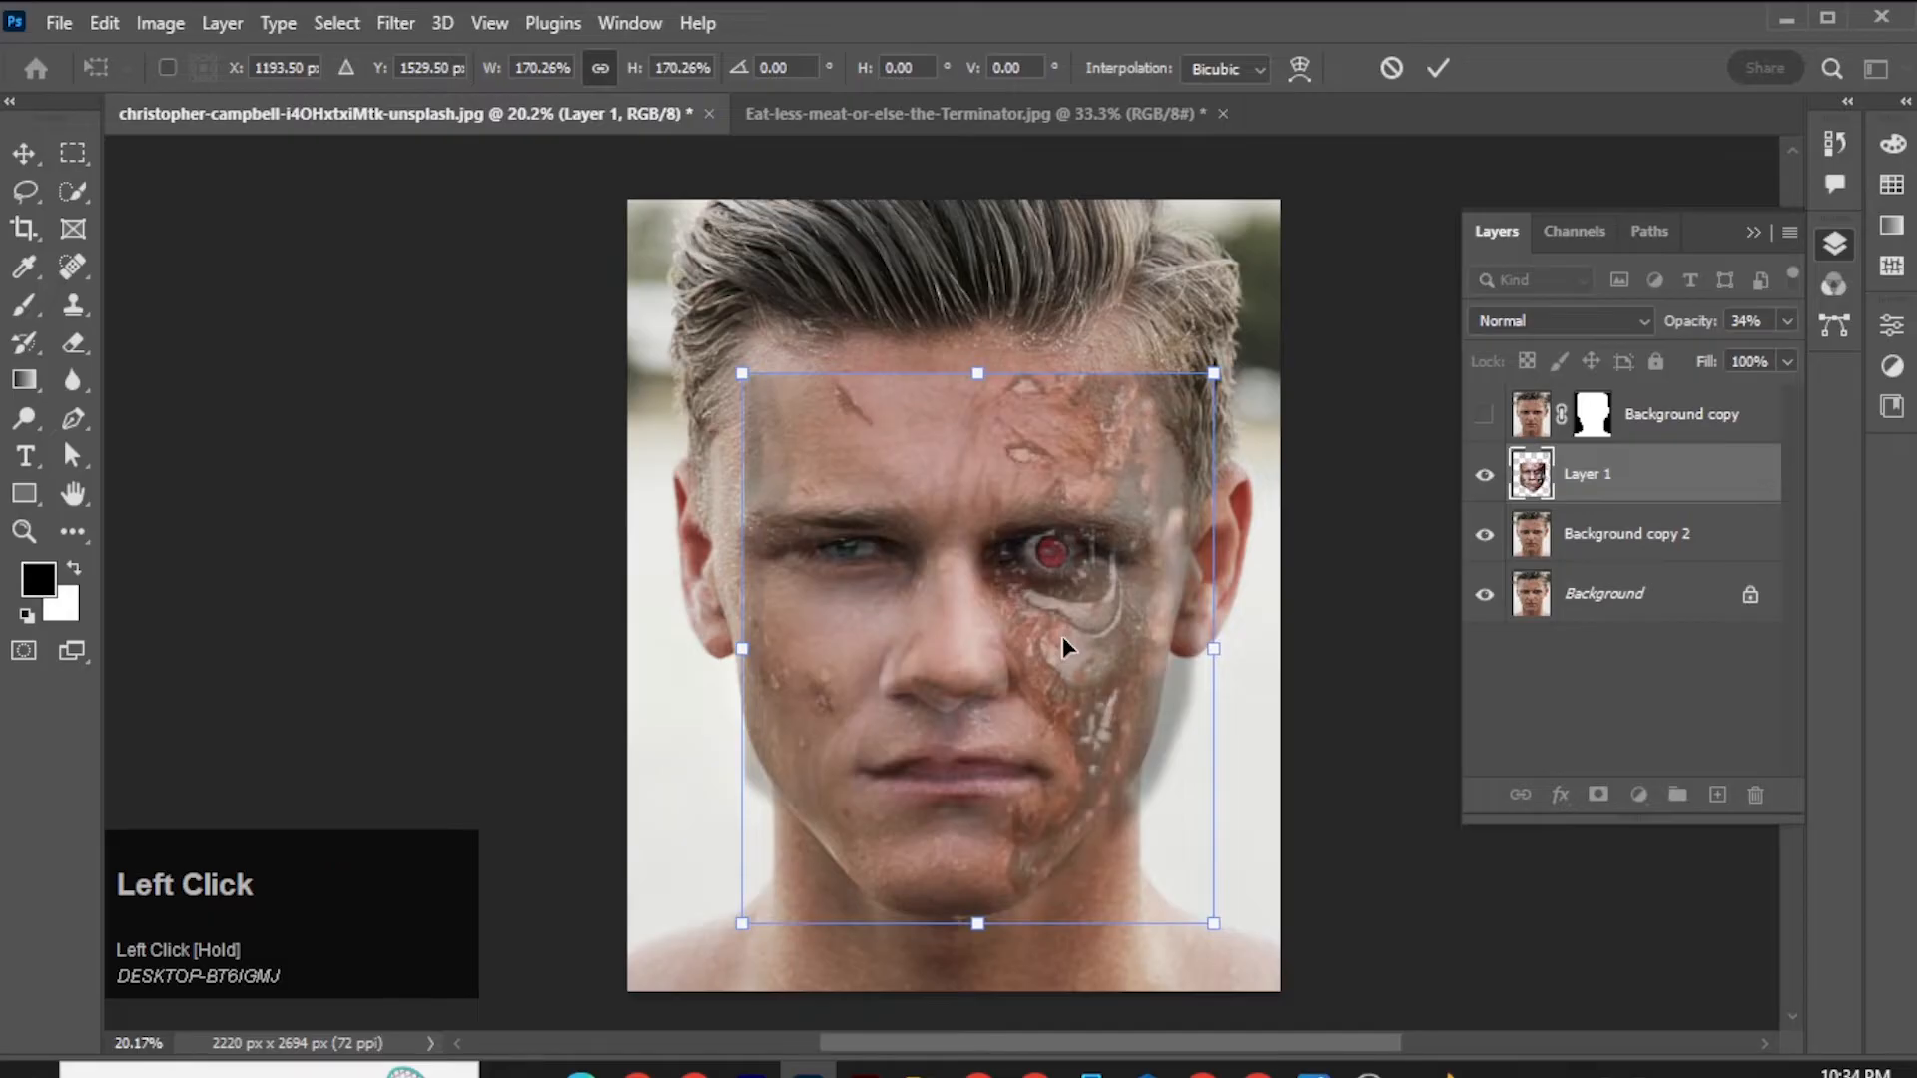
Restore Layer 1's opacity to 100% and apply the transform.
left_click(1788, 321)
mouse_move(1711, 359)
left_mouse_down()
mouse_move(1756, 357)
mouse_move(1705, 369)
left_mouse_up()
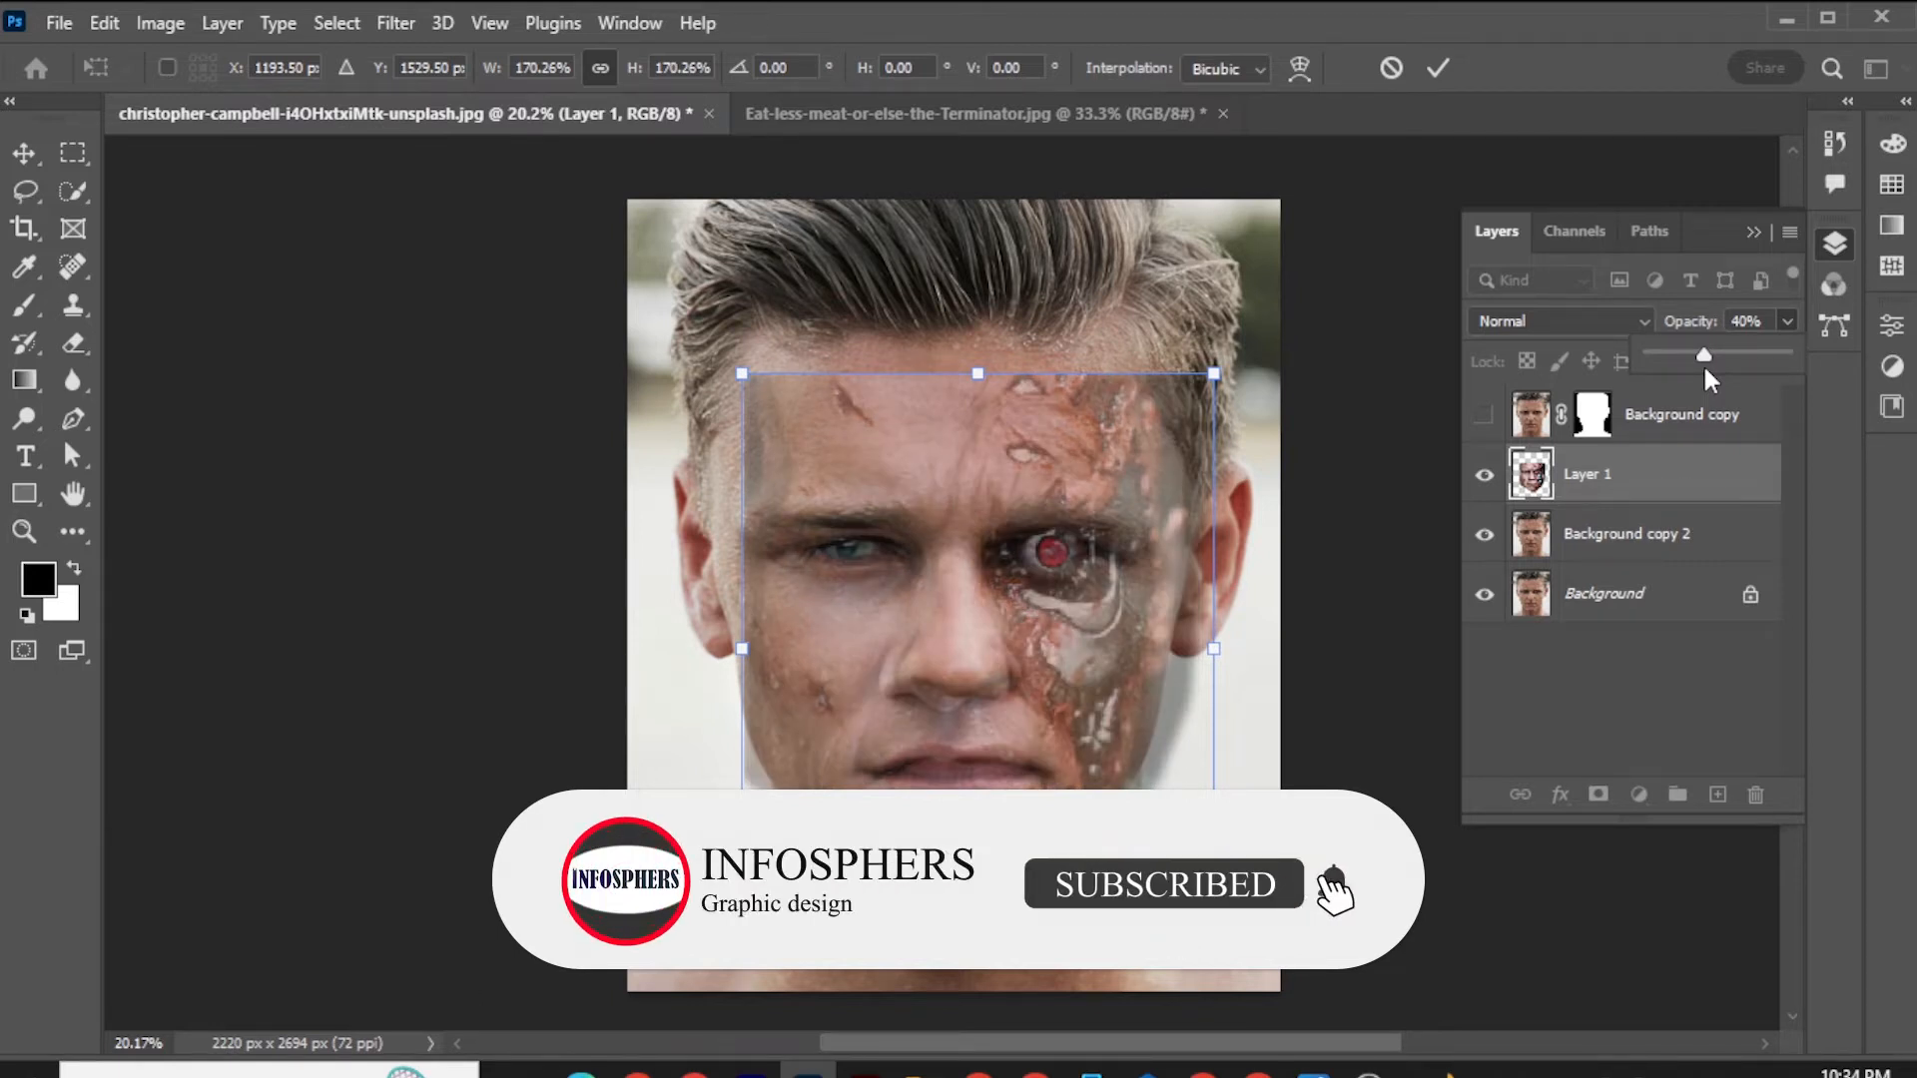
left_click_drag(1704, 369, 1793, 348)
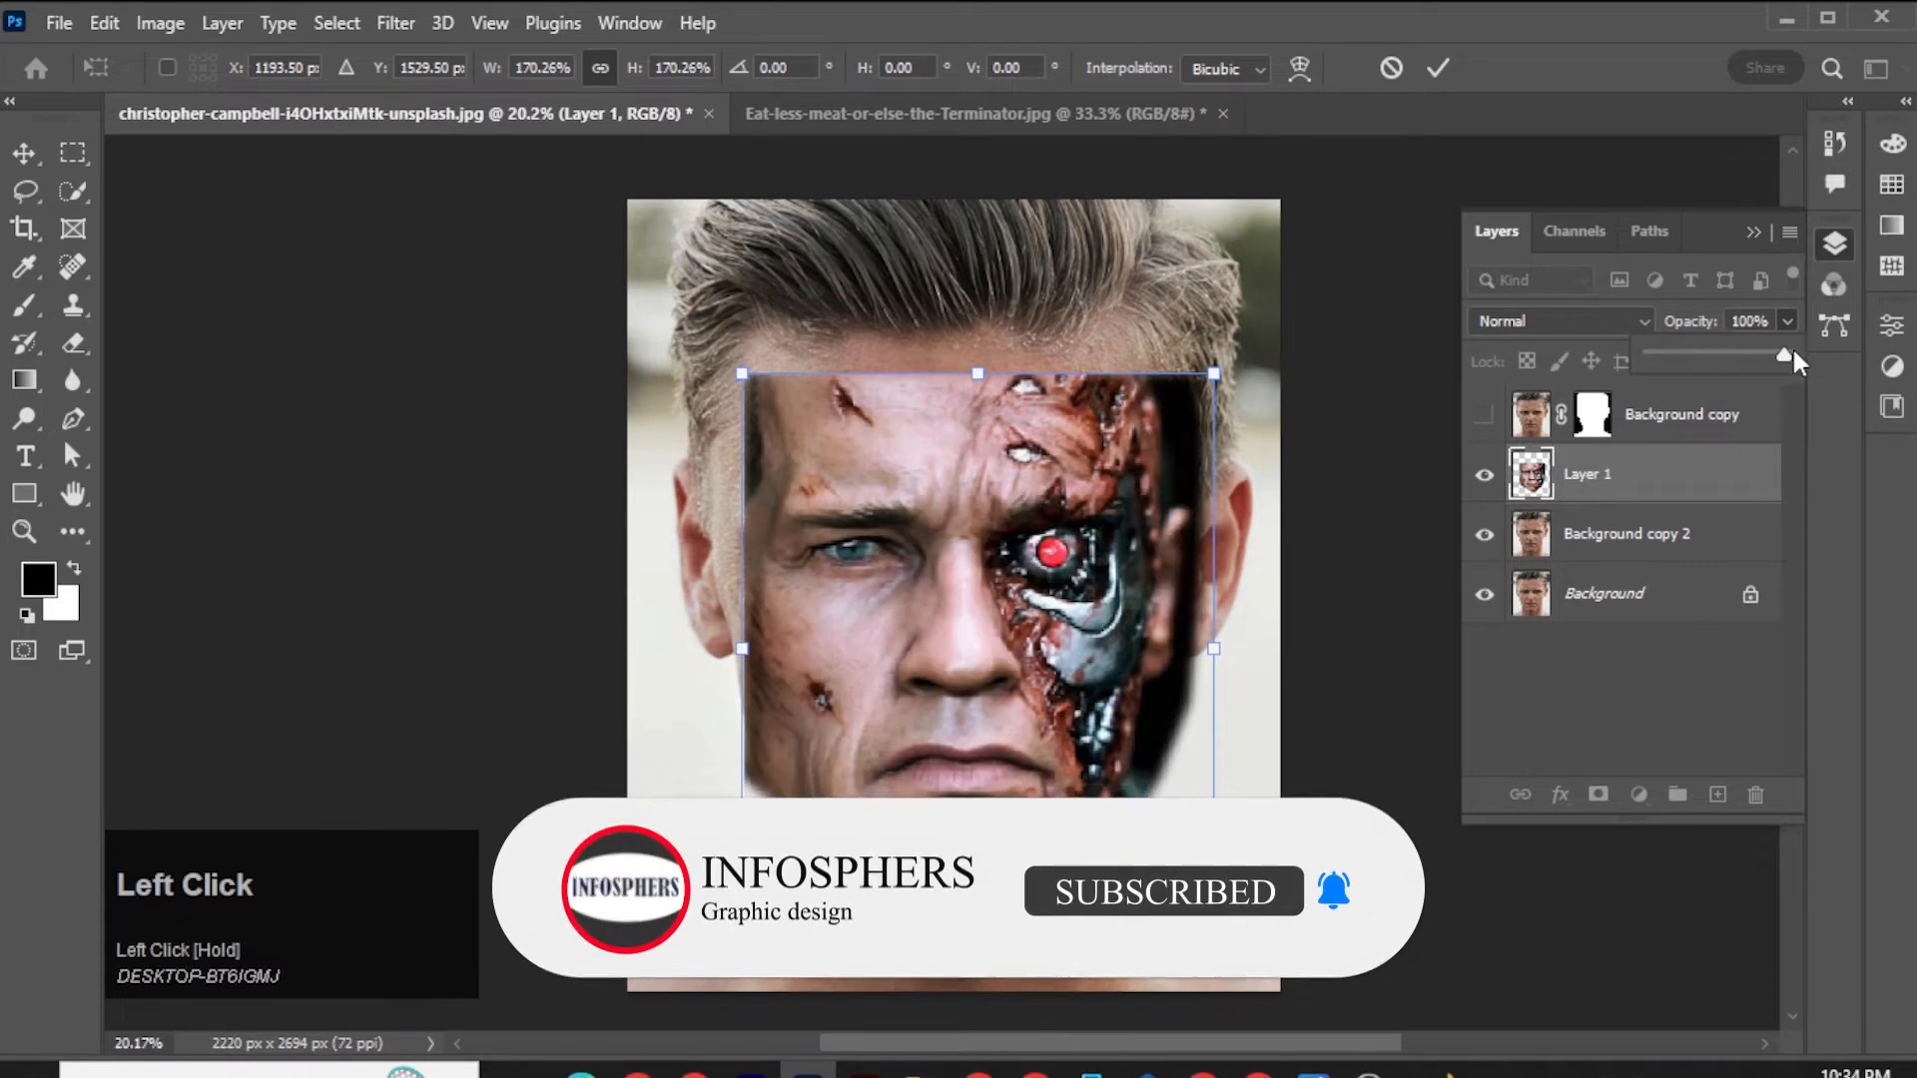
left_click(1637, 480)
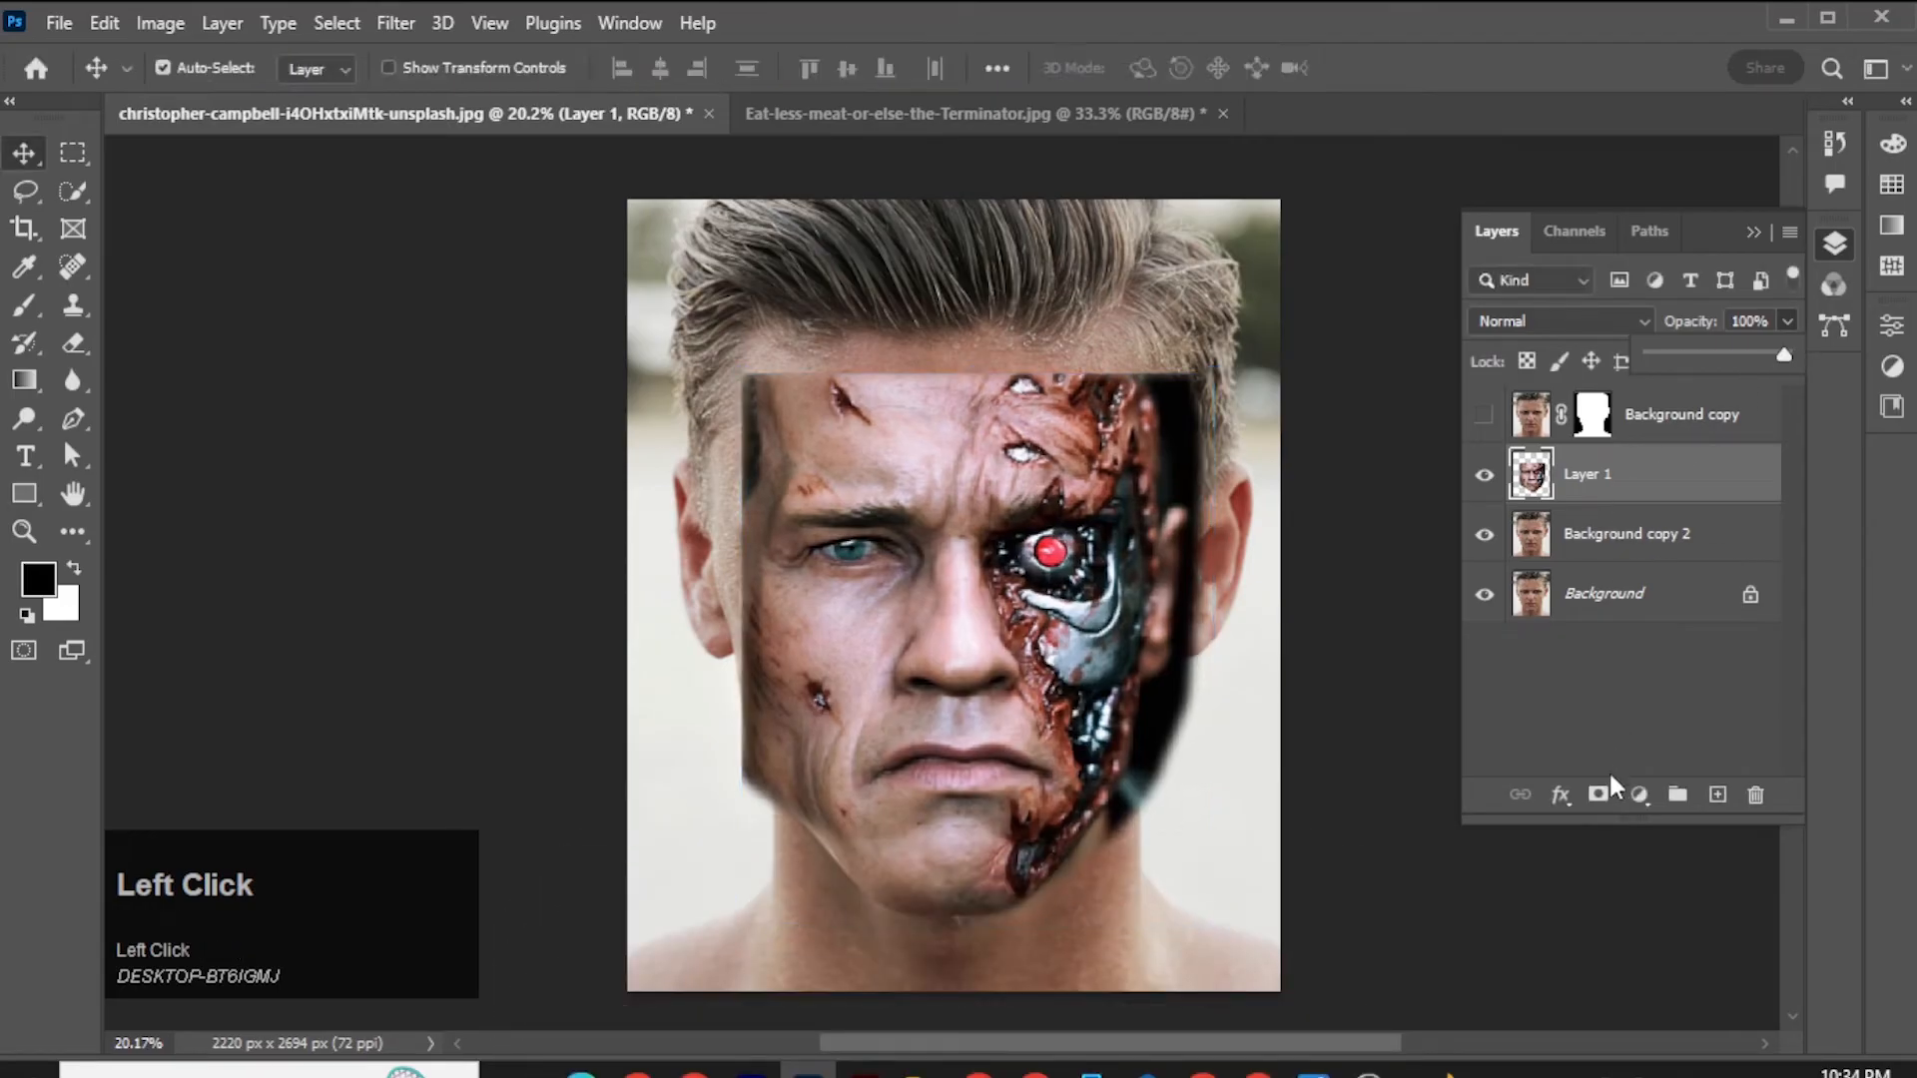
Add a layer mask to Layer 1 and set up a soft black brush of about 383 px.
left_click(1598, 795)
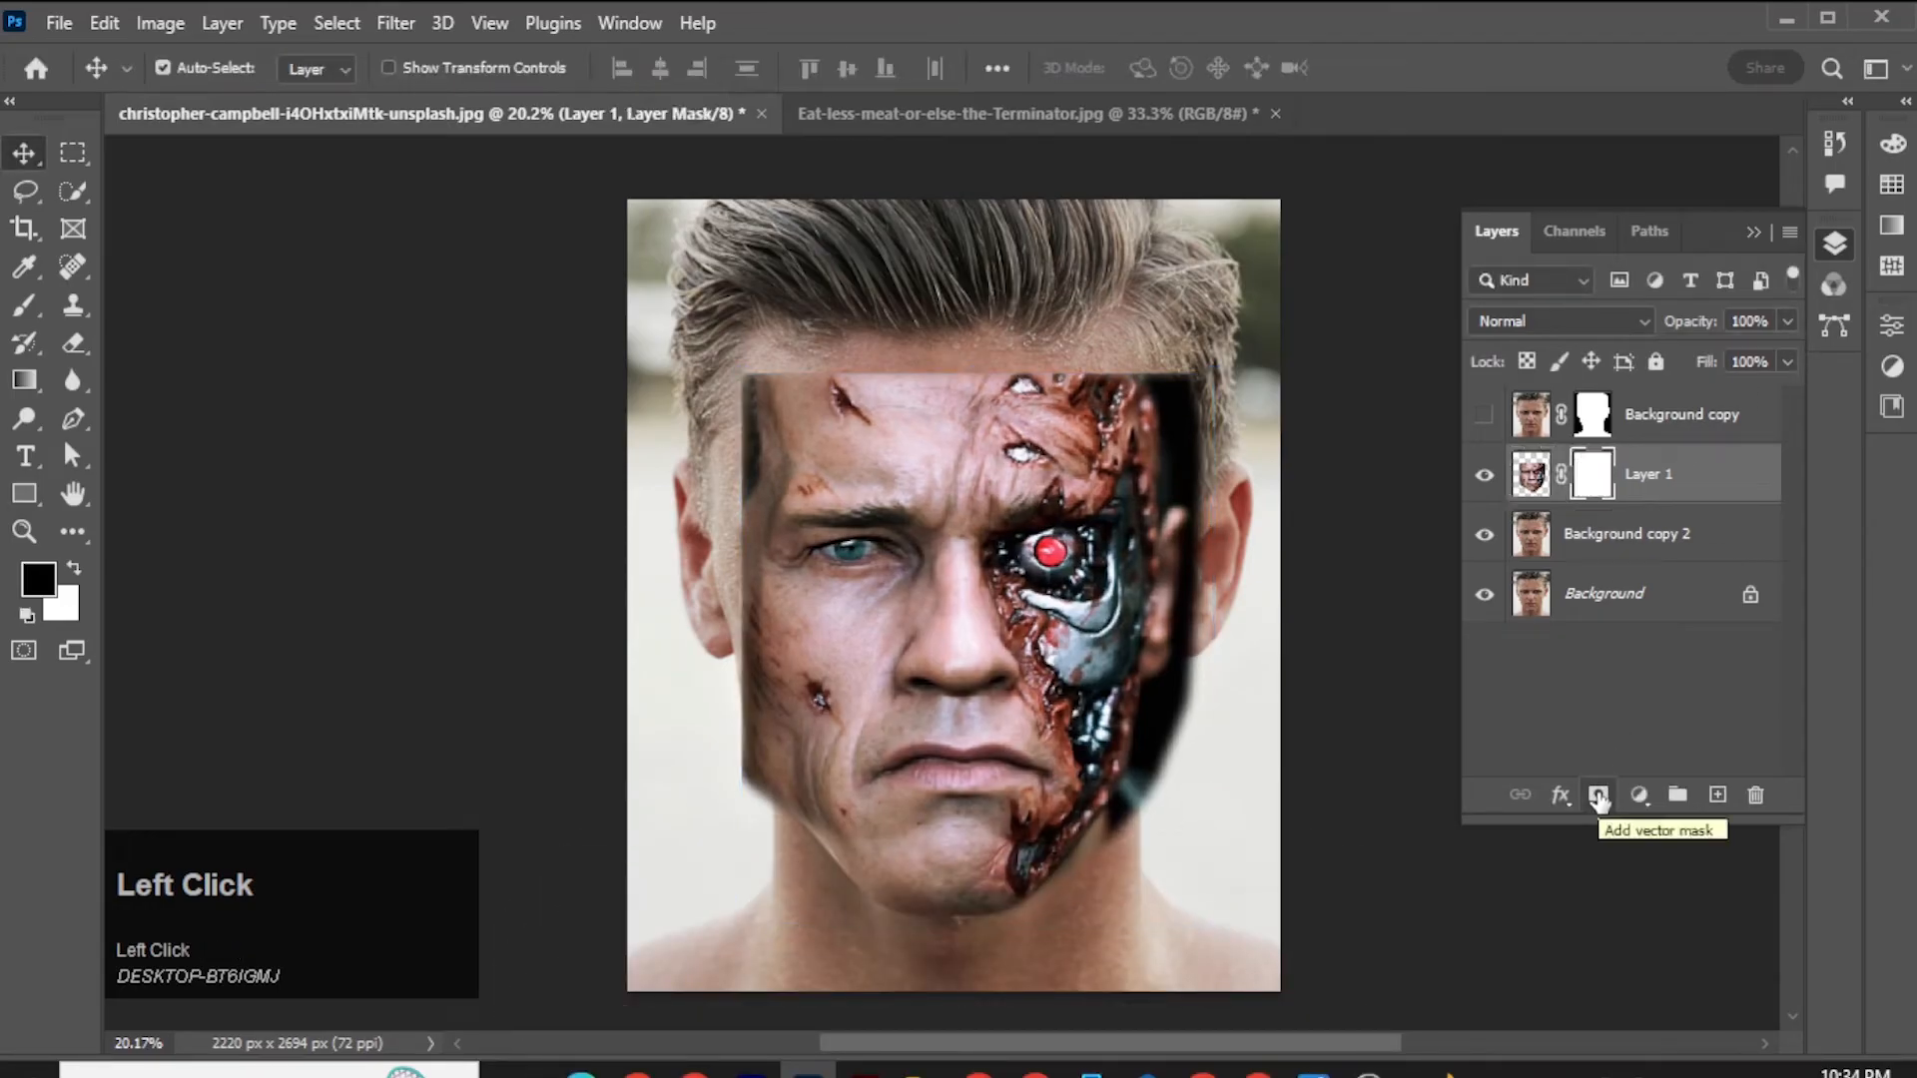
left_click(26, 617)
left_click(72, 571)
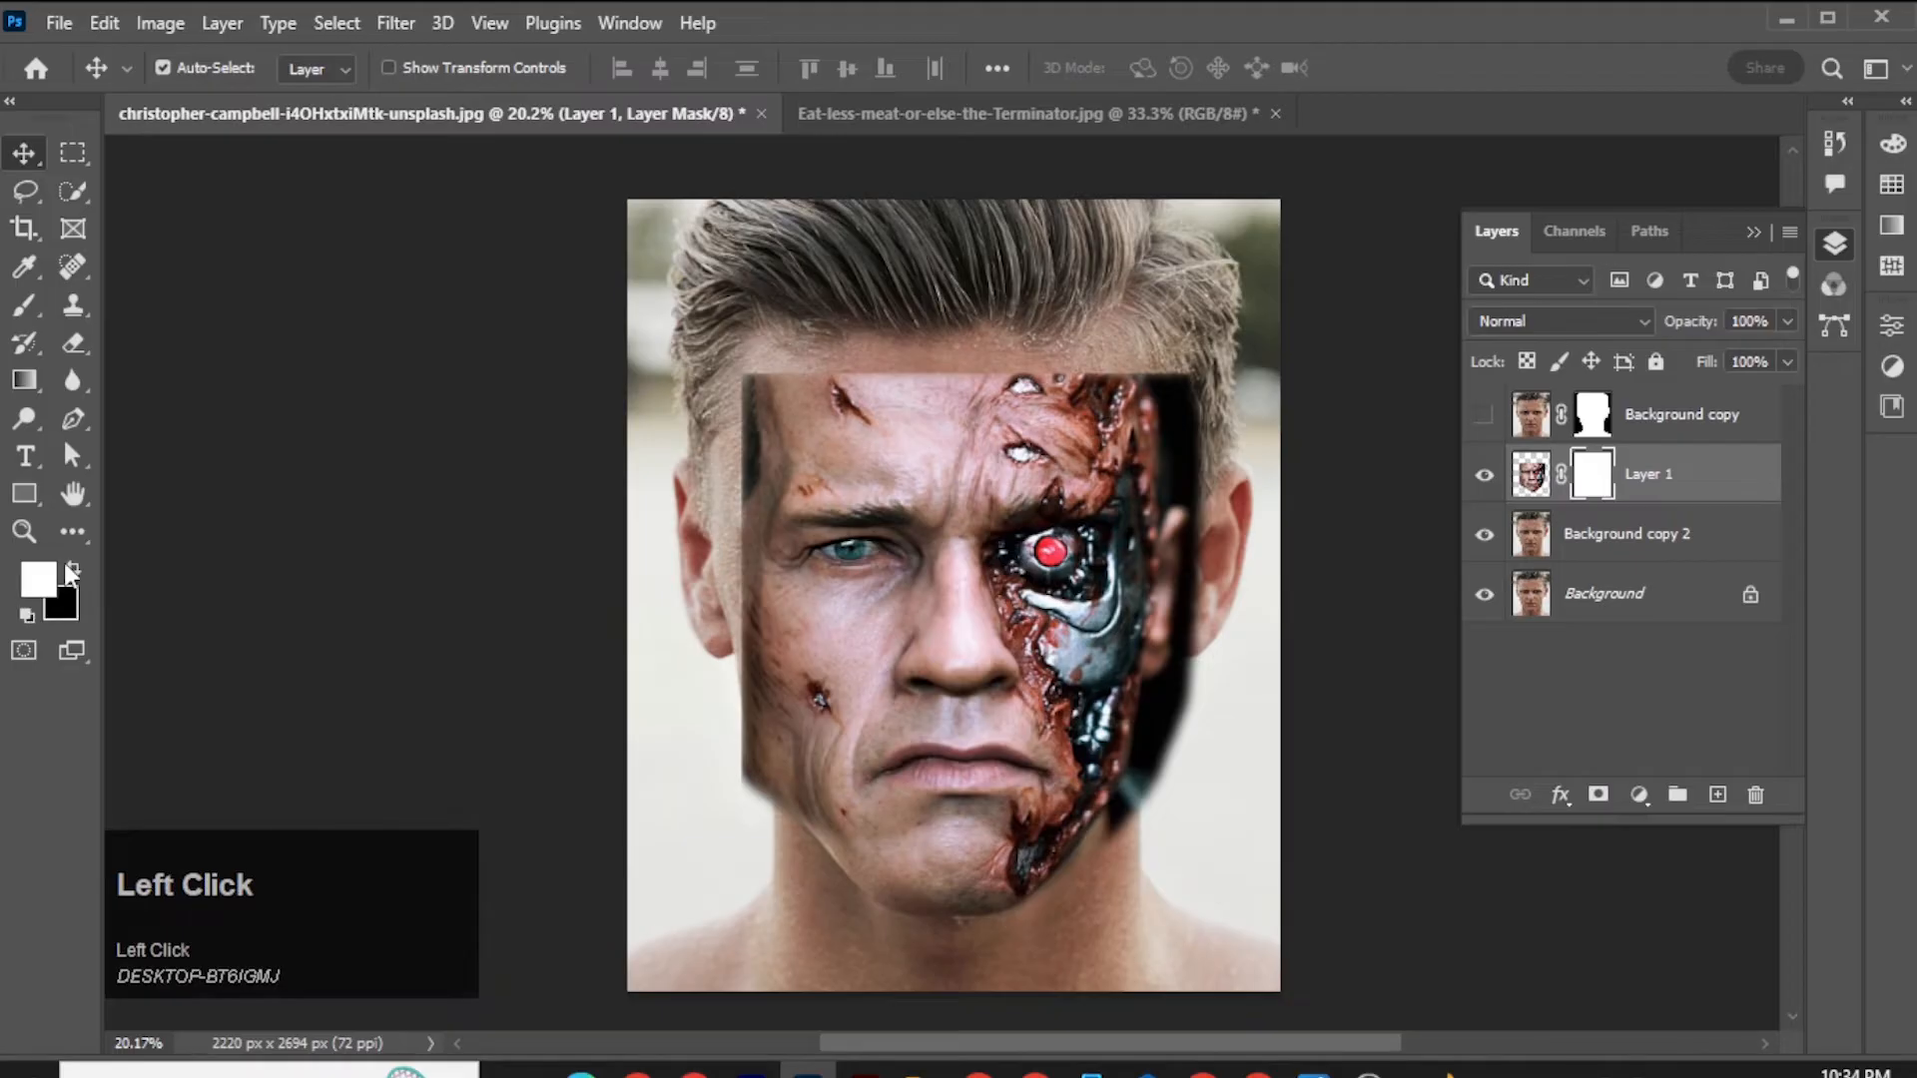
left_click(24, 305)
right_click(786, 587, "alt")
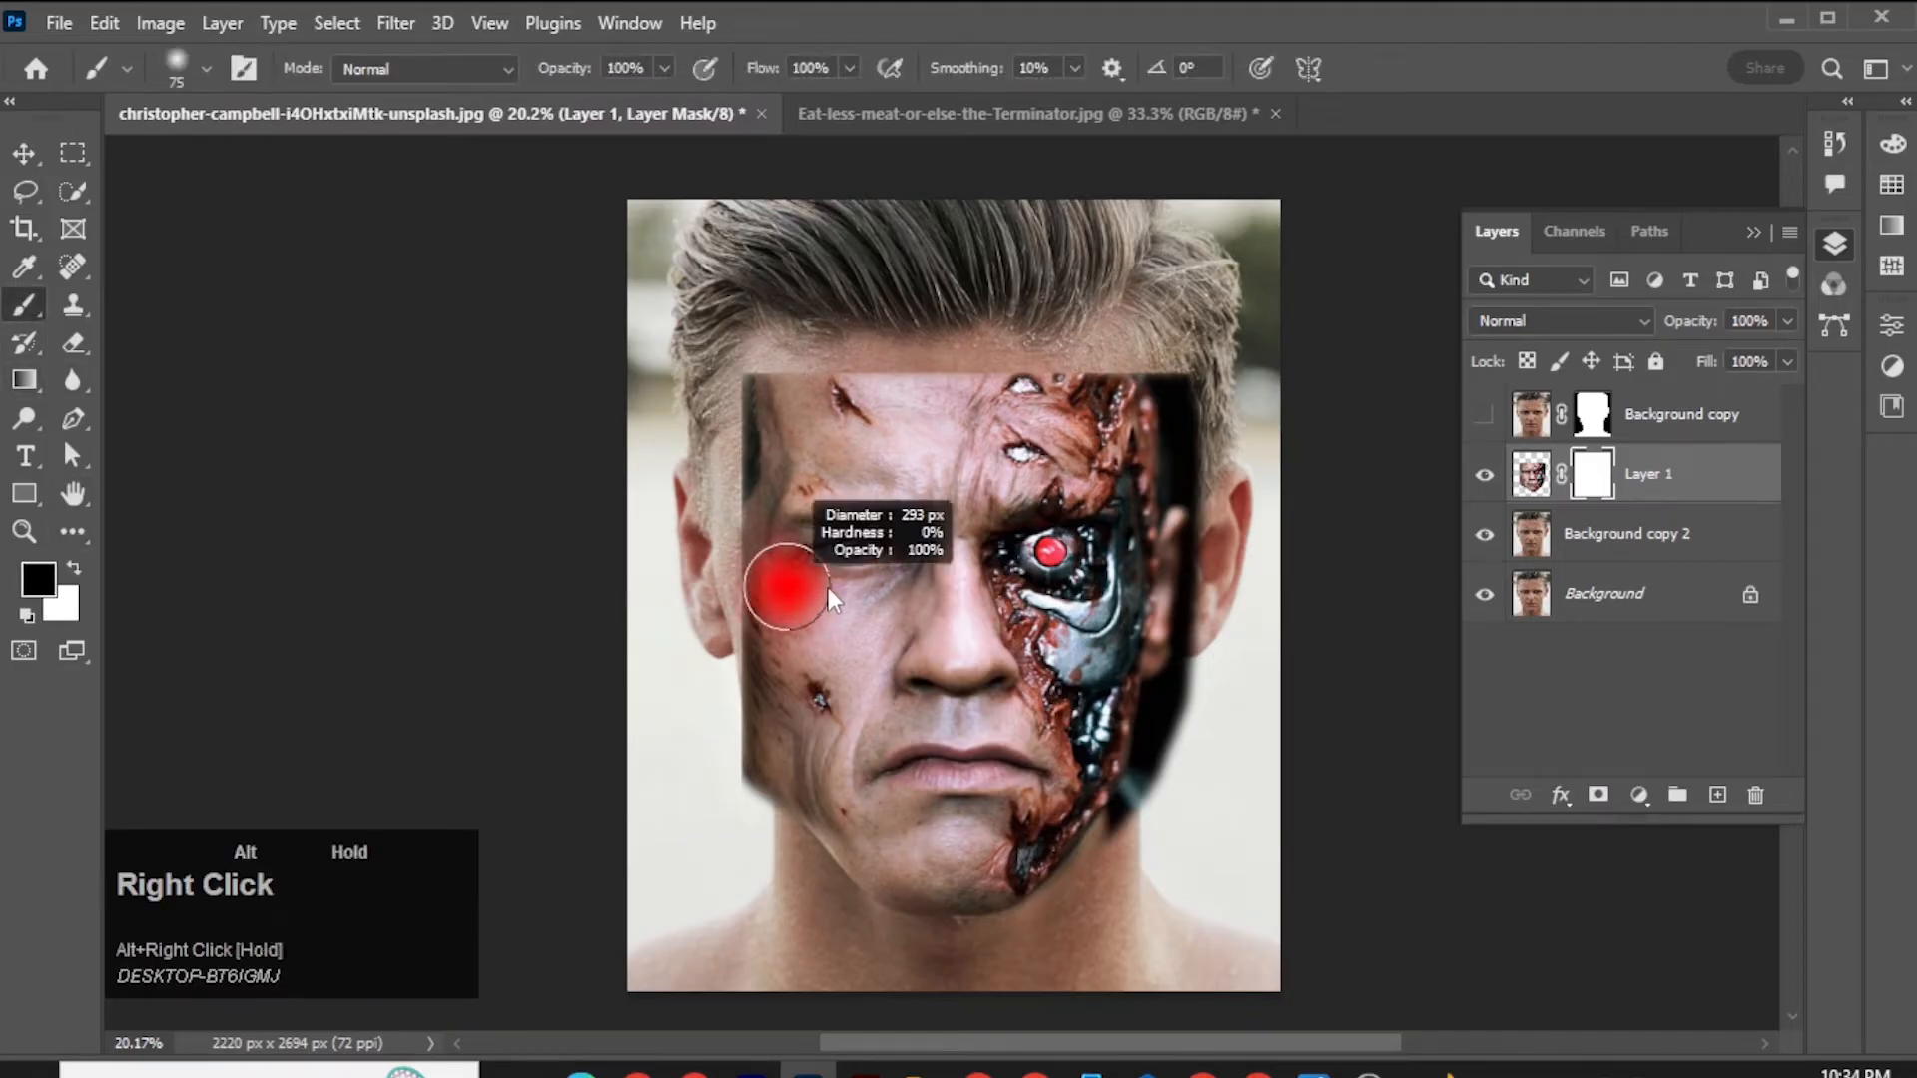
left_click_drag(828, 590, 830, 587)
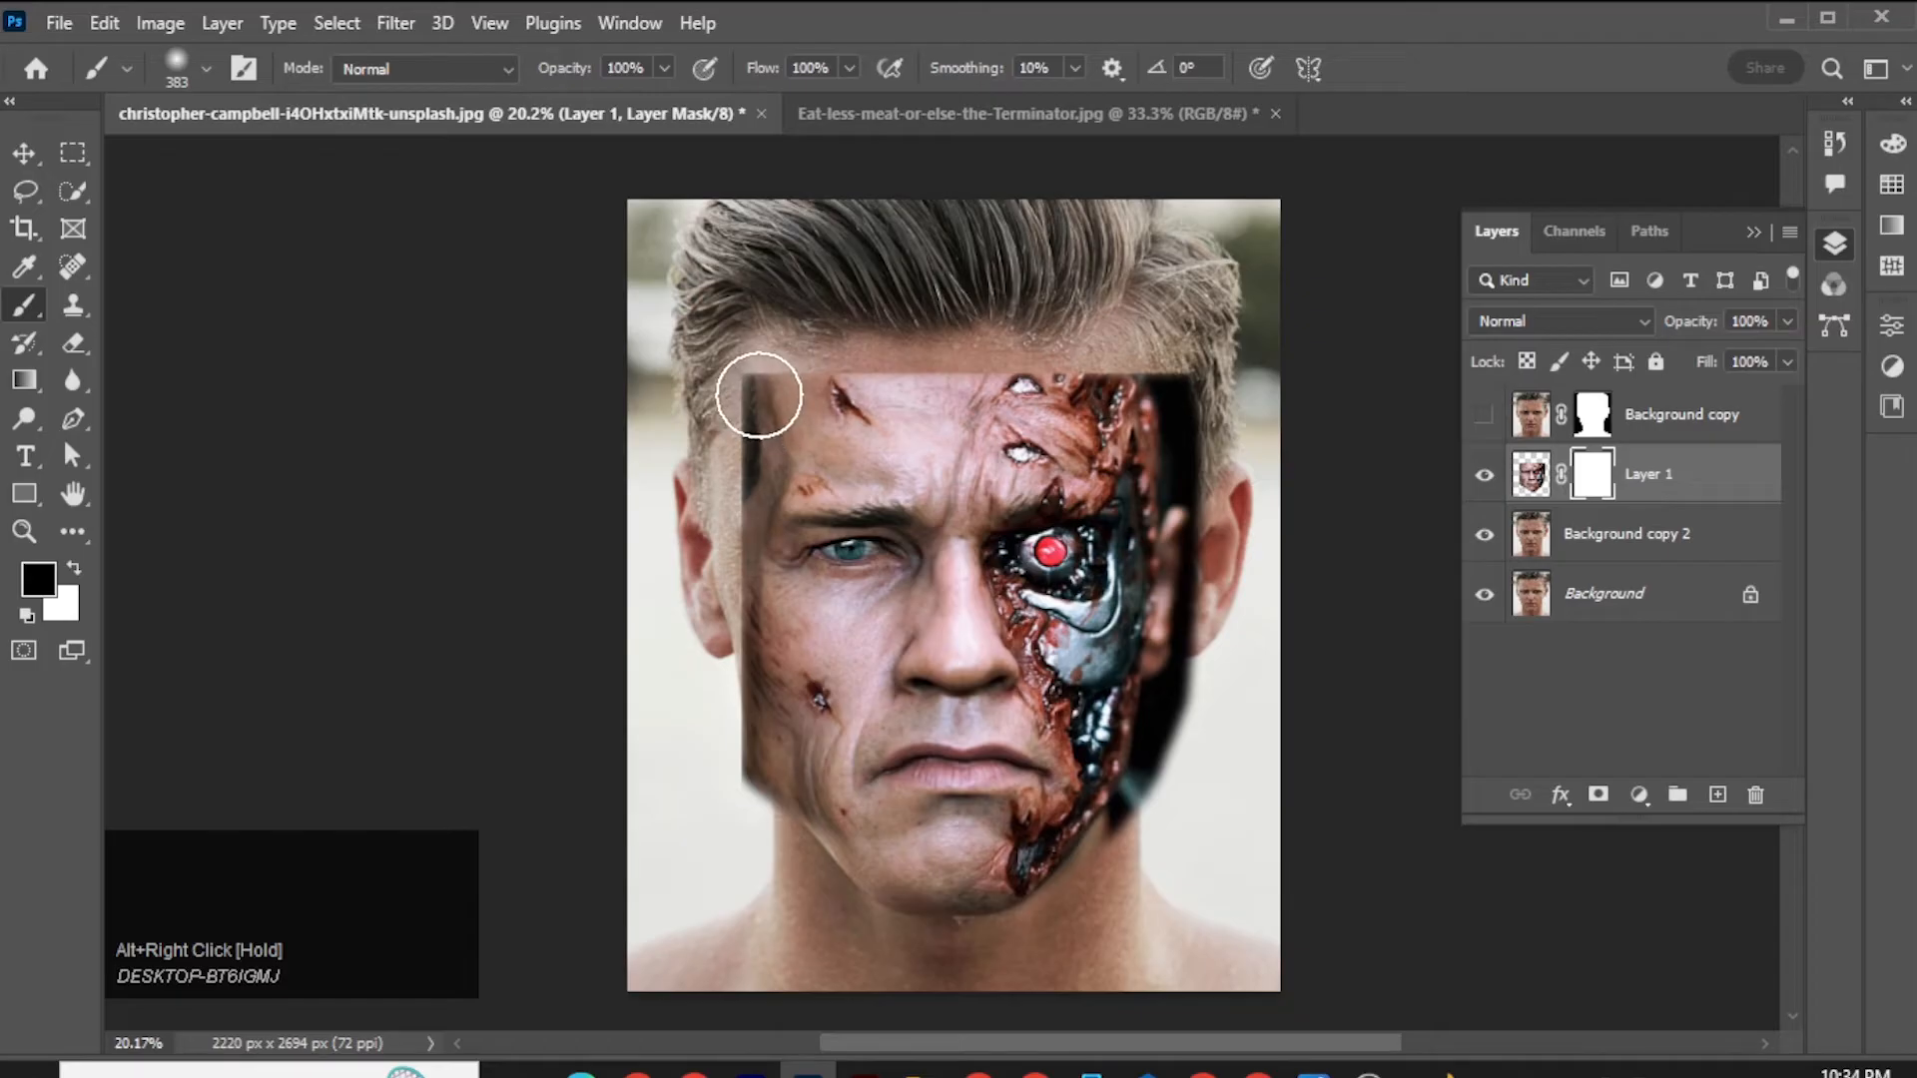
Mask out the pasted skin over the human-side eye, nose, cheek and mouth, keeping the cheek wound.
mouse_move(759, 394)
left_mouse_down()
mouse_move(730, 540)
mouse_move(752, 366)
mouse_move(720, 532)
mouse_move(762, 821)
mouse_move(828, 904)
mouse_move(962, 952)
mouse_move(914, 861)
mouse_move(940, 461)
mouse_move(926, 902)
mouse_move(911, 790)
mouse_move(768, 783)
mouse_move(860, 784)
mouse_move(787, 753)
mouse_move(907, 762)
mouse_move(897, 638)
mouse_move(841, 602)
mouse_move(711, 602)
mouse_move(895, 579)
mouse_move(852, 542)
left_mouse_up()
mouse_move(762, 437)
left_mouse_down()
mouse_move(736, 543)
mouse_move(736, 522)
mouse_move(751, 664)
mouse_move(812, 774)
mouse_move(836, 736)
left_mouse_up()
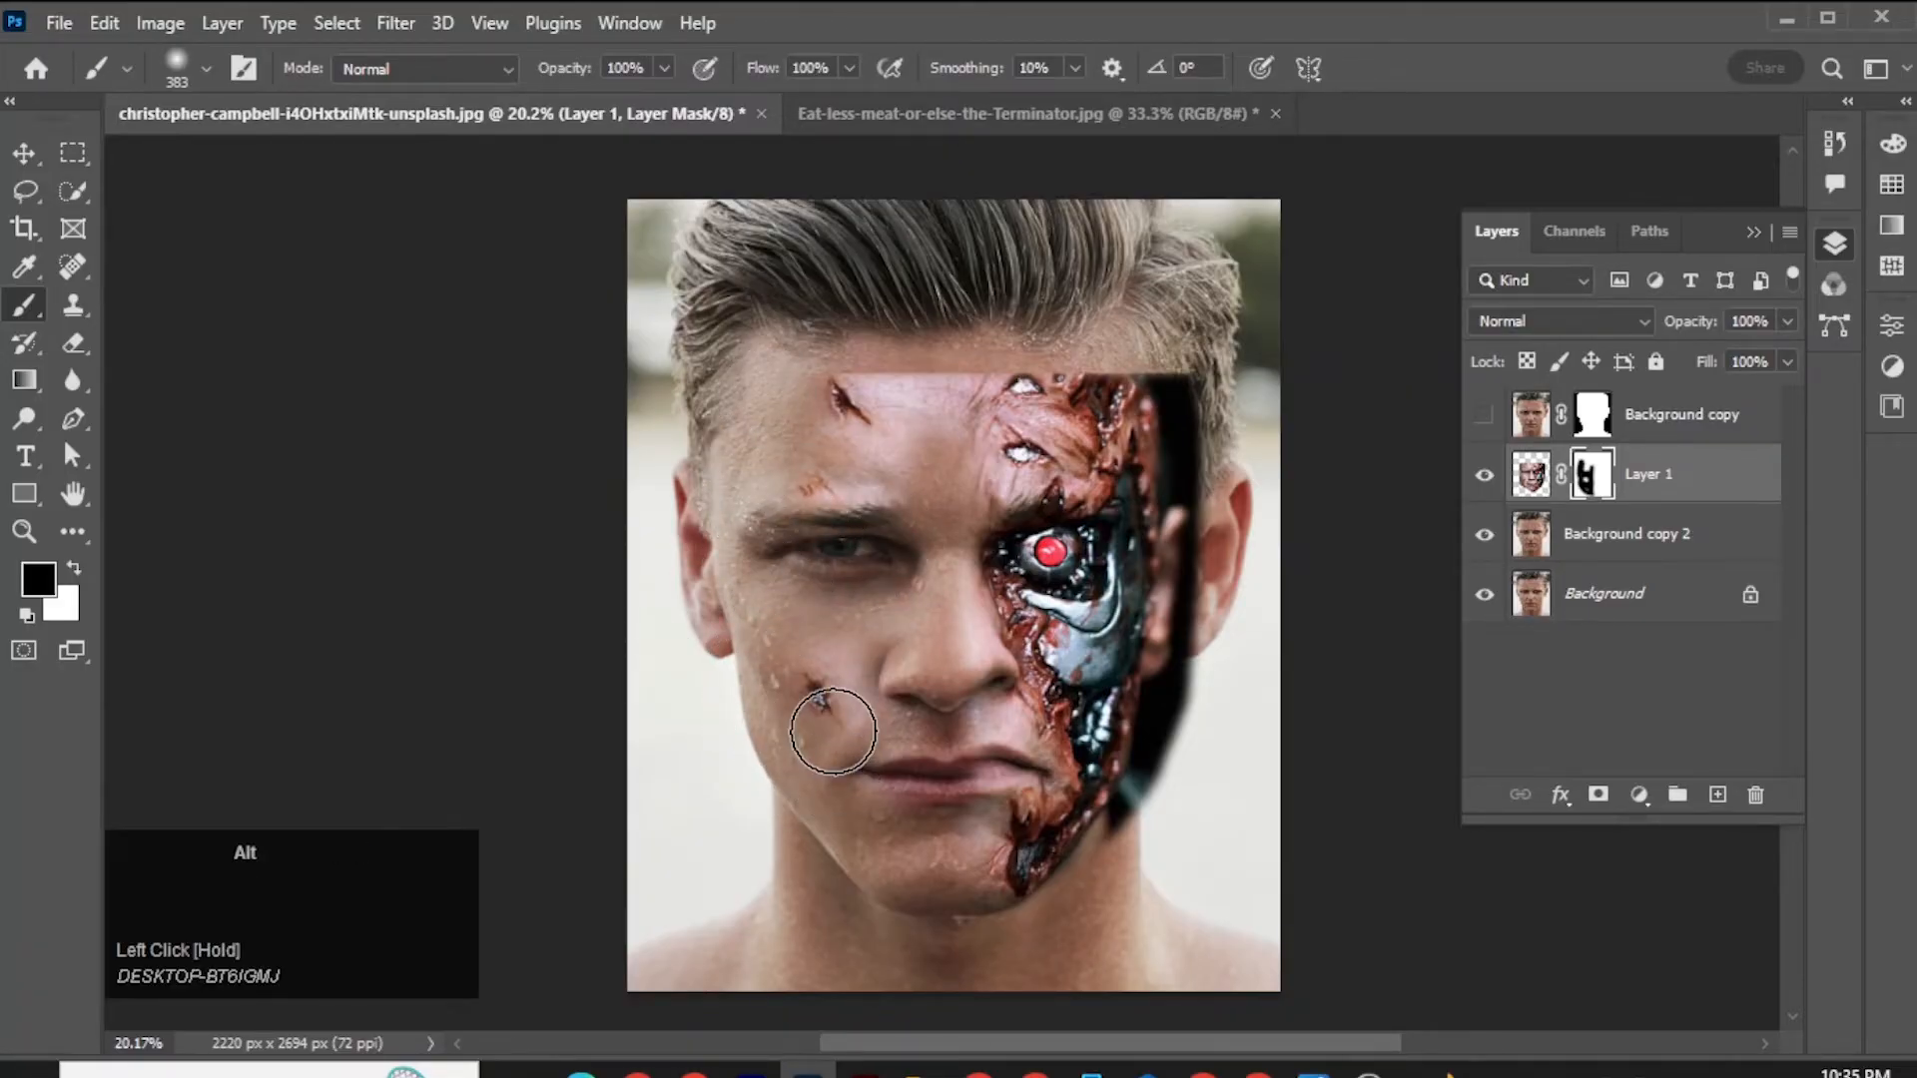
scroll(828, 729, "down", 5, "alt")
right_click(863, 553, "alt")
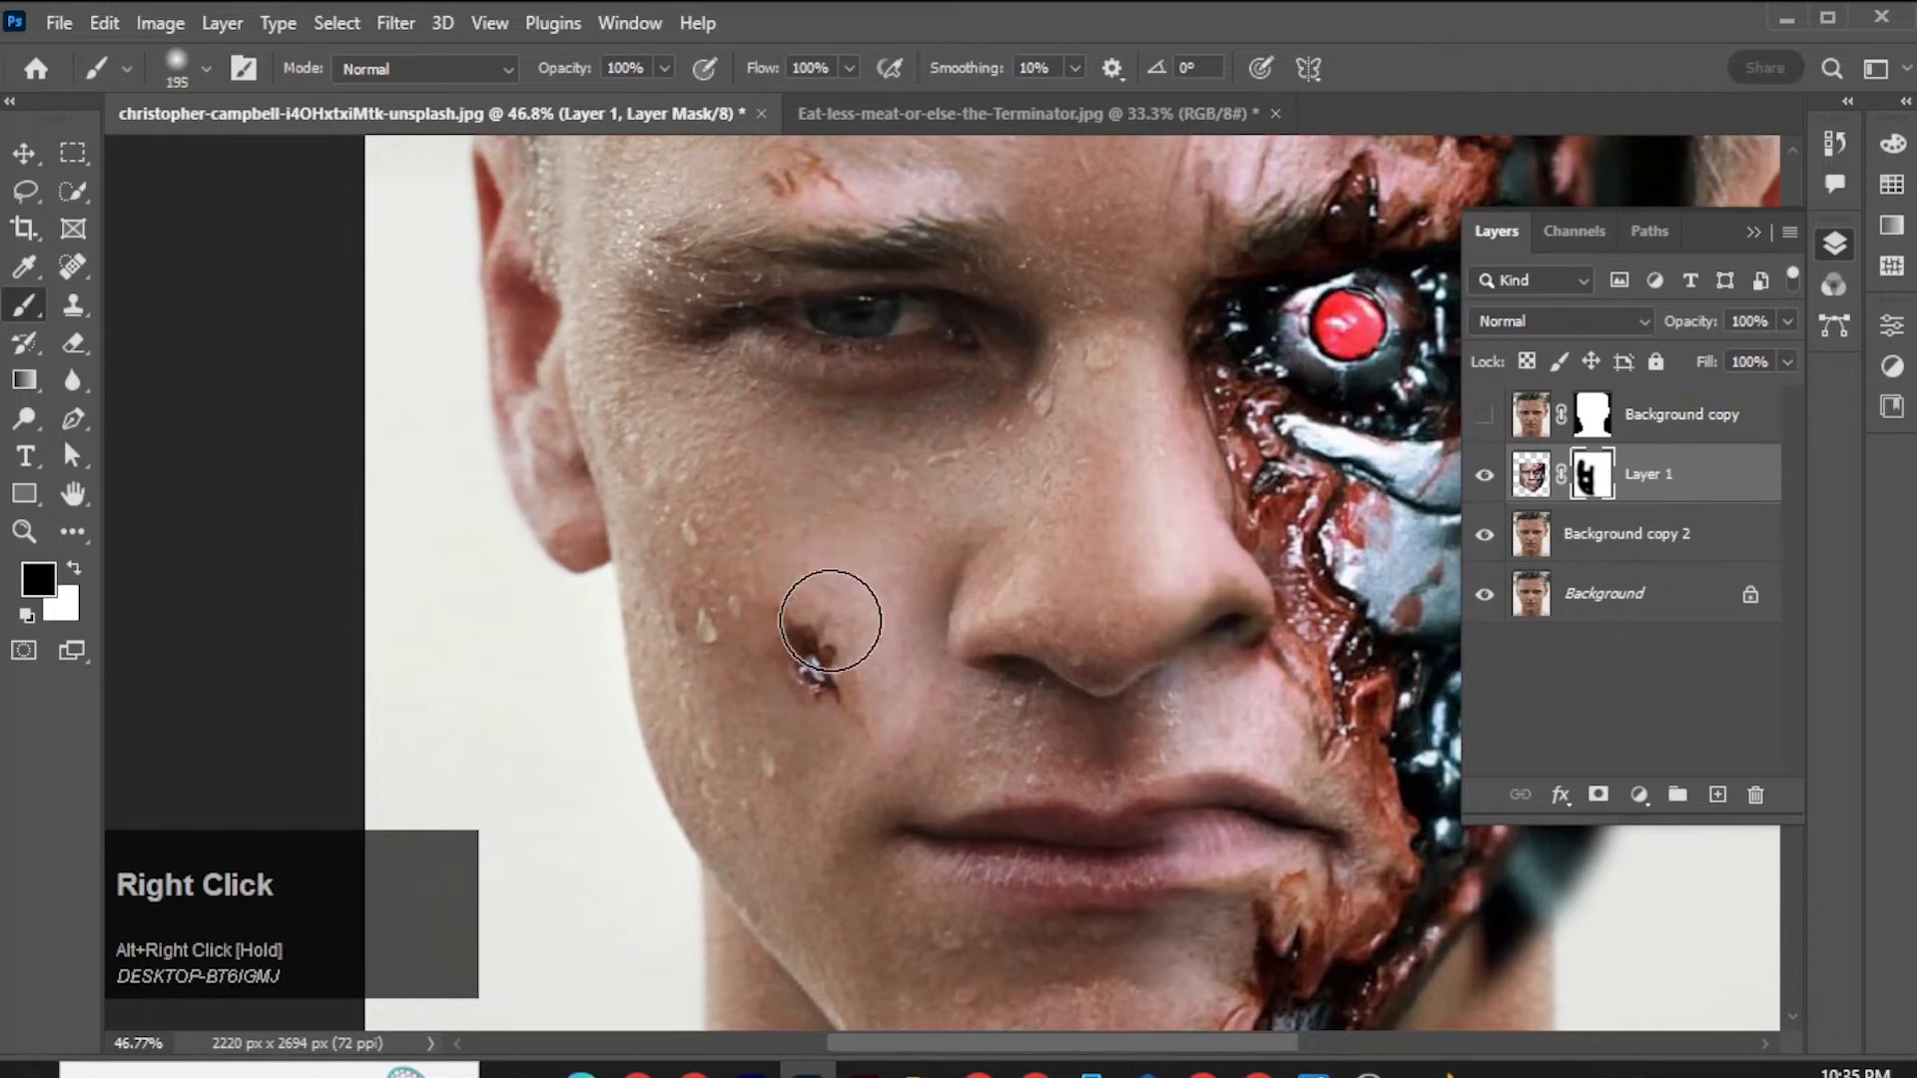
mouse_move(830, 629)
left_mouse_down()
mouse_move(857, 586)
mouse_move(898, 649)
mouse_move(891, 779)
mouse_move(780, 759)
mouse_move(712, 624)
mouse_move(716, 683)
mouse_move(793, 763)
mouse_move(890, 576)
mouse_move(801, 561)
mouse_move(733, 575)
mouse_move(845, 591)
mouse_move(912, 575)
mouse_move(1096, 707)
mouse_move(1144, 590)
mouse_move(1160, 644)
mouse_move(1124, 471)
mouse_move(1200, 588)
mouse_move(1232, 618)
mouse_move(1241, 601)
mouse_move(1258, 652)
mouse_move(1209, 803)
mouse_move(1121, 843)
left_mouse_up()
Mask out the pasted forehead skin around the slanted cut and between the brows with a brush of about 169 px.
scroll(1012, 683, "up", 2)
scroll(1011, 683, "up", 3)
mouse_move(1066, 372)
left_mouse_down()
mouse_move(1185, 350)
mouse_move(1138, 514)
mouse_move(997, 637)
mouse_move(927, 581)
mouse_move(801, 529)
mouse_move(812, 515)
mouse_move(822, 532)
mouse_move(782, 532)
mouse_move(885, 480)
mouse_move(952, 529)
mouse_move(898, 554)
mouse_move(837, 523)
mouse_move(1052, 519)
mouse_move(1012, 345)
mouse_move(1052, 390)
left_mouse_up()
right_click(800, 529, "alt")
right_click(898, 548, "alt")
right_click(934, 316, "alt")
left_click_drag(865, 342, 984, 516)
right_click(933, 321, "alt")
left_click_drag(994, 445, 992, 513)
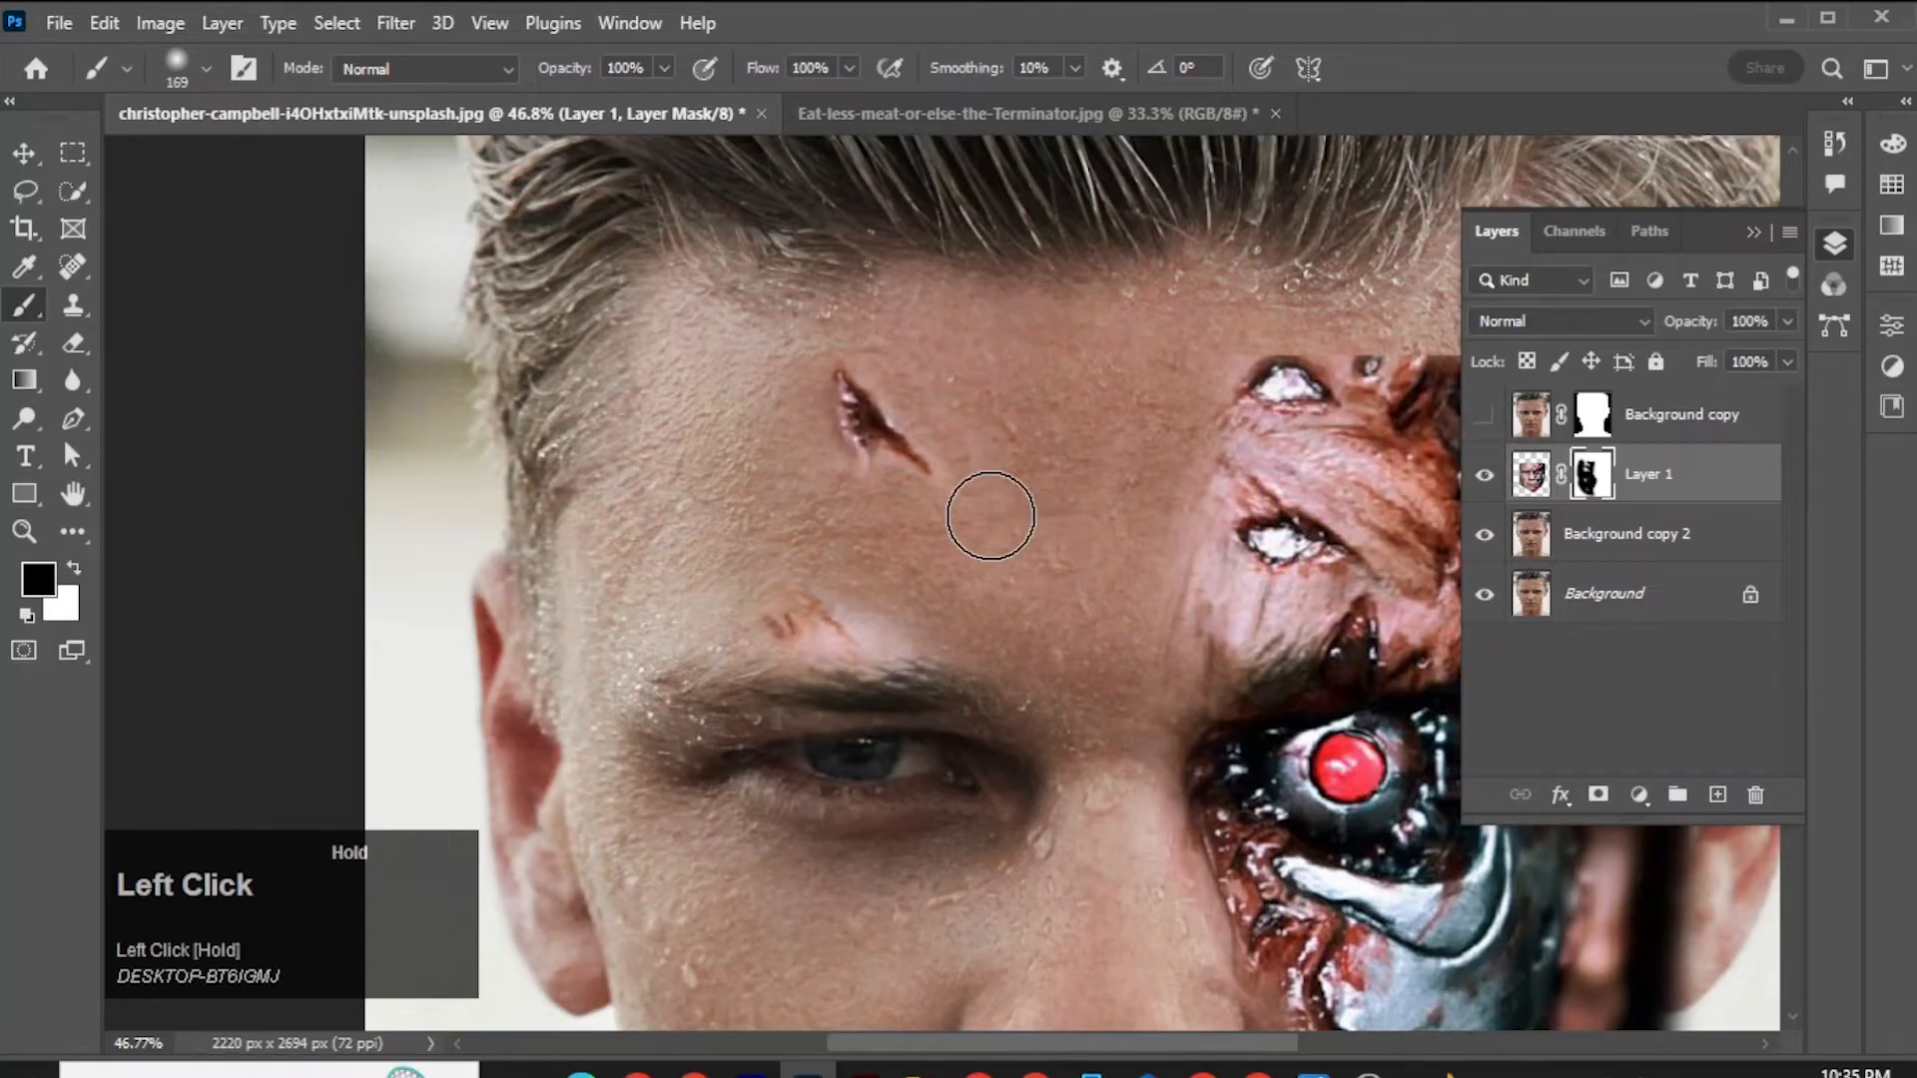
Refine the mask around the forehead cut and the scratch above the human eyebrow with a 130 px brush.
right_click(932, 394, "alt")
mouse_move(944, 400)
left_mouse_down()
mouse_move(975, 475)
mouse_move(883, 506)
left_mouse_up()
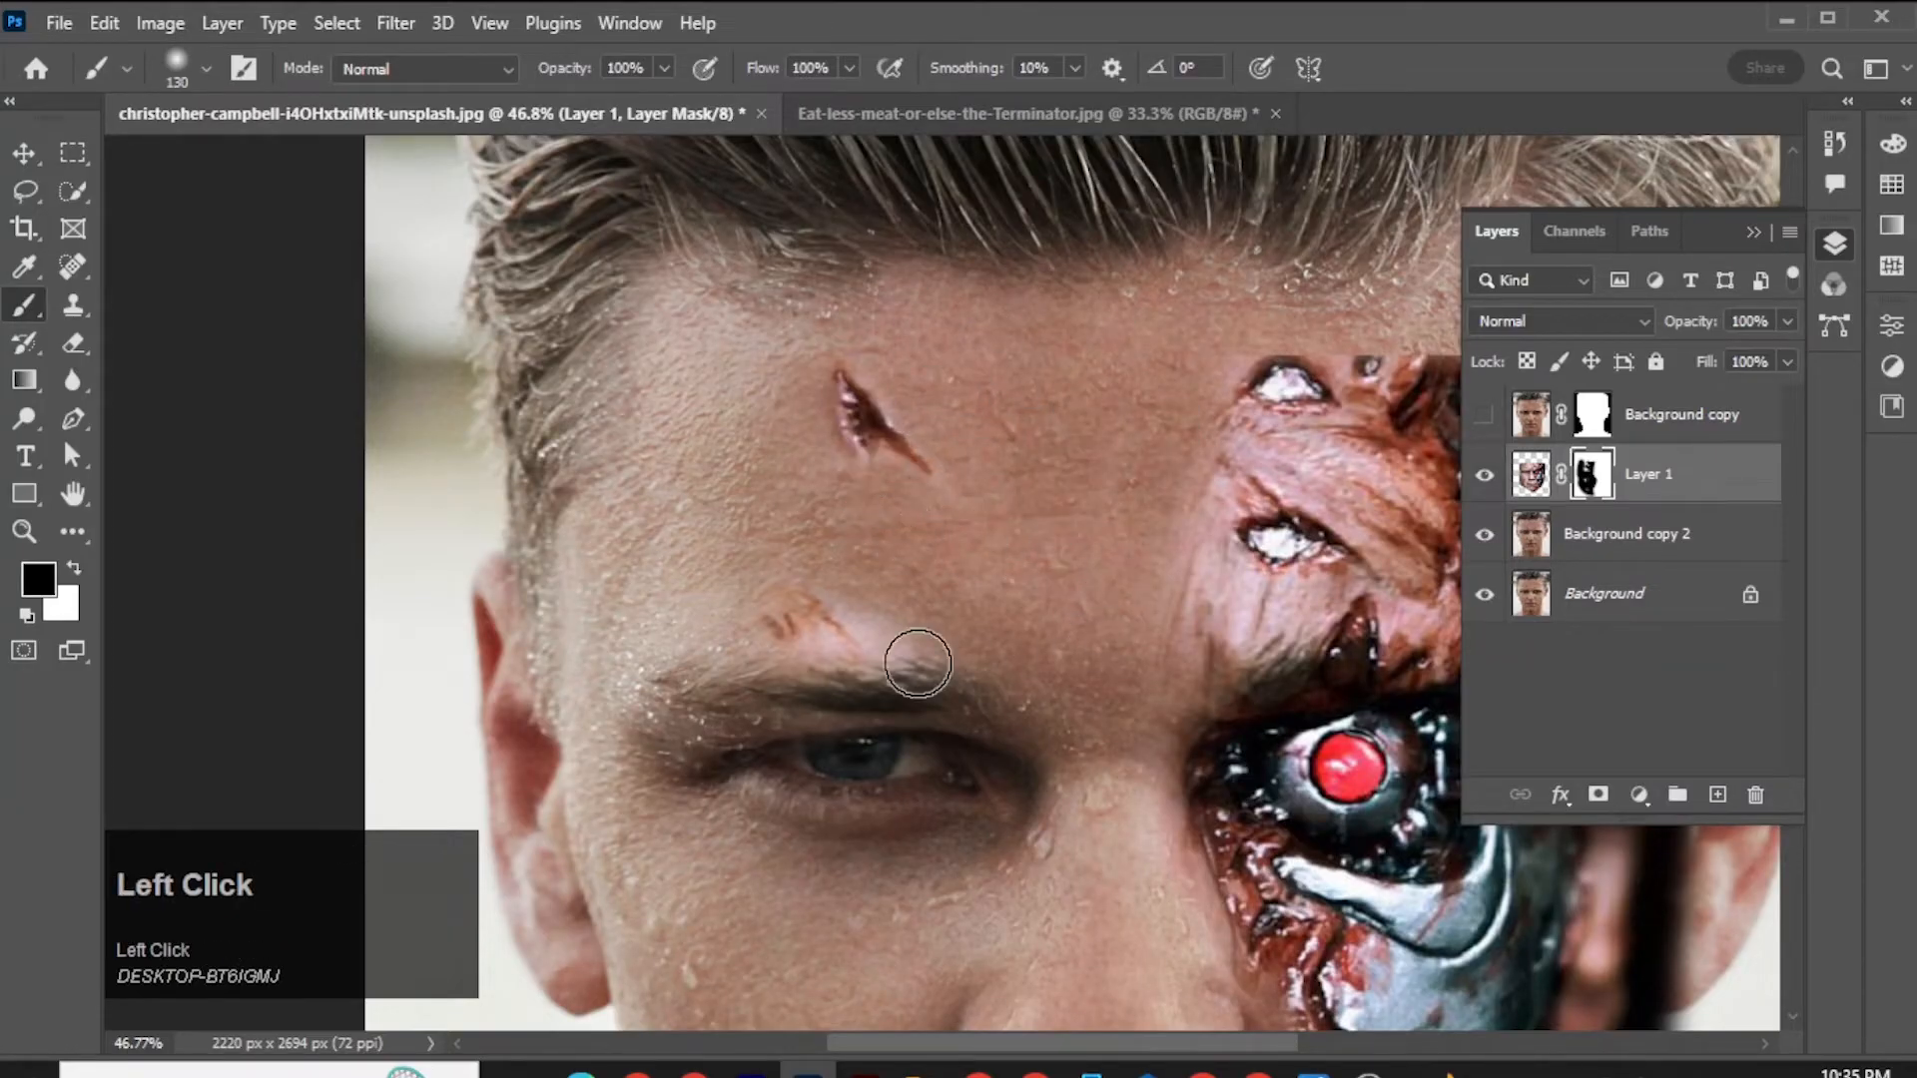
mouse_move(906, 645)
left_mouse_down()
mouse_move(802, 677)
mouse_move(831, 693)
mouse_move(857, 591)
left_mouse_up()
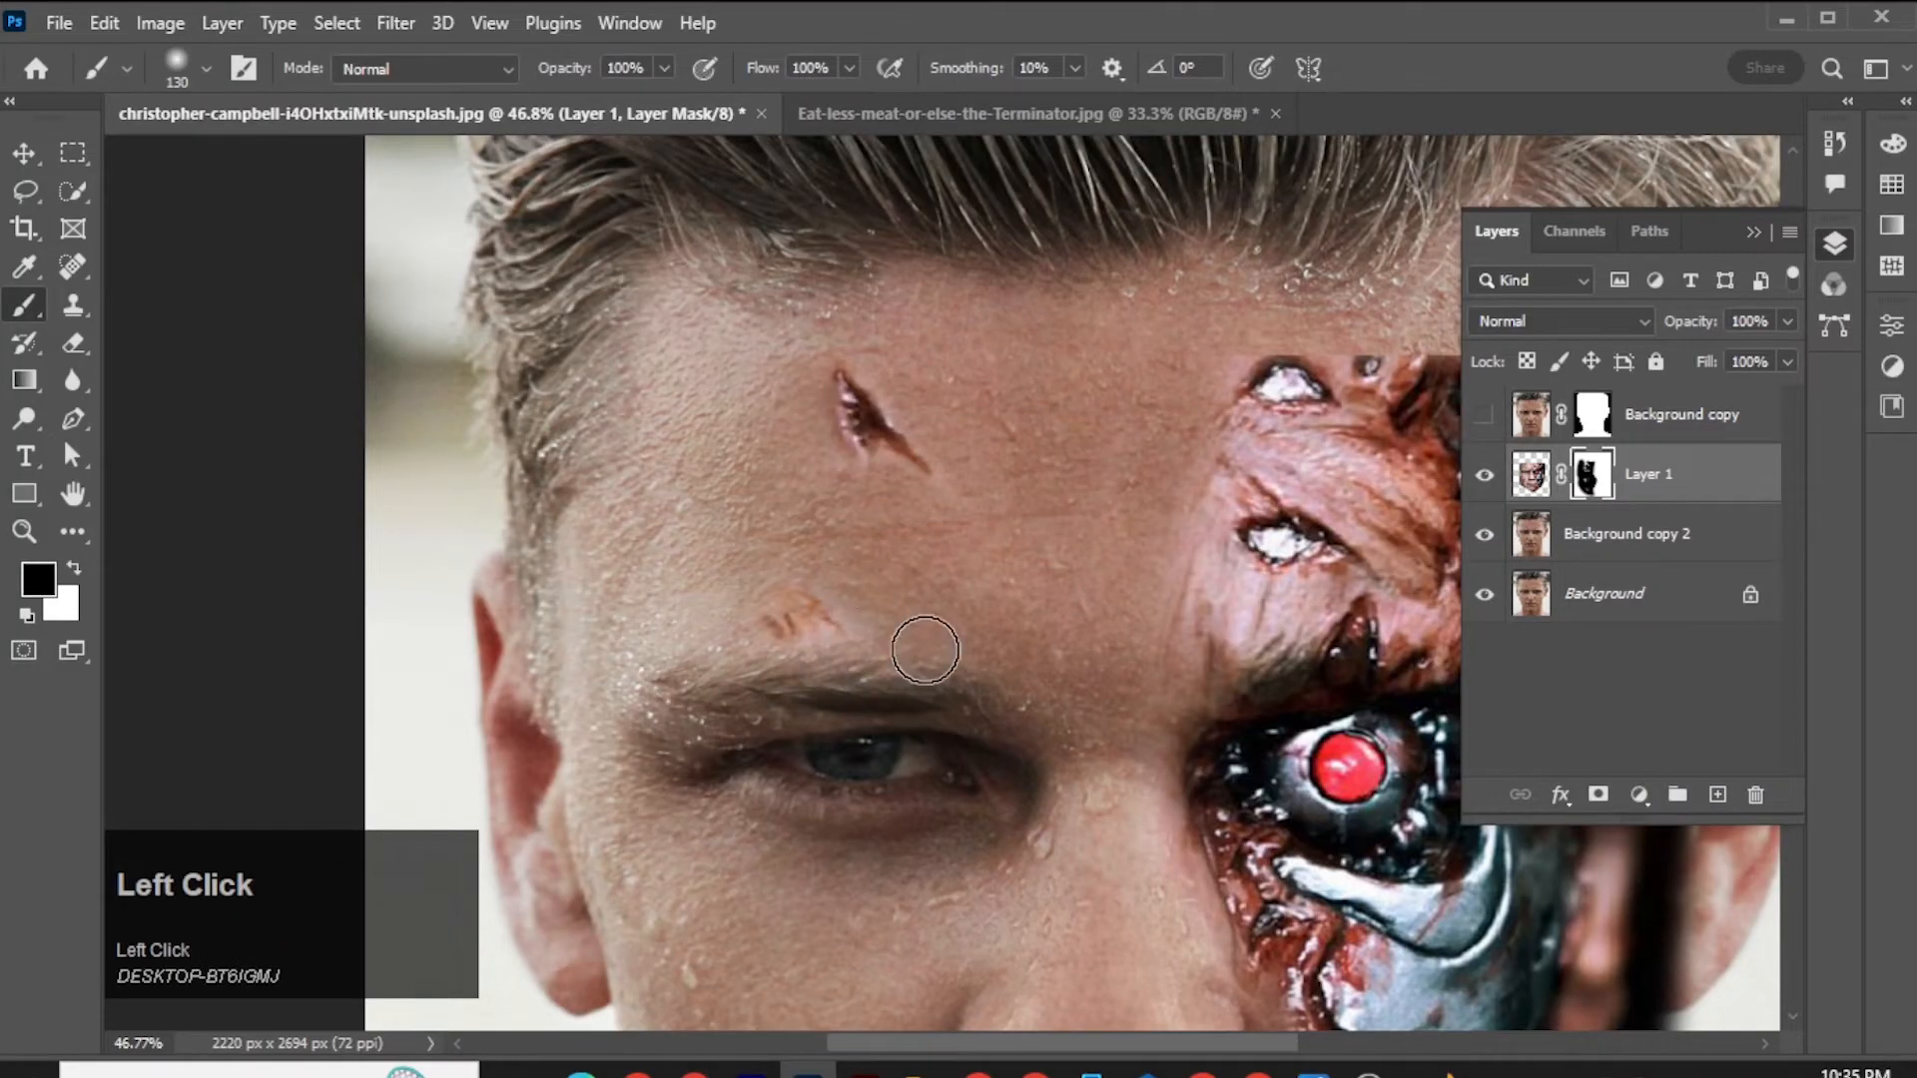
Mask out the leftover skin around the cheek wound and the dark area outside the metal side's cheek and jaw.
scroll(924, 639, "down", 3)
scroll(923, 639, "up", 5, "alt")
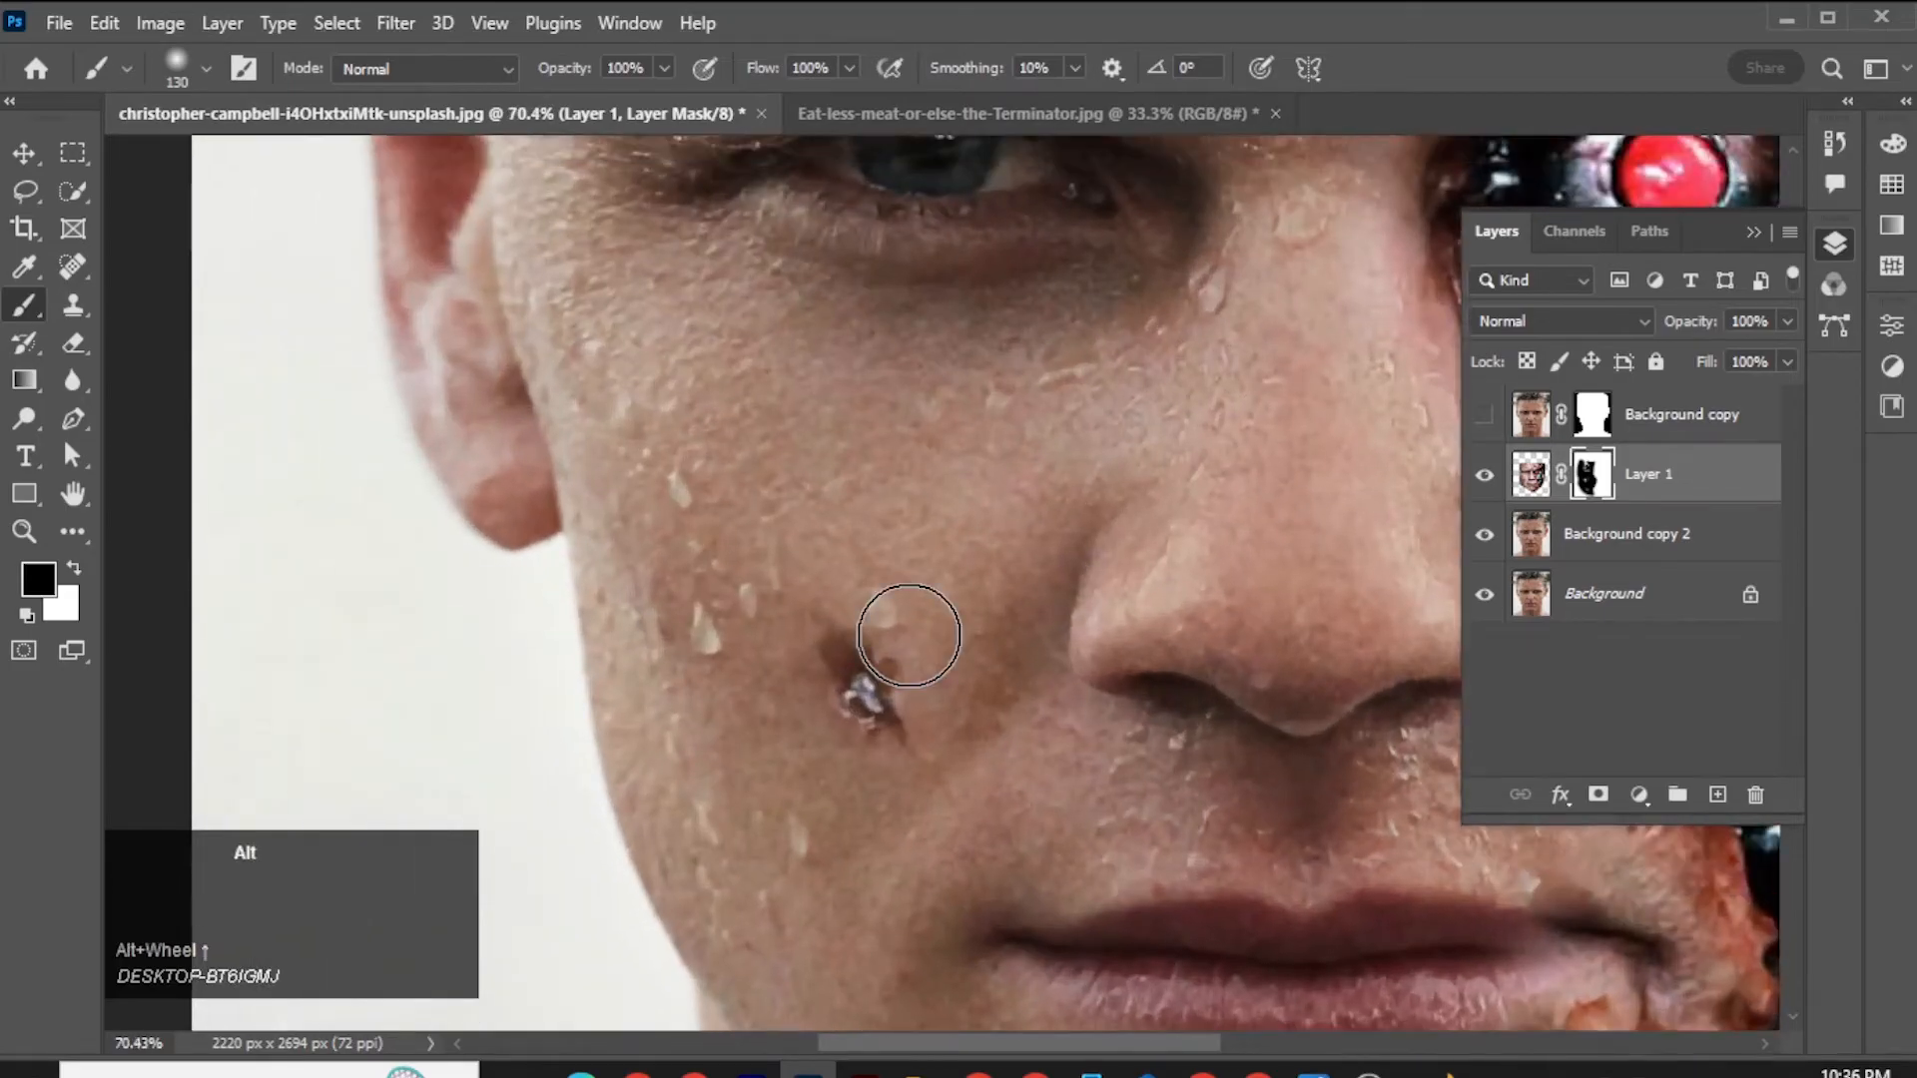
scroll(903, 599, "down", 5, "alt")
mouse_move(1053, 559)
left_mouse_down()
mouse_move(865, 665)
mouse_move(765, 690)
left_mouse_up()
mouse_move(1063, 280)
left_mouse_down()
mouse_move(1134, 359)
mouse_move(1106, 303)
mouse_move(1052, 269)
mouse_move(1085, 265)
mouse_move(1136, 493)
mouse_move(1159, 425)
mouse_move(1178, 559)
left_mouse_up()
right_click(1211, 520, "alt")
mouse_move(1133, 621)
left_mouse_down()
mouse_move(1147, 843)
mouse_move(1138, 812)
mouse_move(1165, 825)
mouse_move(1104, 693)
mouse_move(920, 908)
mouse_move(799, 882)
mouse_move(810, 829)
mouse_move(812, 902)
left_mouse_up()
Blend the pasted forehead's skin and hard upper edge into the photo by masking around the two metallic wounds.
scroll(1165, 825, "down", 2)
right_click(805, 663, "alt")
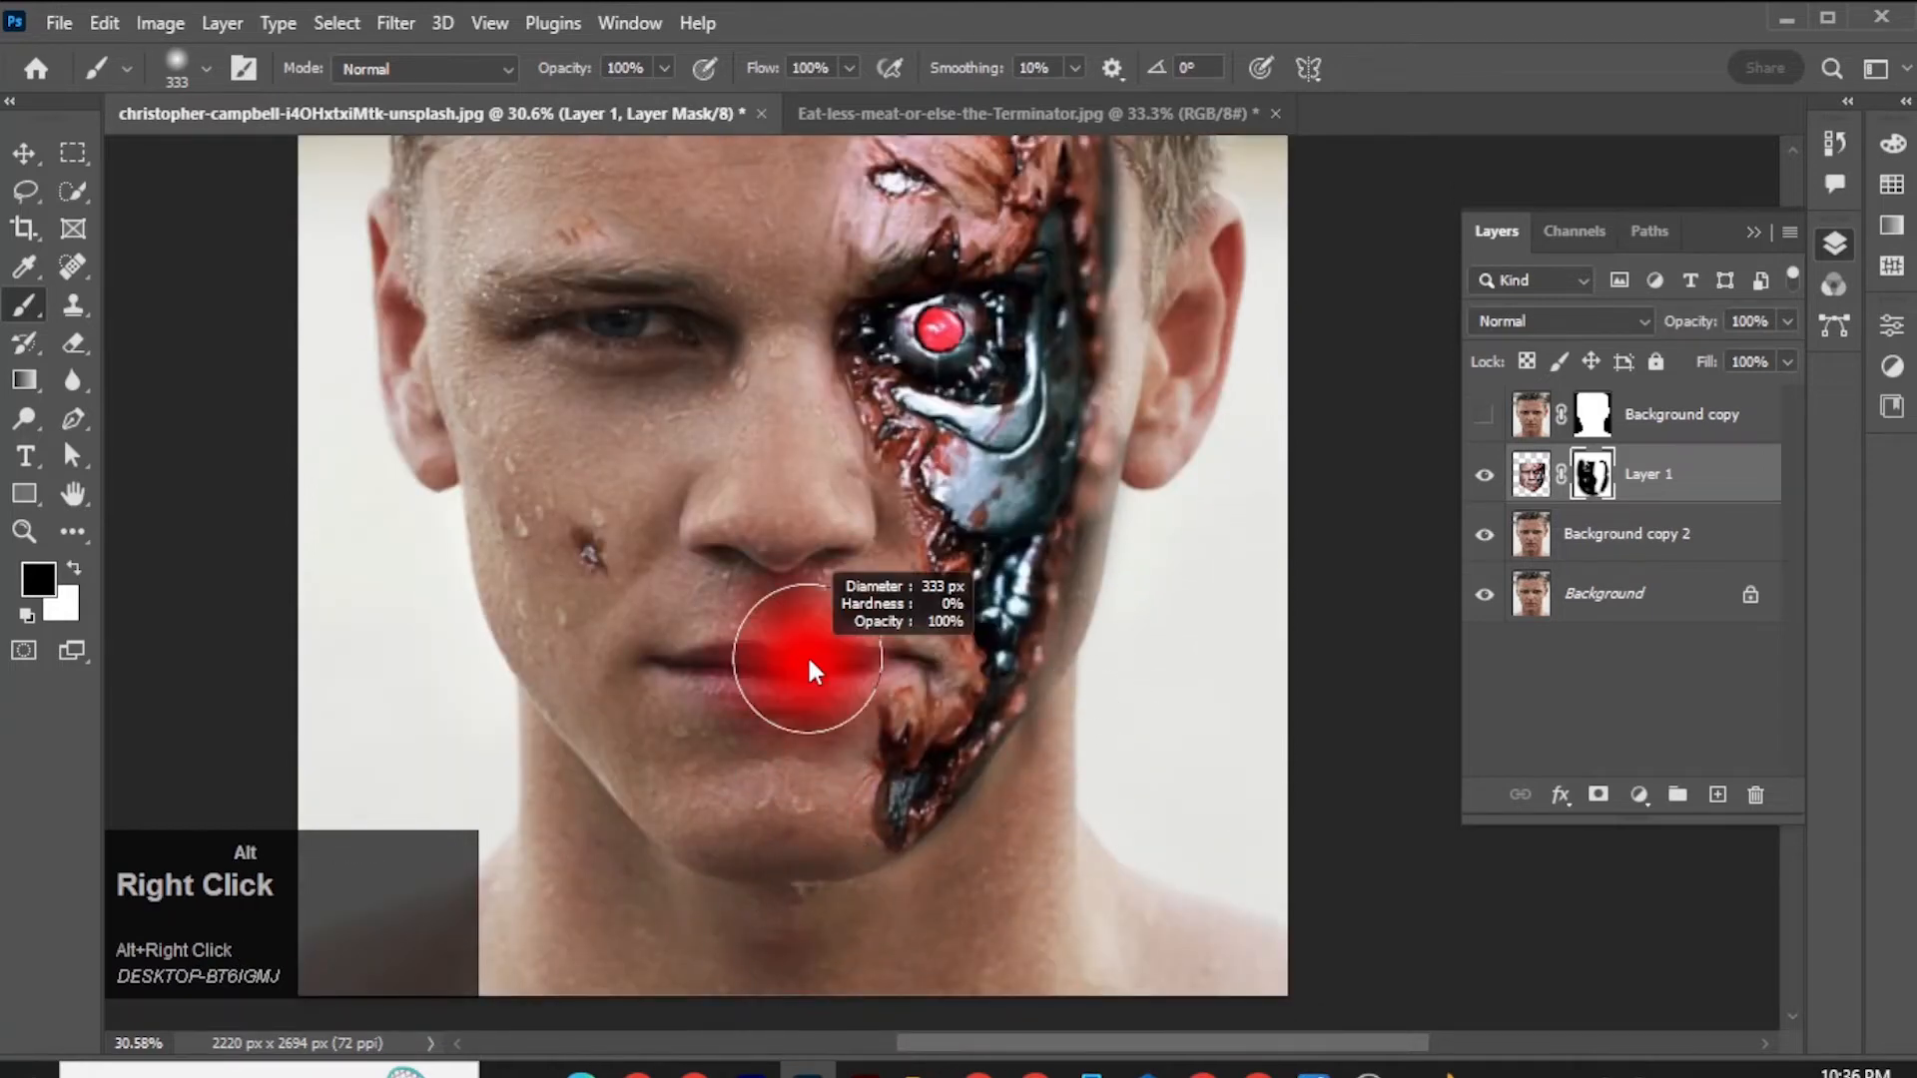
scroll(832, 624, "up", 2)
scroll(831, 624, "up", 3)
mouse_move(848, 611)
left_mouse_down()
mouse_move(942, 607)
mouse_move(948, 549)
mouse_move(980, 650)
mouse_move(950, 660)
mouse_move(968, 671)
mouse_move(925, 629)
mouse_move(868, 631)
mouse_move(839, 687)
mouse_move(910, 707)
mouse_move(877, 753)
mouse_move(841, 706)
mouse_move(878, 738)
mouse_move(903, 828)
left_mouse_up()
scroll(866, 758, "down", 3)
Undo the stray mask strokes and repaint along the metal side's outer edge down to the jaw with a 104 px brush.
key("ctrl+z")
left_click_drag(1121, 744, 1096, 908)
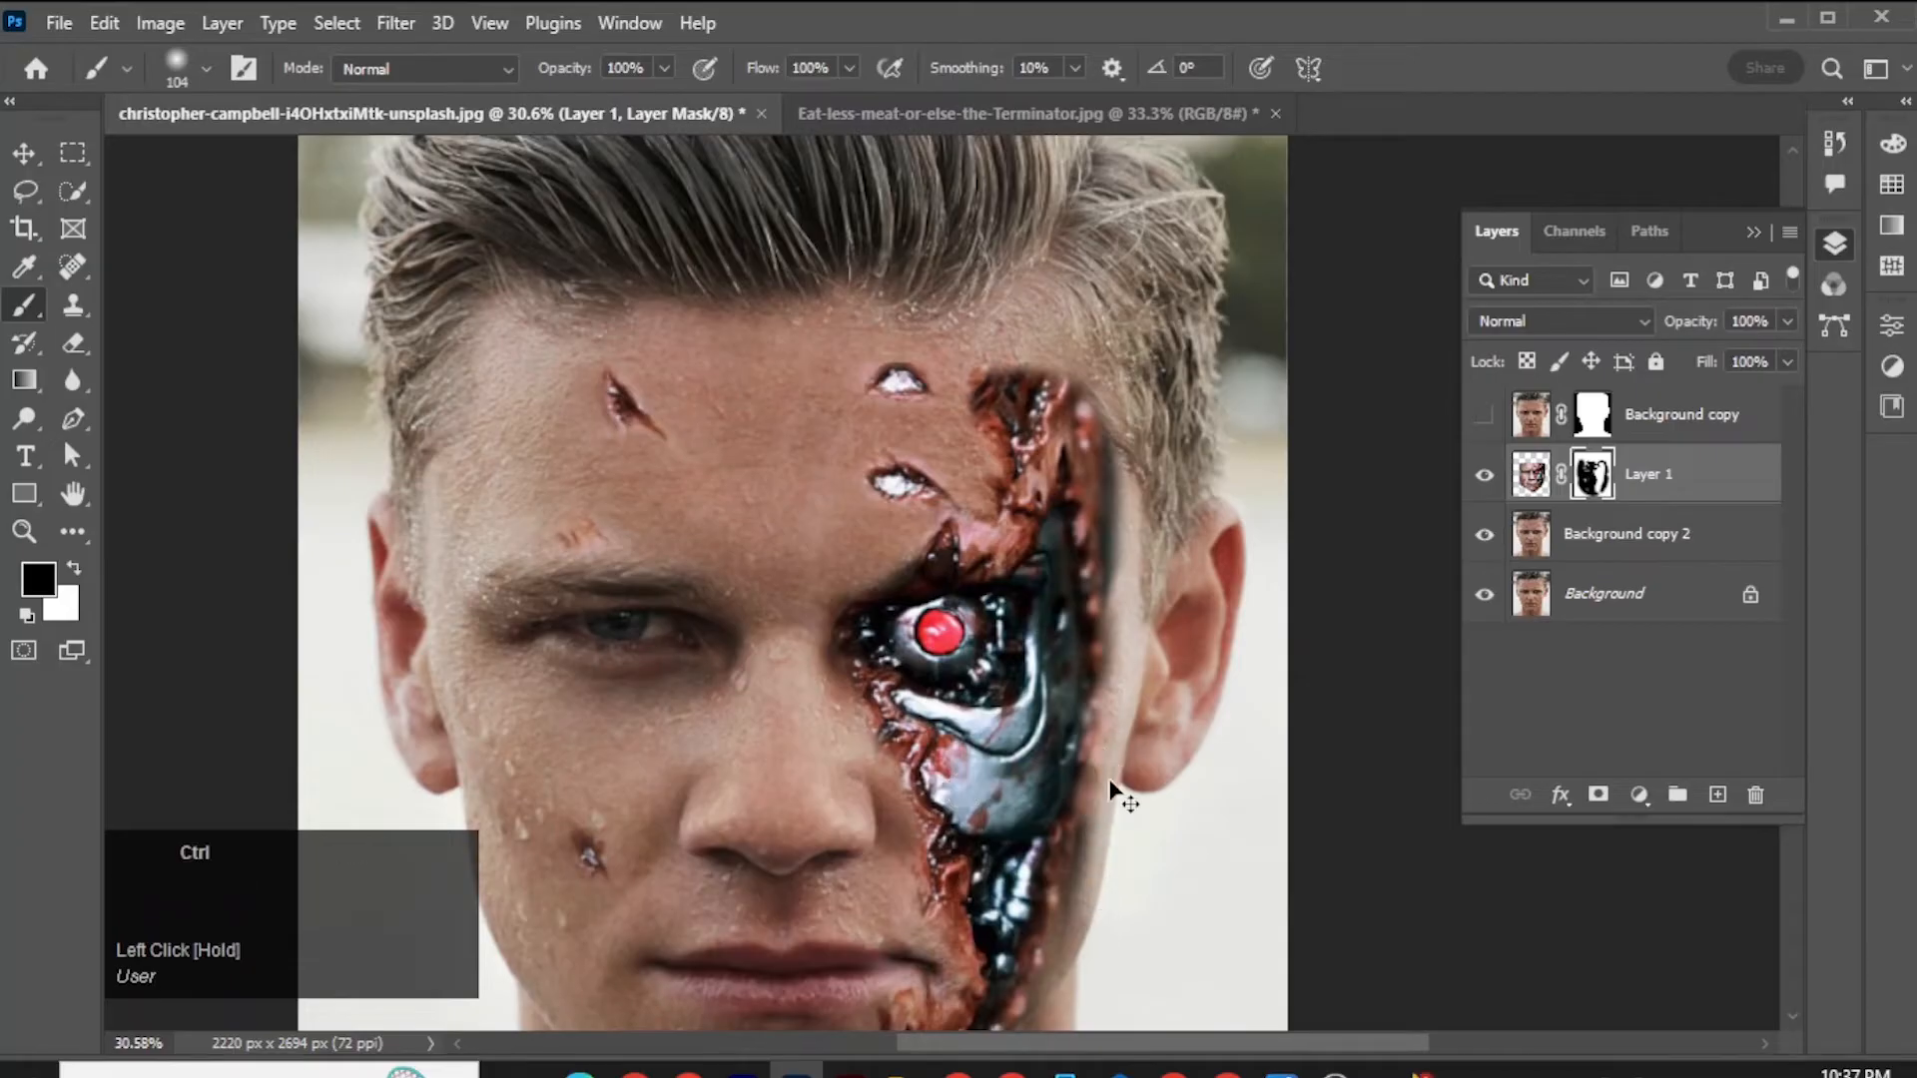
key("ctrl+z")
scroll(1129, 805, "down", 4)
left_click_drag(1120, 521, 1079, 736)
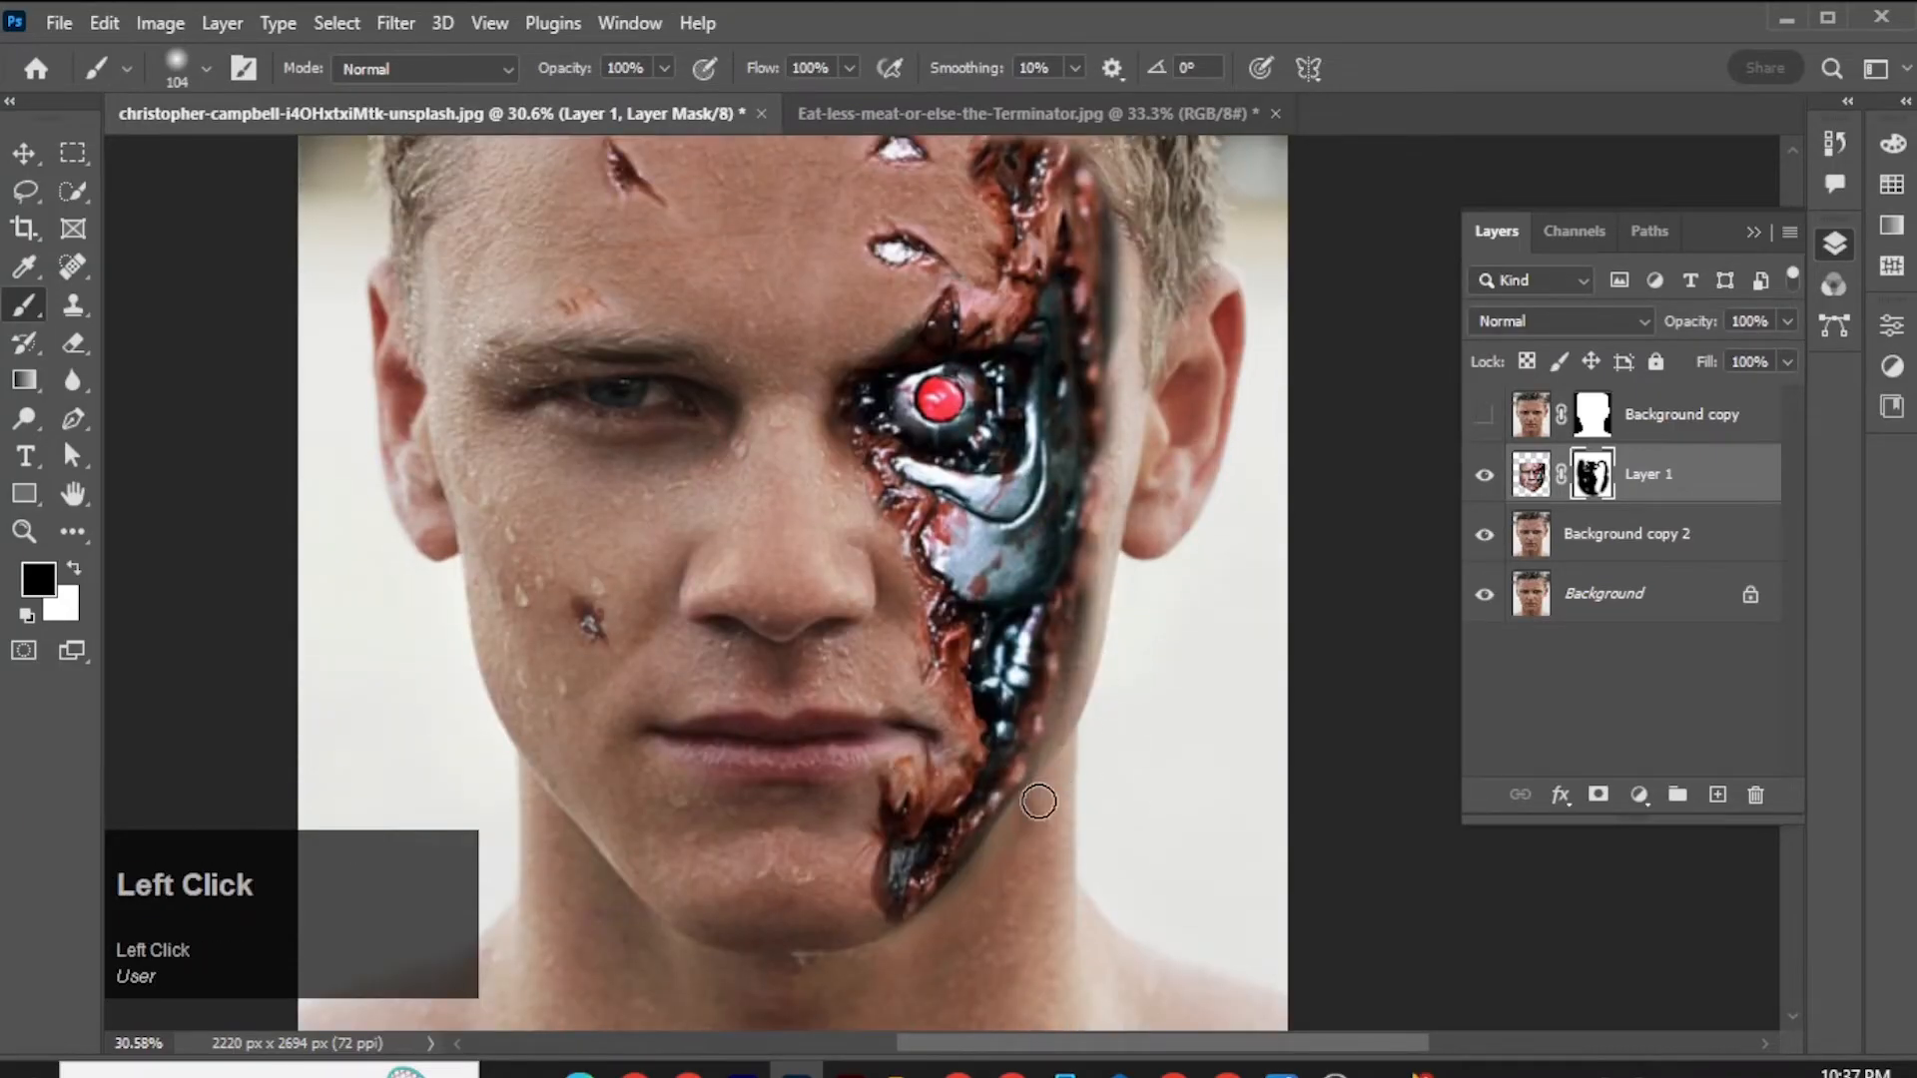
left_click_drag(1039, 802, 981, 869)
left_click_drag(1116, 546, 1066, 737)
Mask out the dark fringe at the metal side's temple and the pinkish skin above the robotic eye.
scroll(1118, 551, "up", 3)
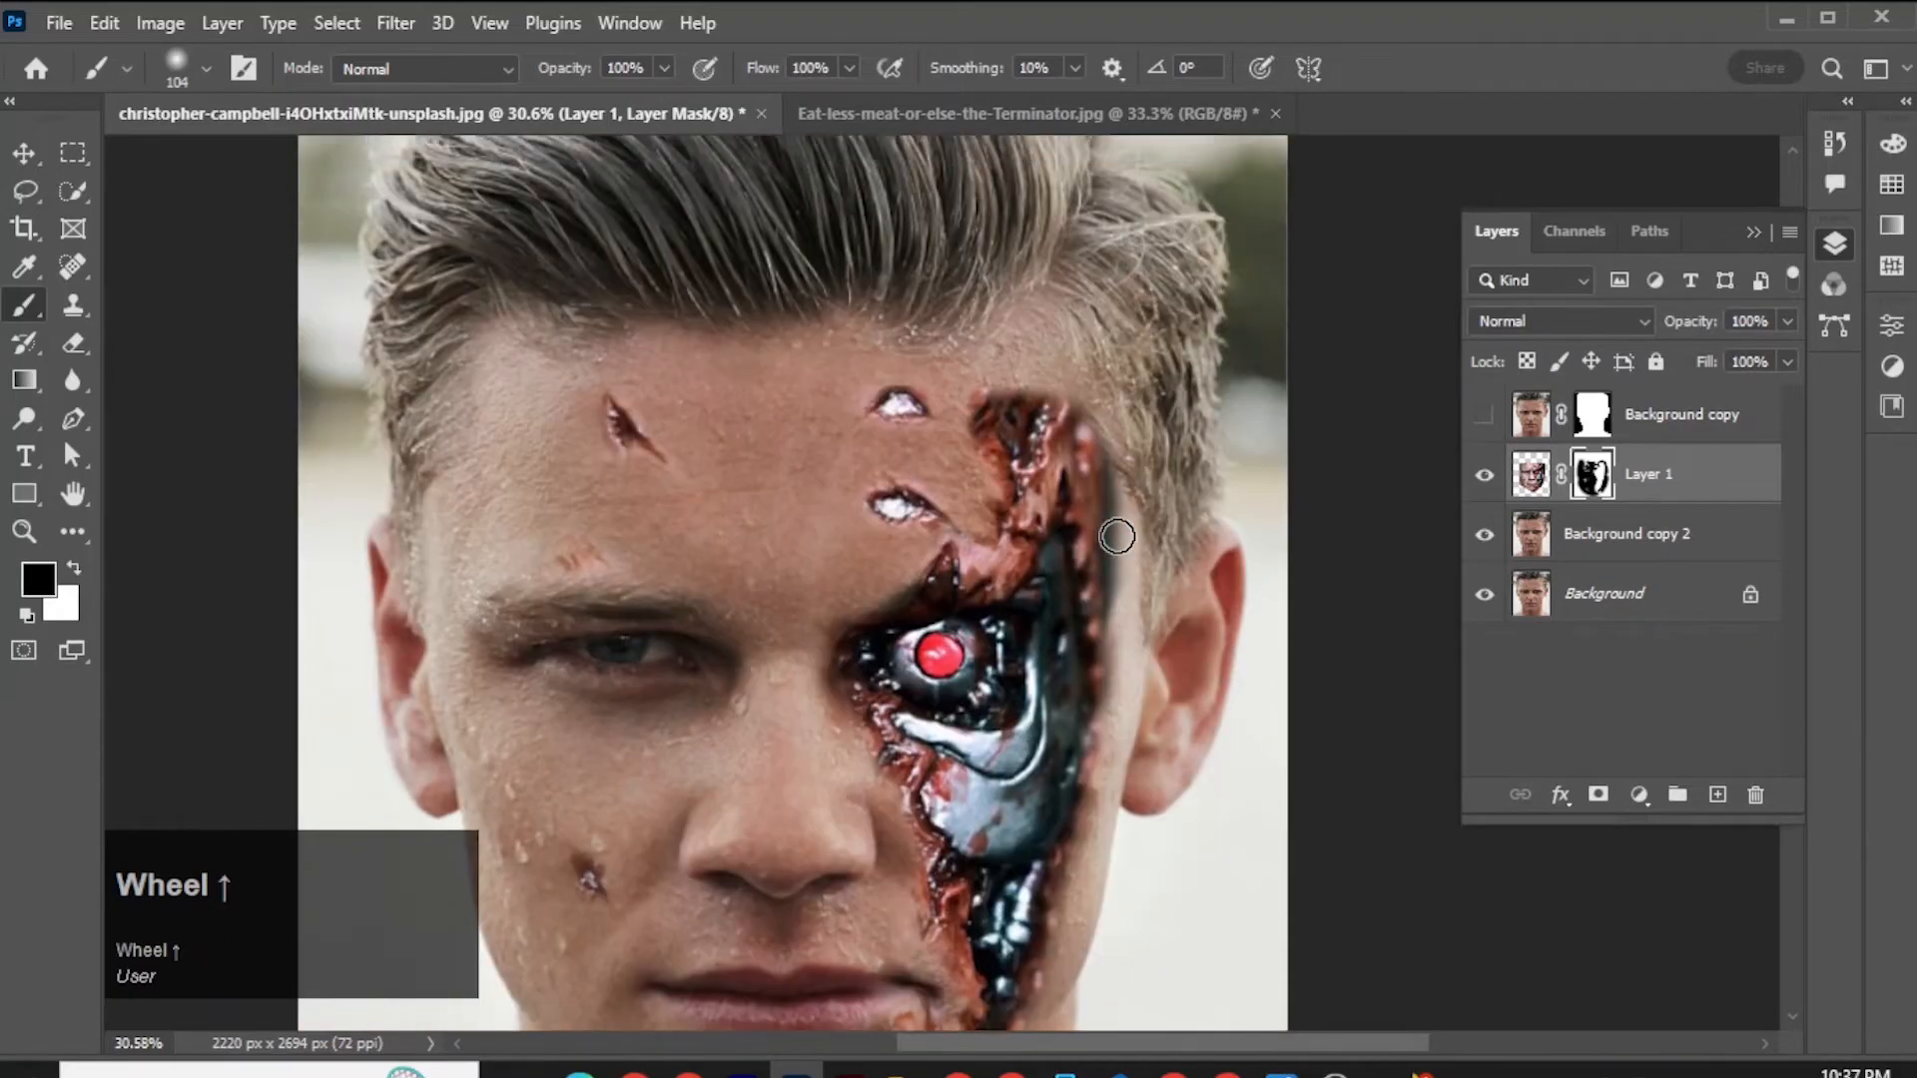
mouse_move(1120, 547)
left_mouse_down()
mouse_move(1123, 519)
mouse_move(1125, 544)
mouse_move(1174, 555)
left_mouse_up()
scroll(1168, 530, "up", 2)
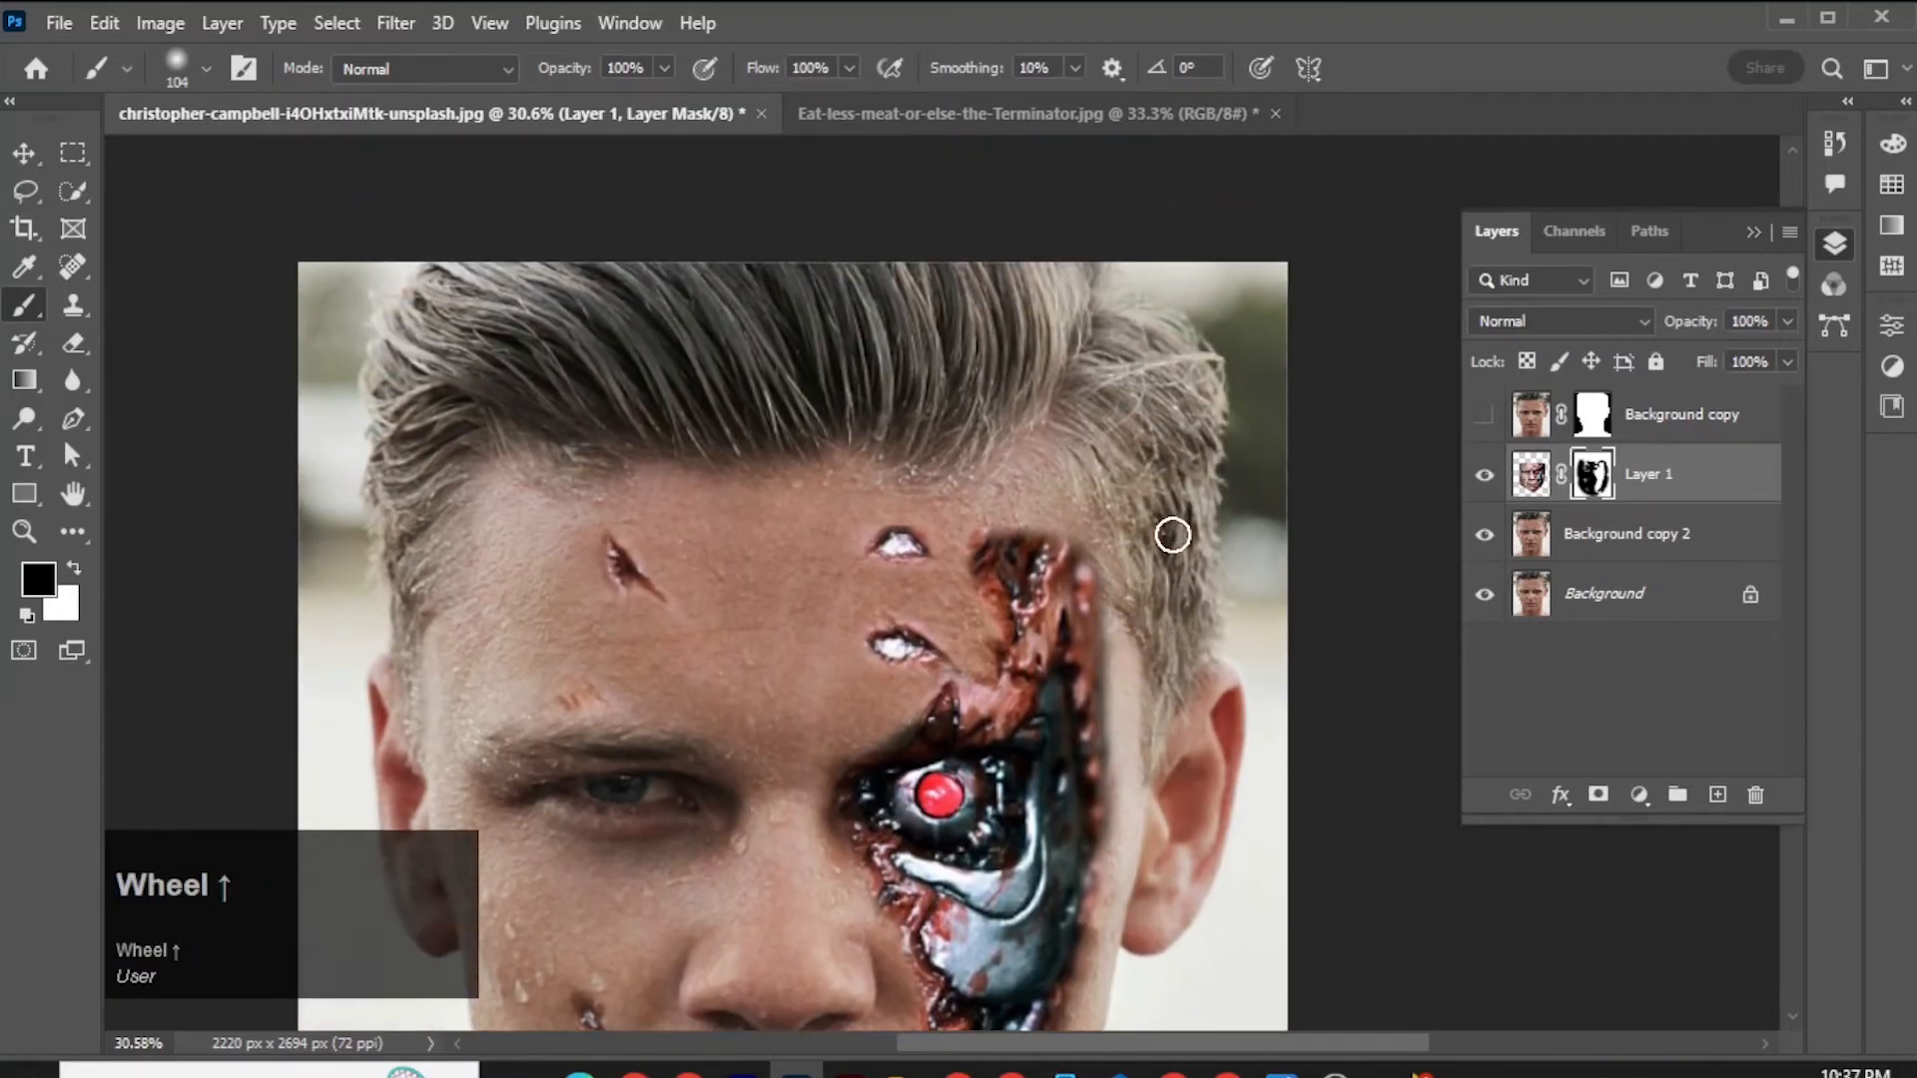
scroll(865, 676, "down", 2)
left_click_drag(981, 577, 988, 540)
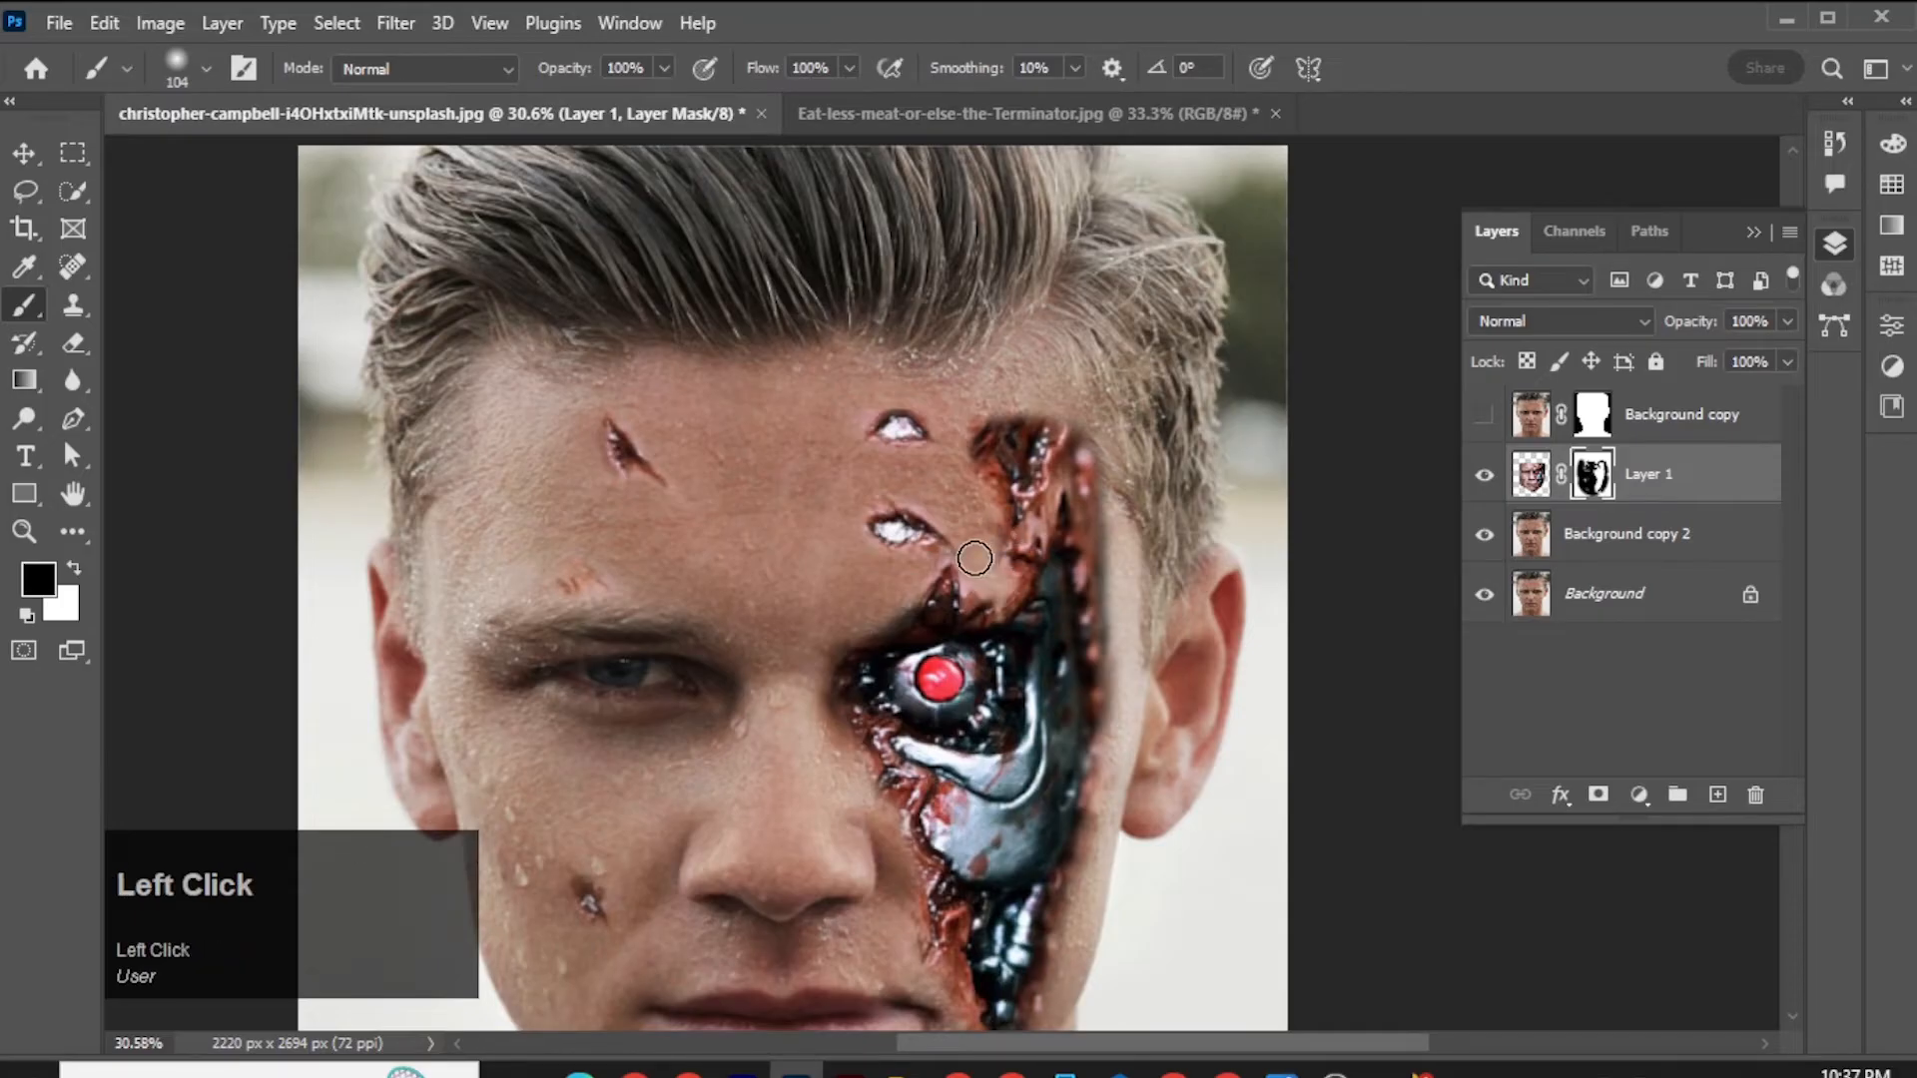
Mask out the large patch of torn flesh on the forehead above the robotic eye.
scroll(949, 549, "down", 3)
scroll(928, 539, "up", 2)
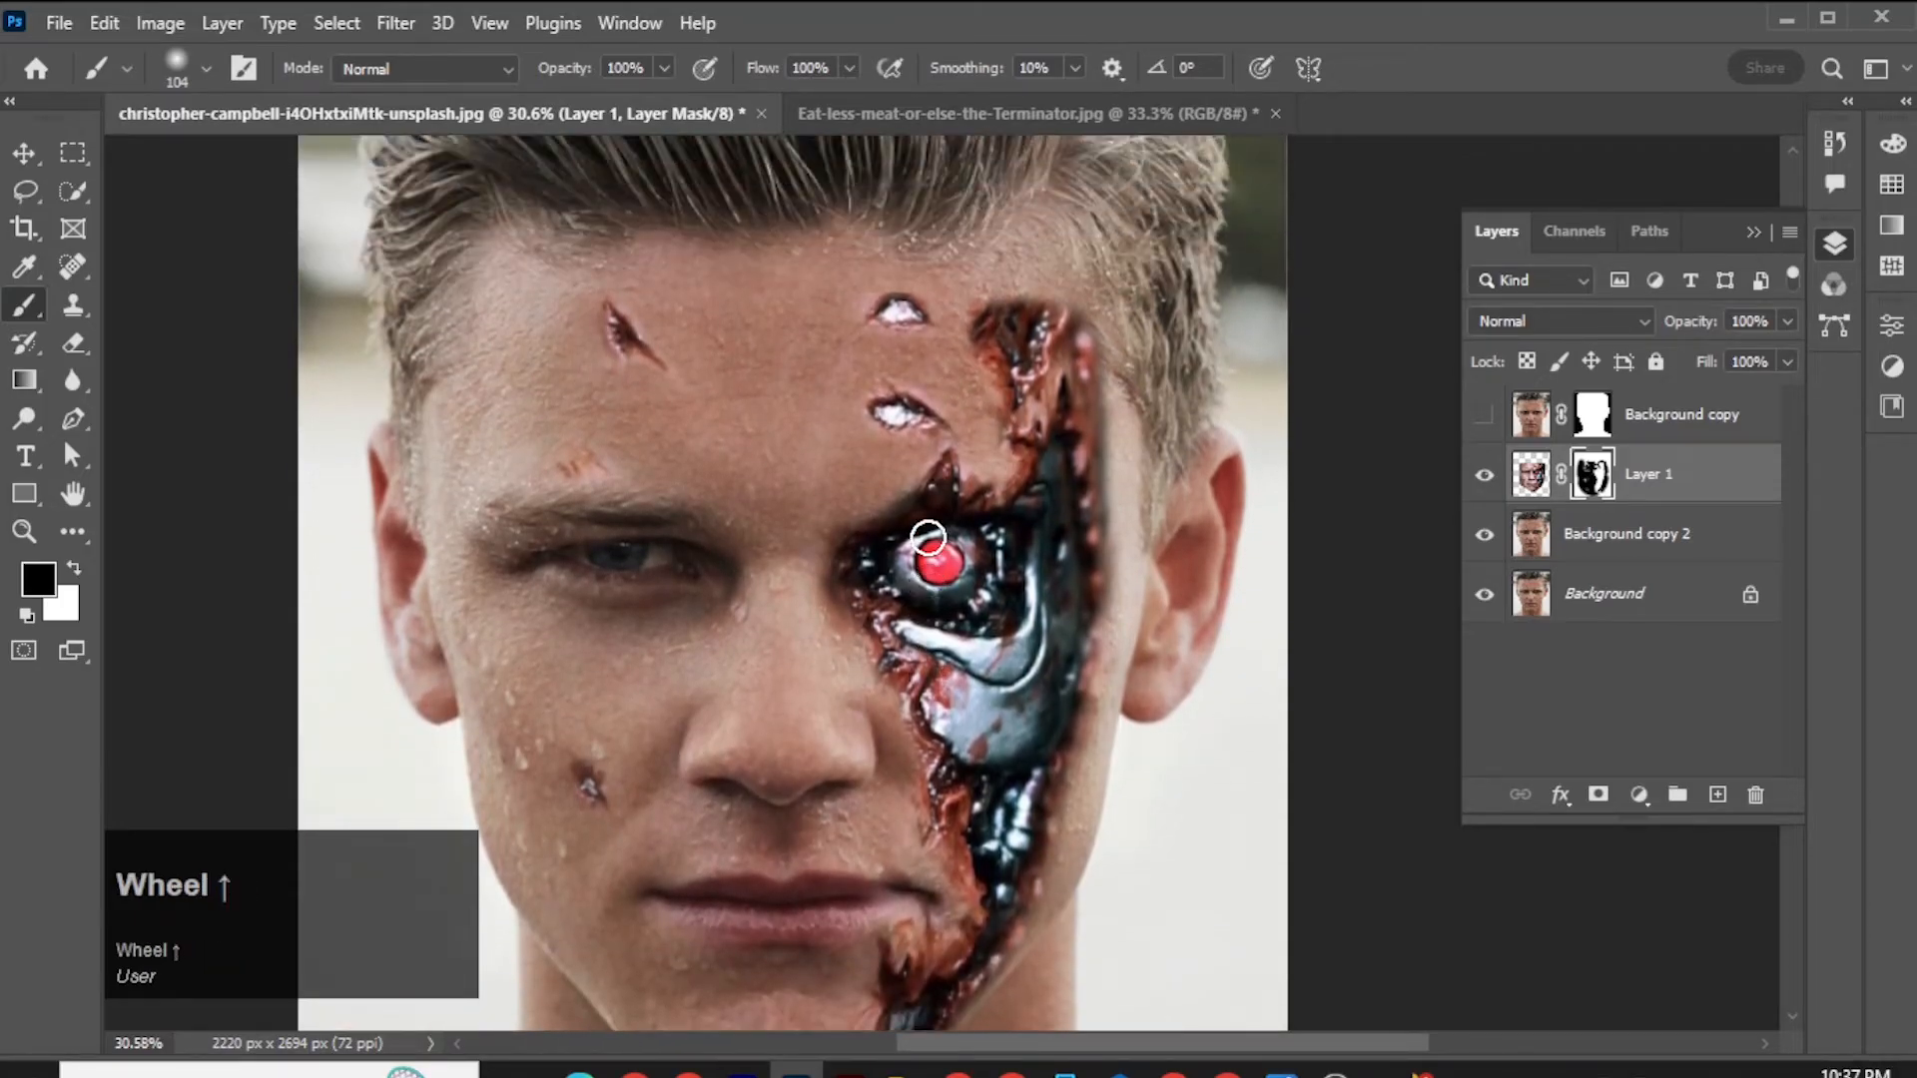
scroll(928, 540, "down", 2)
left_click(943, 430)
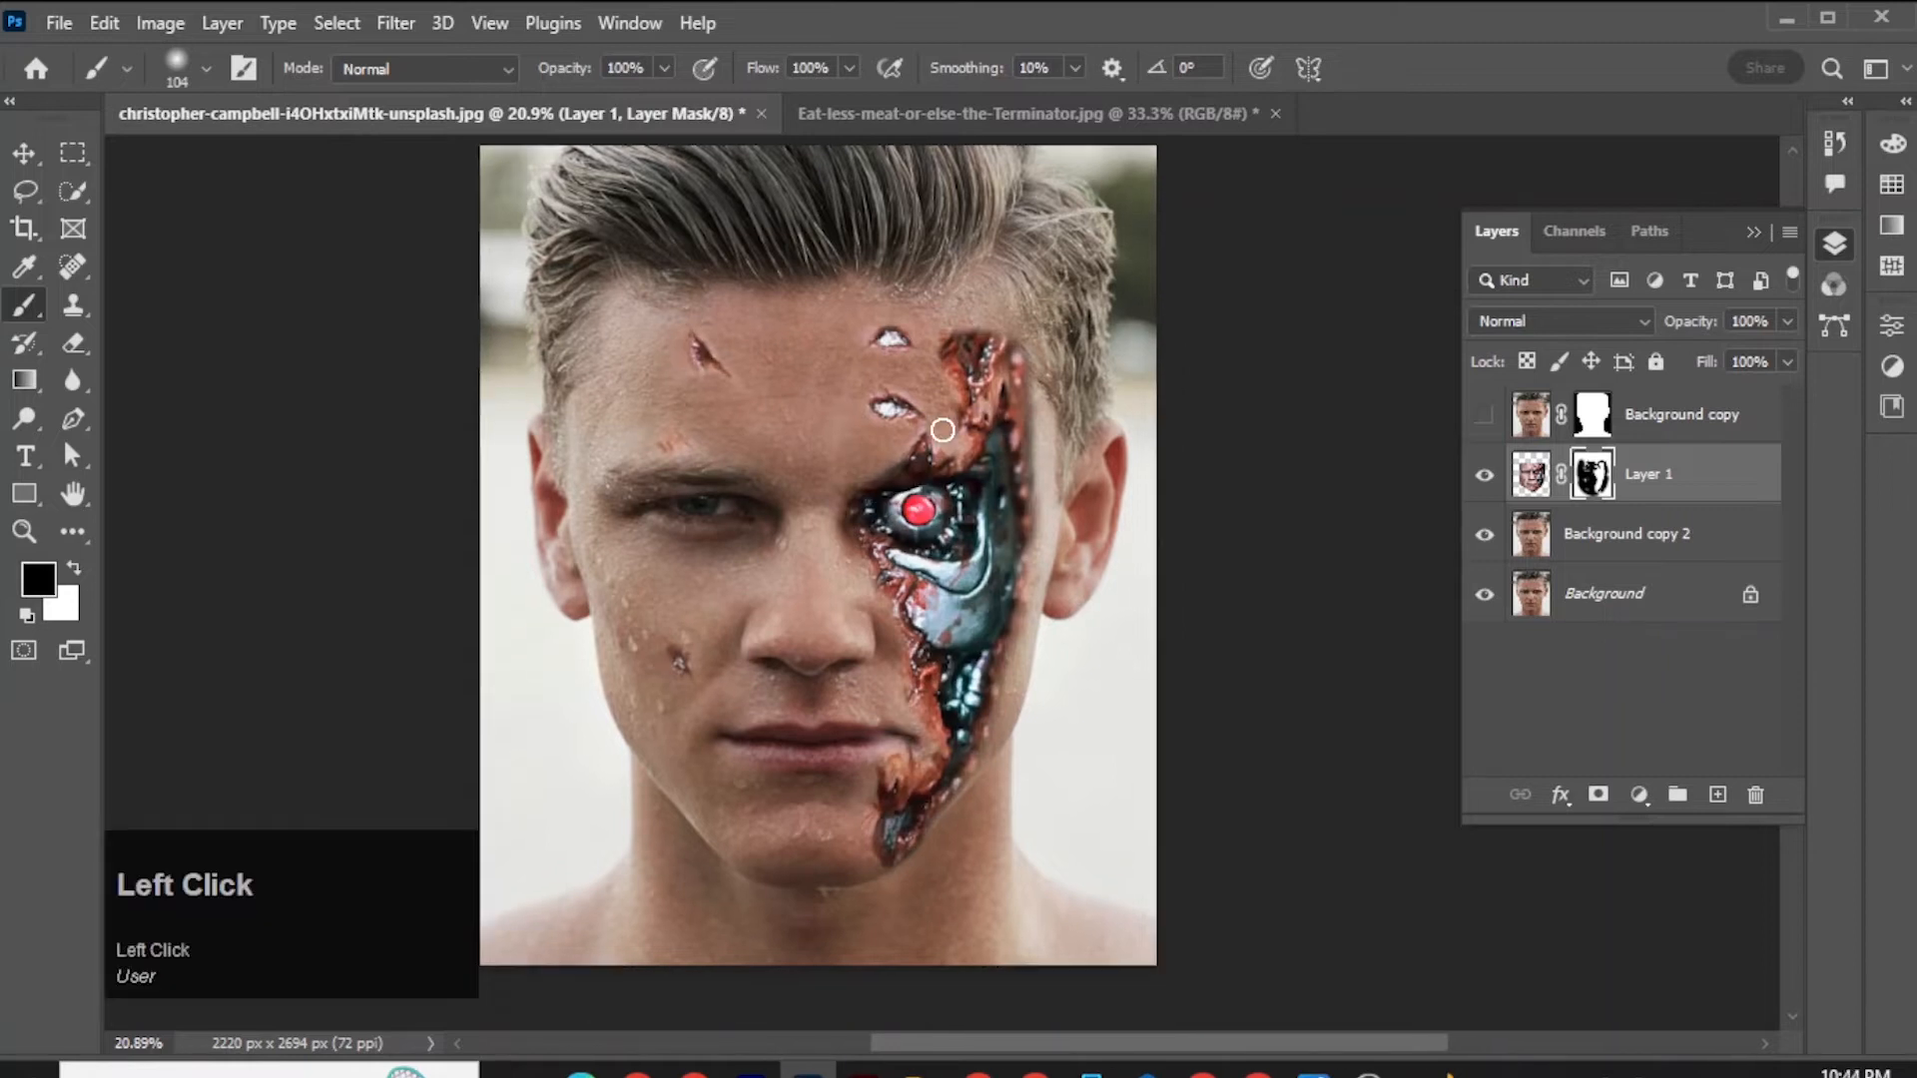
left_click_drag(963, 435, 969, 359)
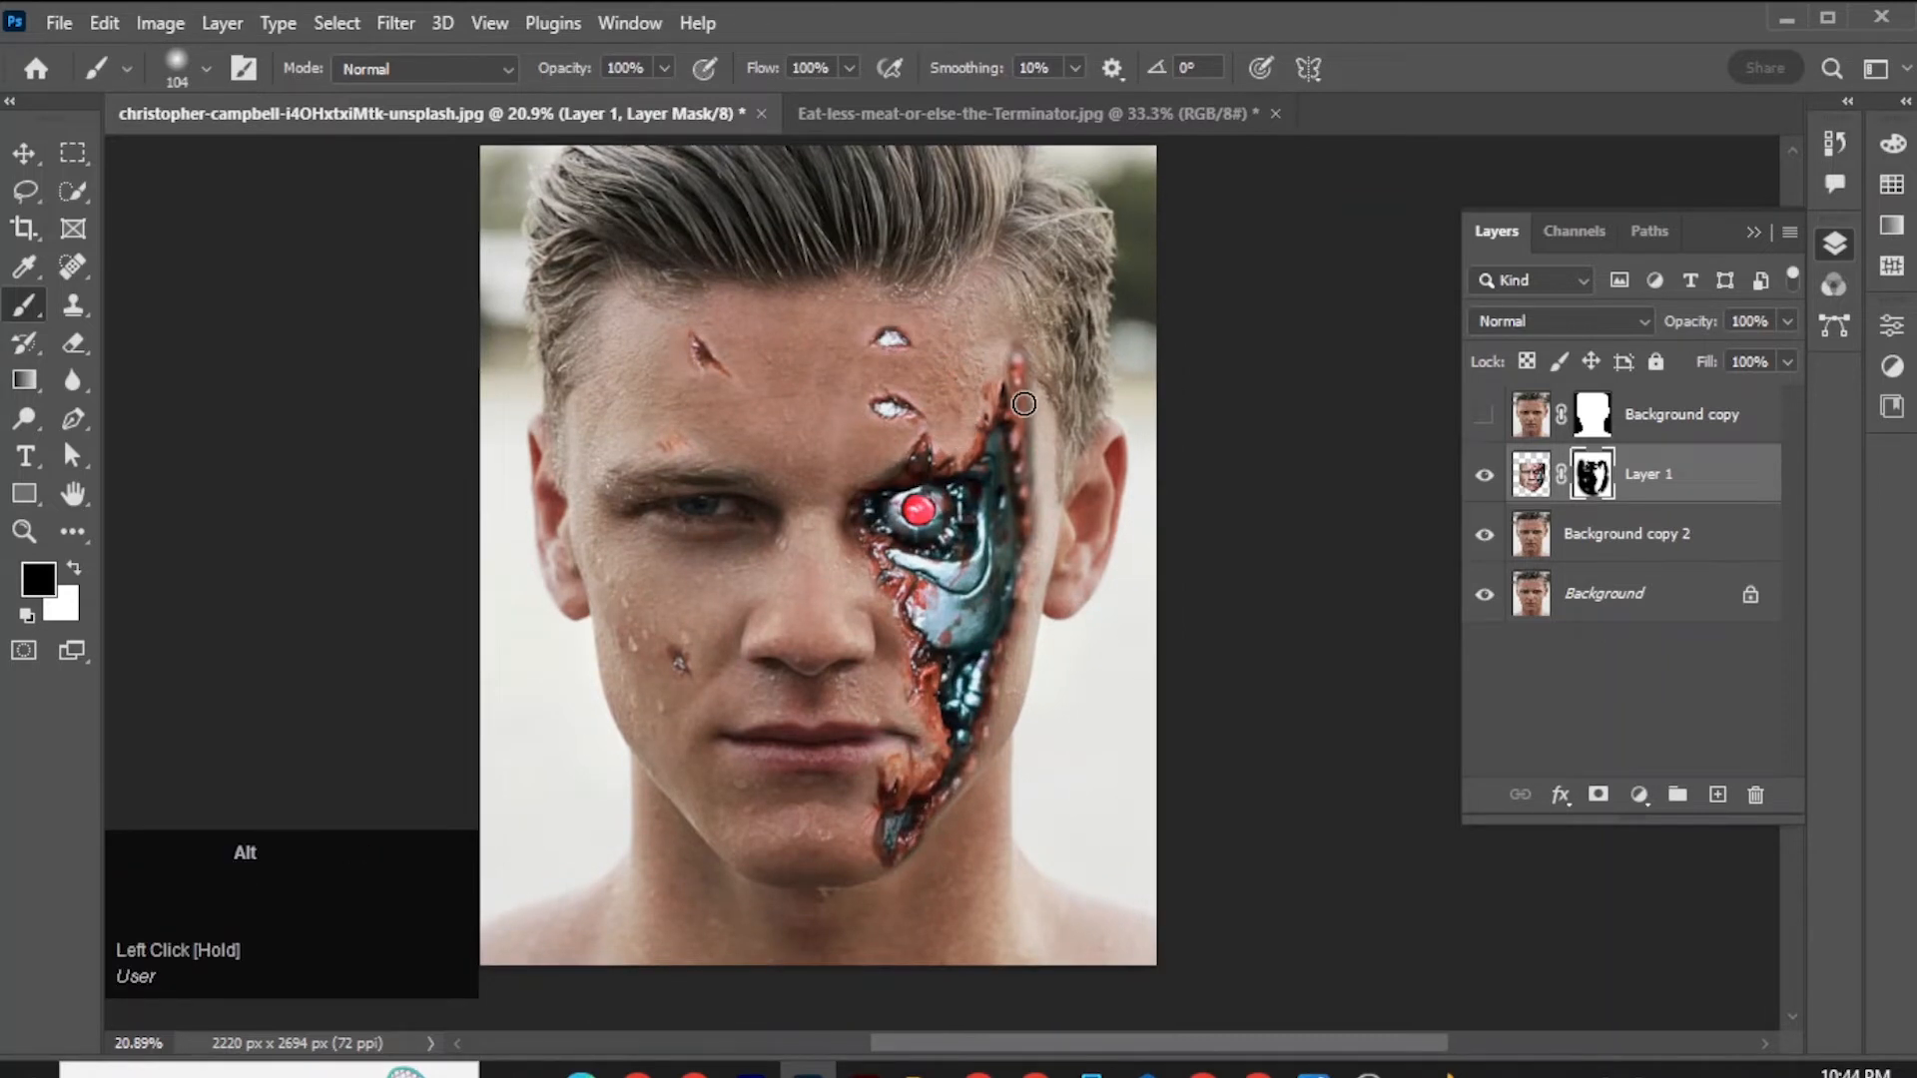
Shape the metal's upper end into a pointed tip at the temple and clean the mask around the forehead cuts.
scroll(1010, 397, "up", 3)
left_click_drag(1014, 320, 1034, 430)
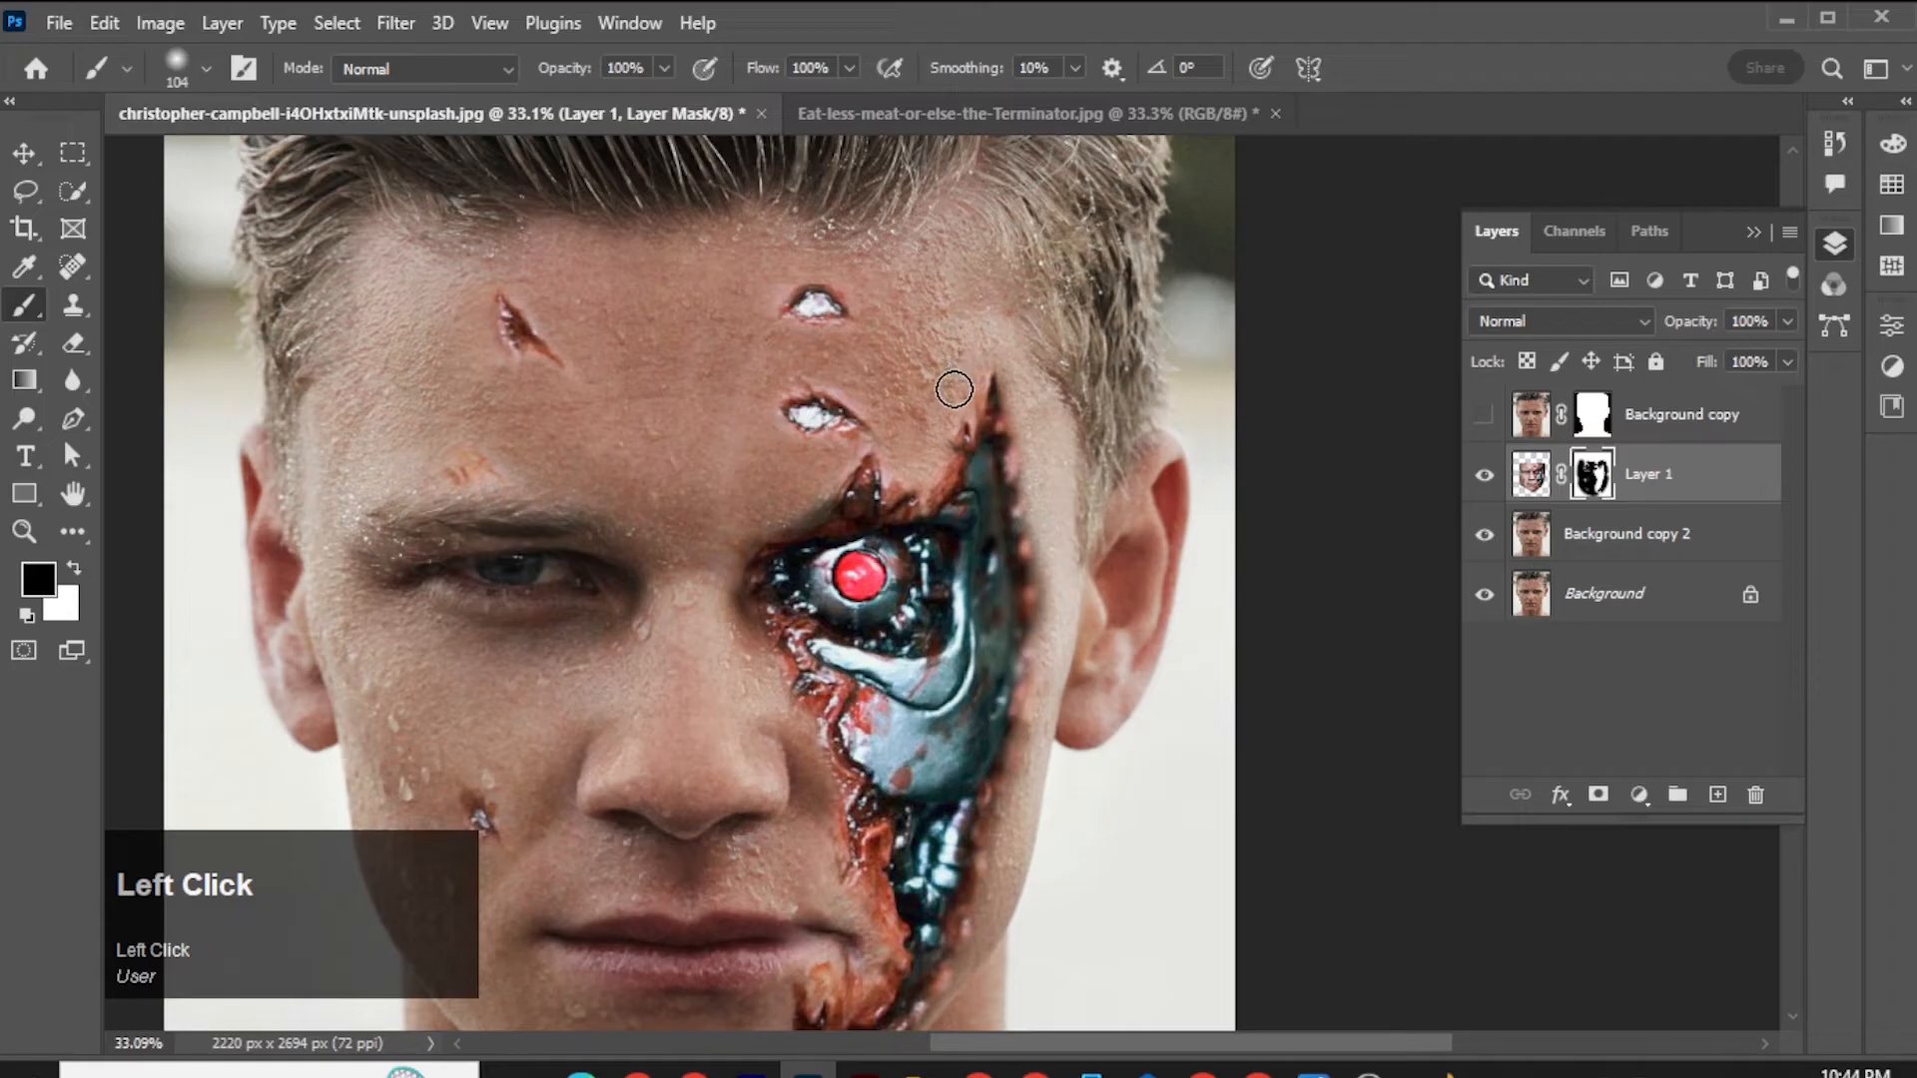
left_click_drag(469, 297, 482, 347)
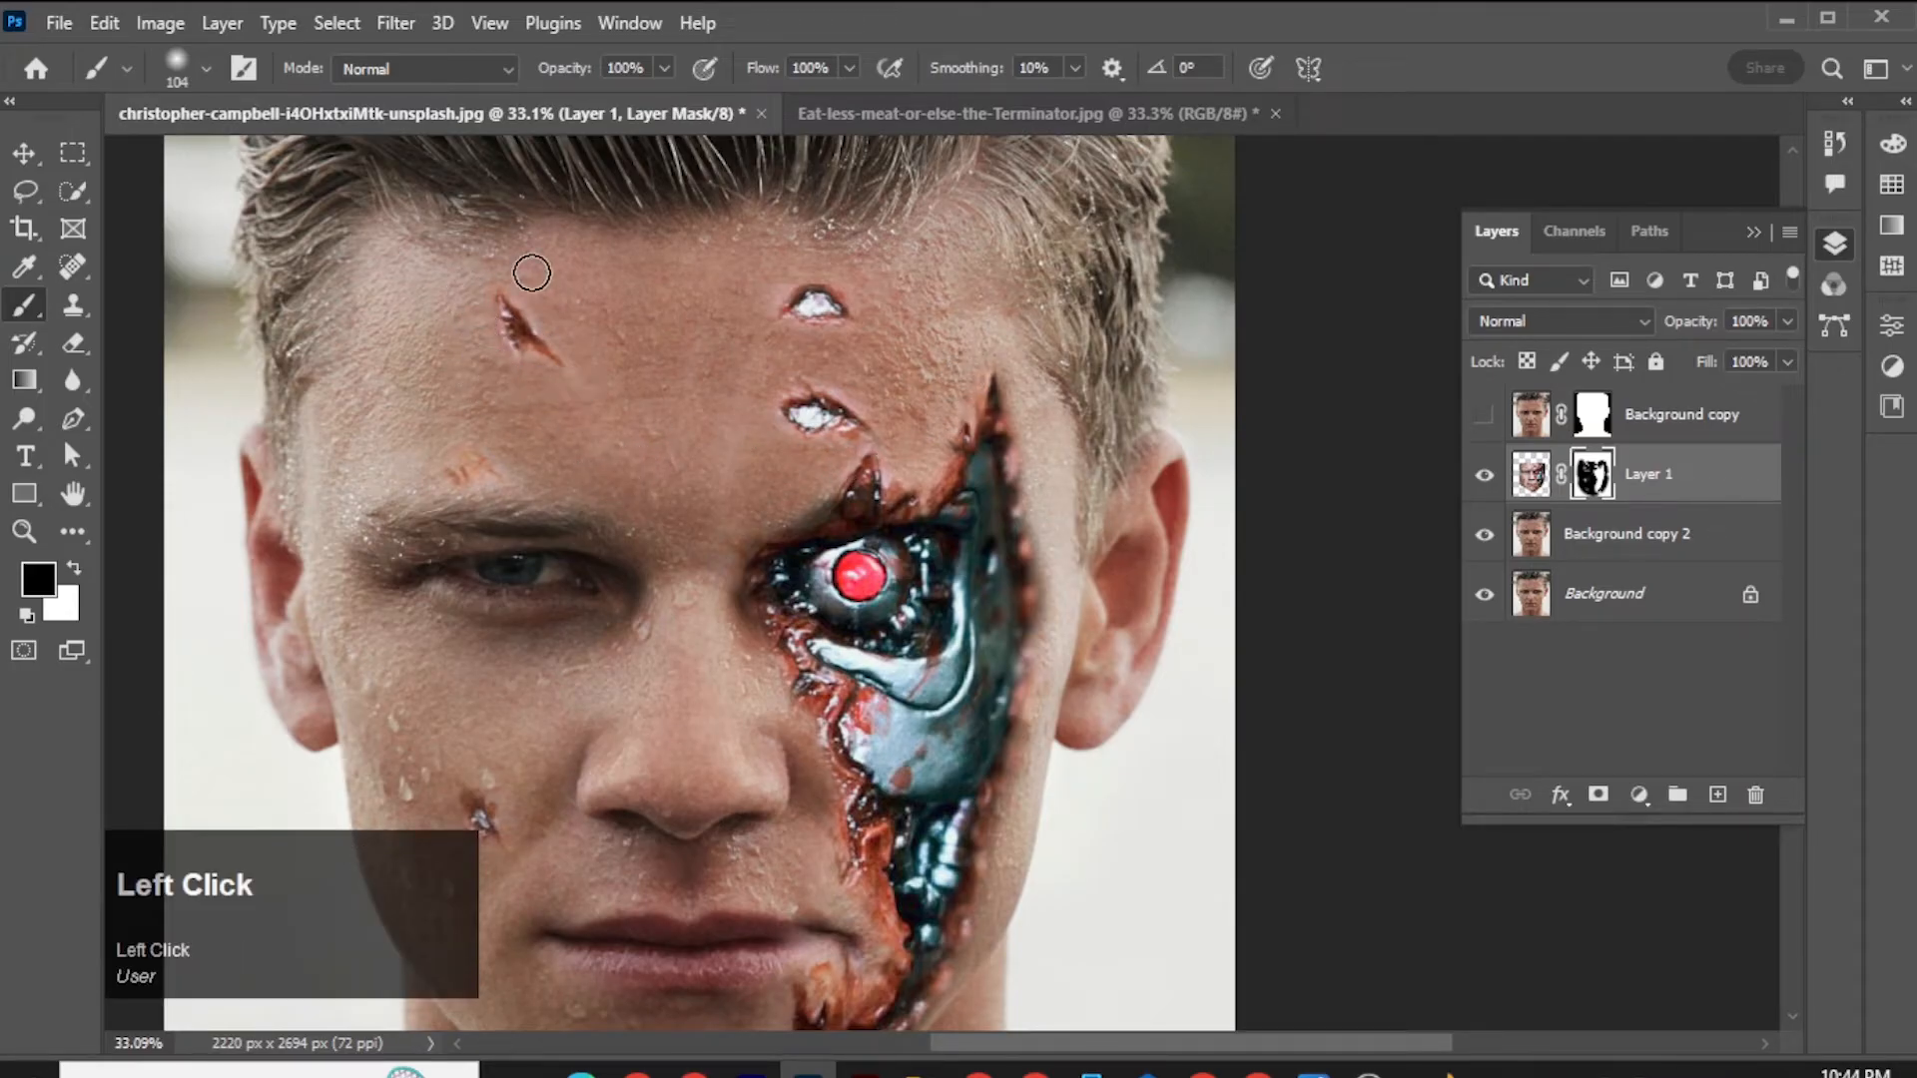
left_click_drag(532, 272, 736, 388)
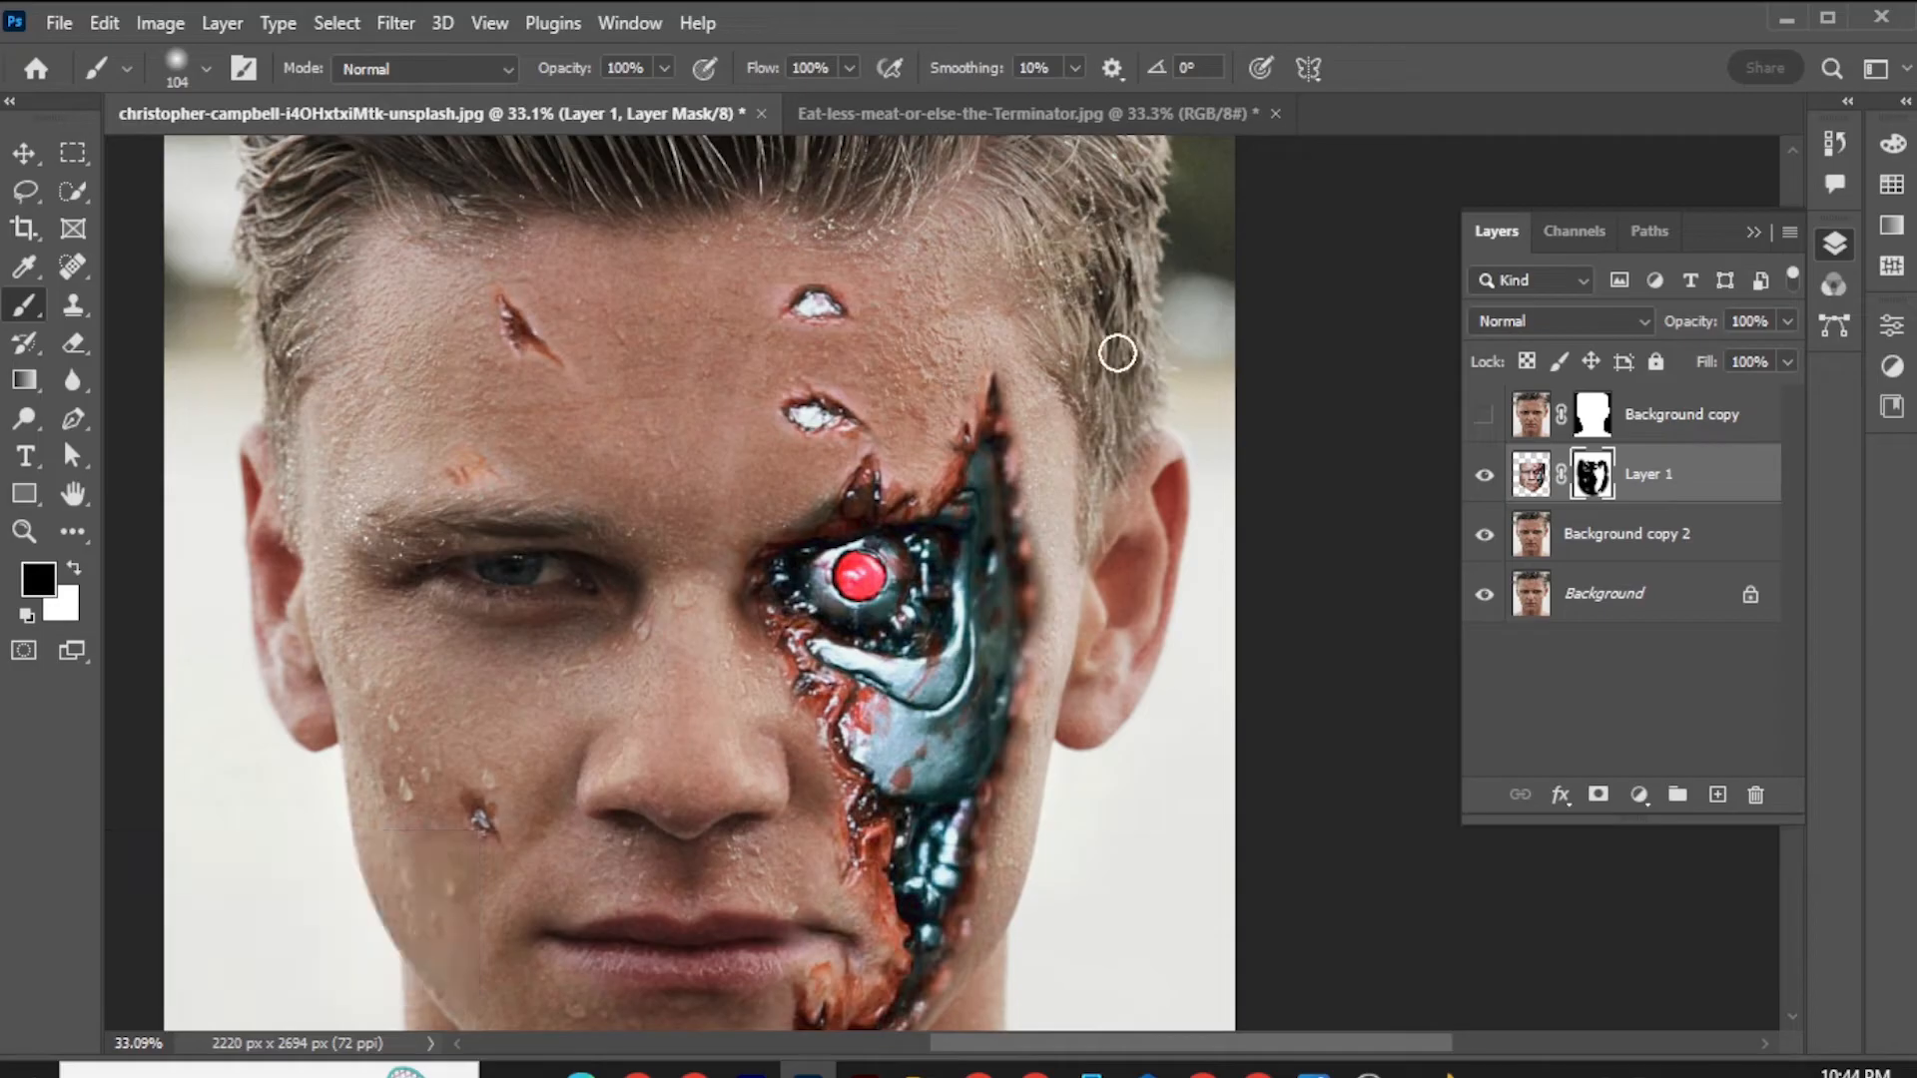
Apply Match Color to the Layer 1 image, using the portrait file as source and its Background copy as the reference layer.
scroll(1117, 353, "down", 4)
scroll(1001, 436, "up", 2)
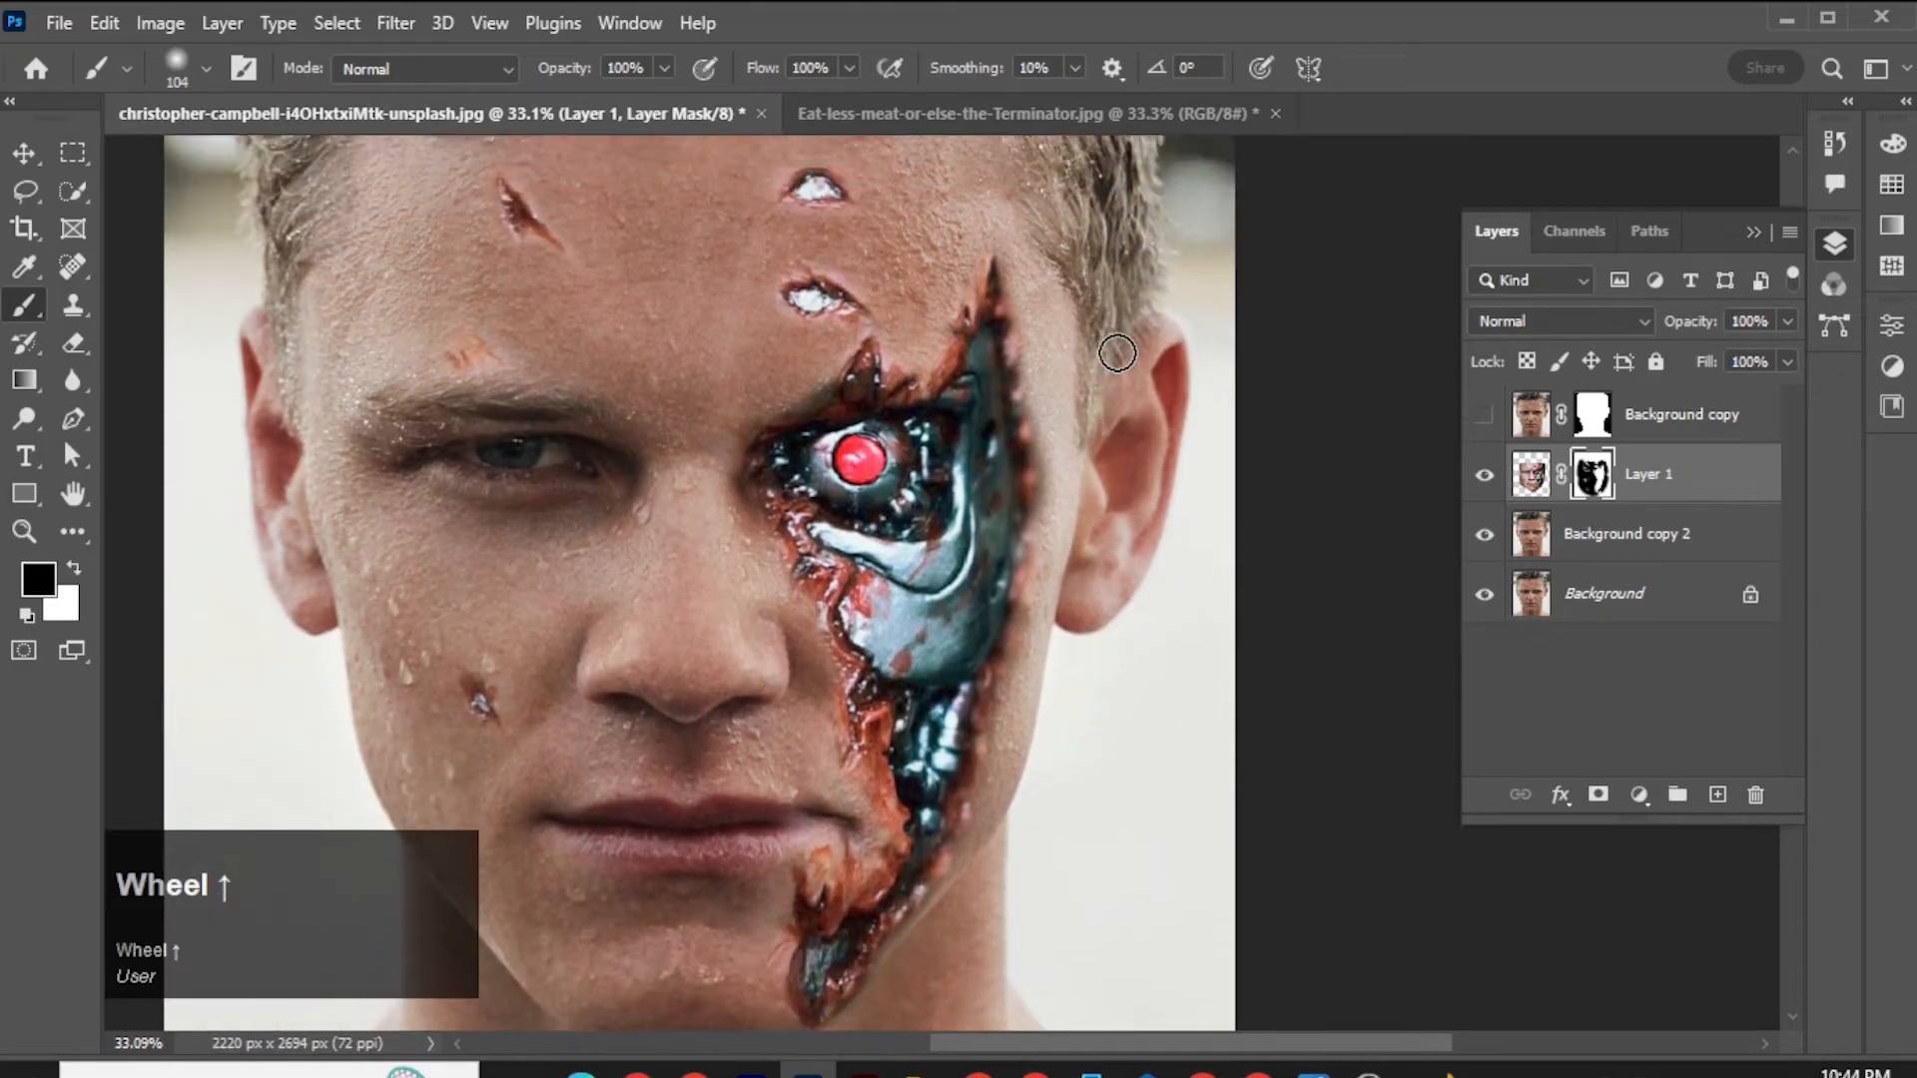
scroll(1001, 436, "down", 4)
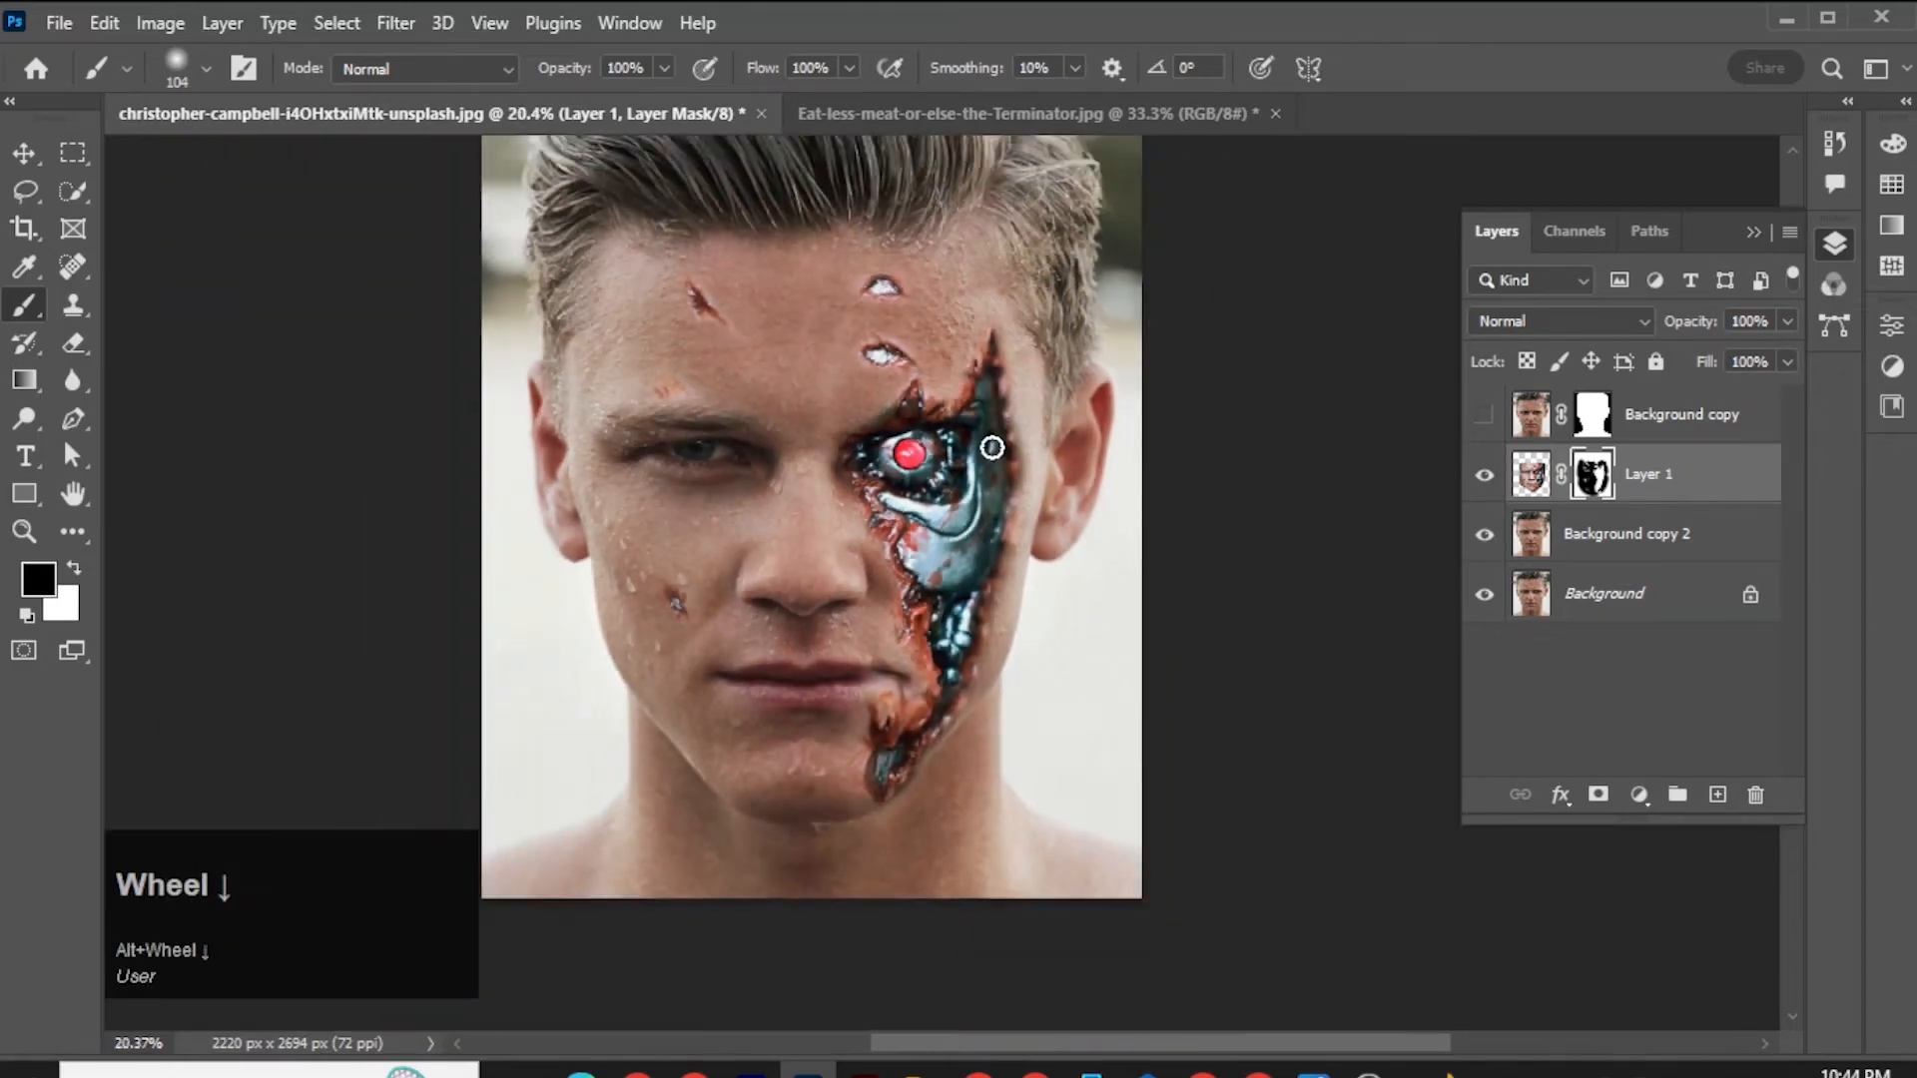
scroll(992, 448, "up", 1)
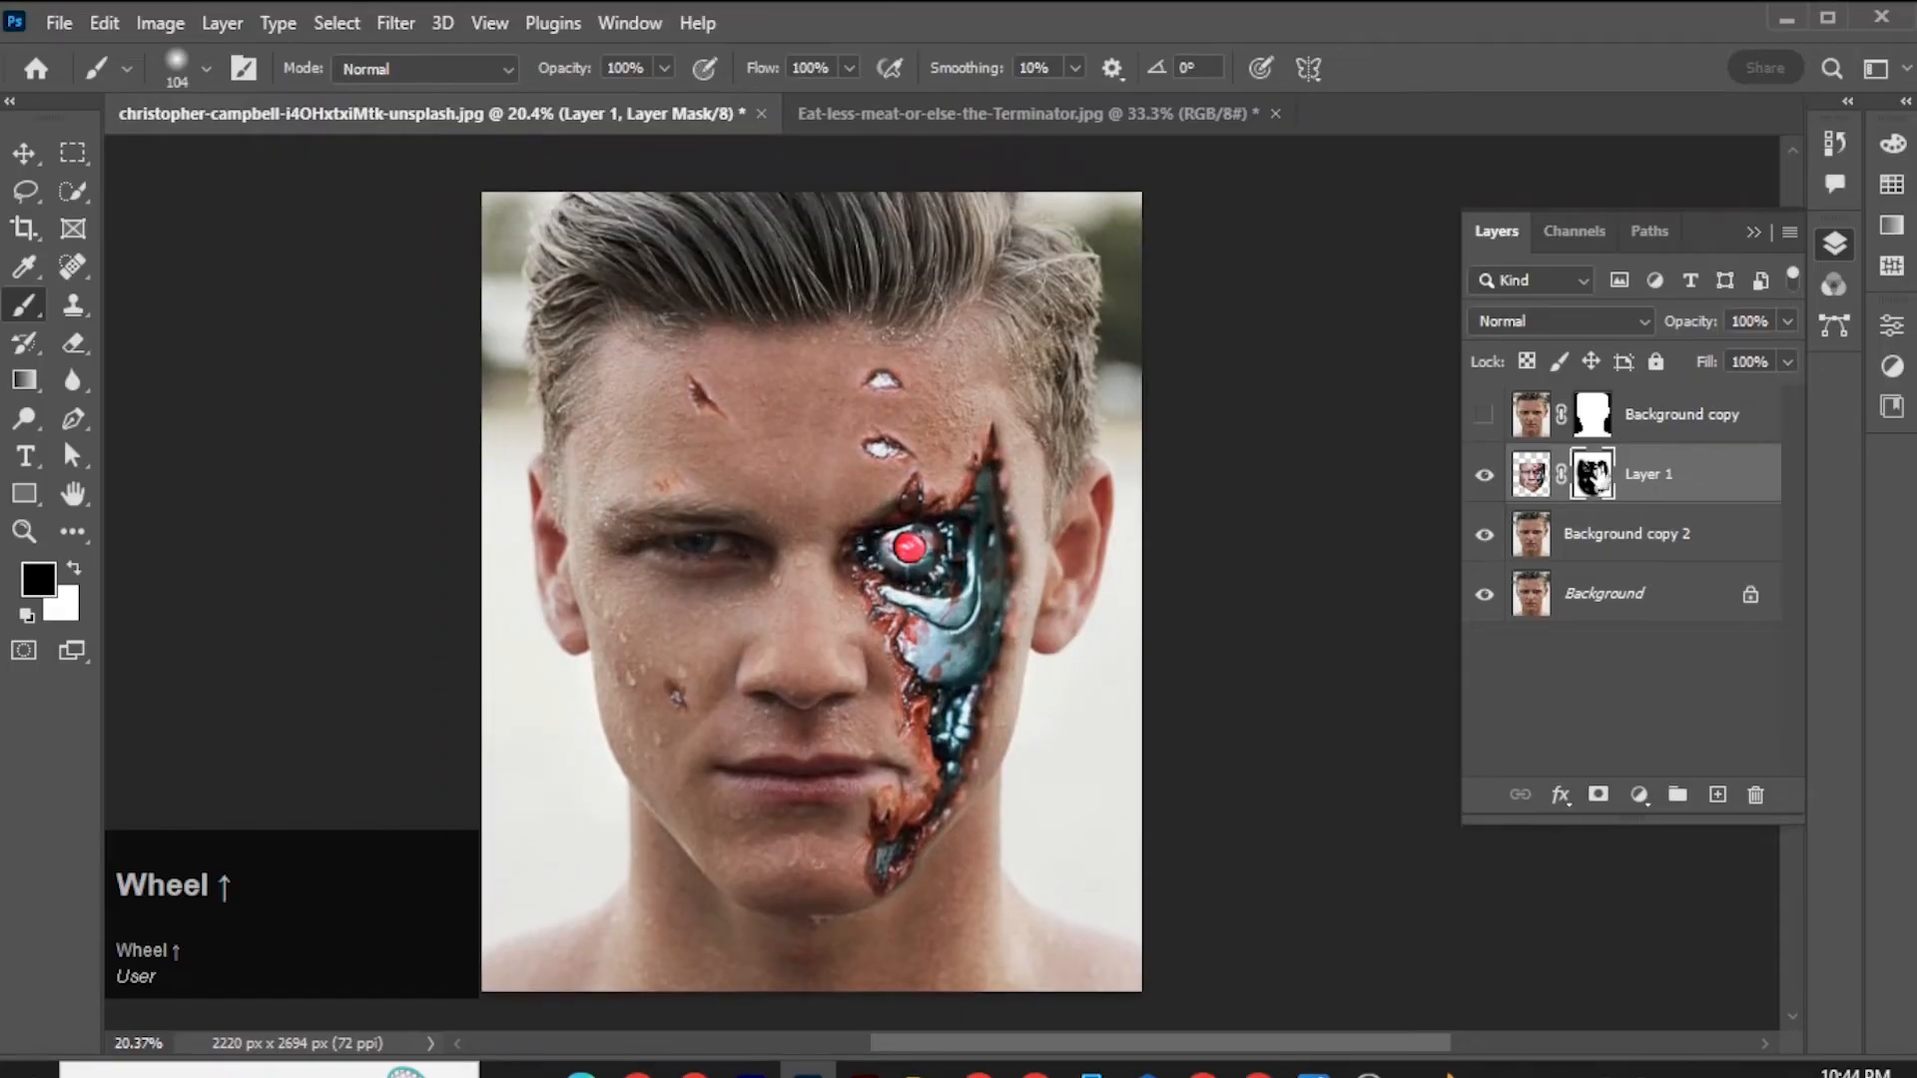
left_click(1531, 475)
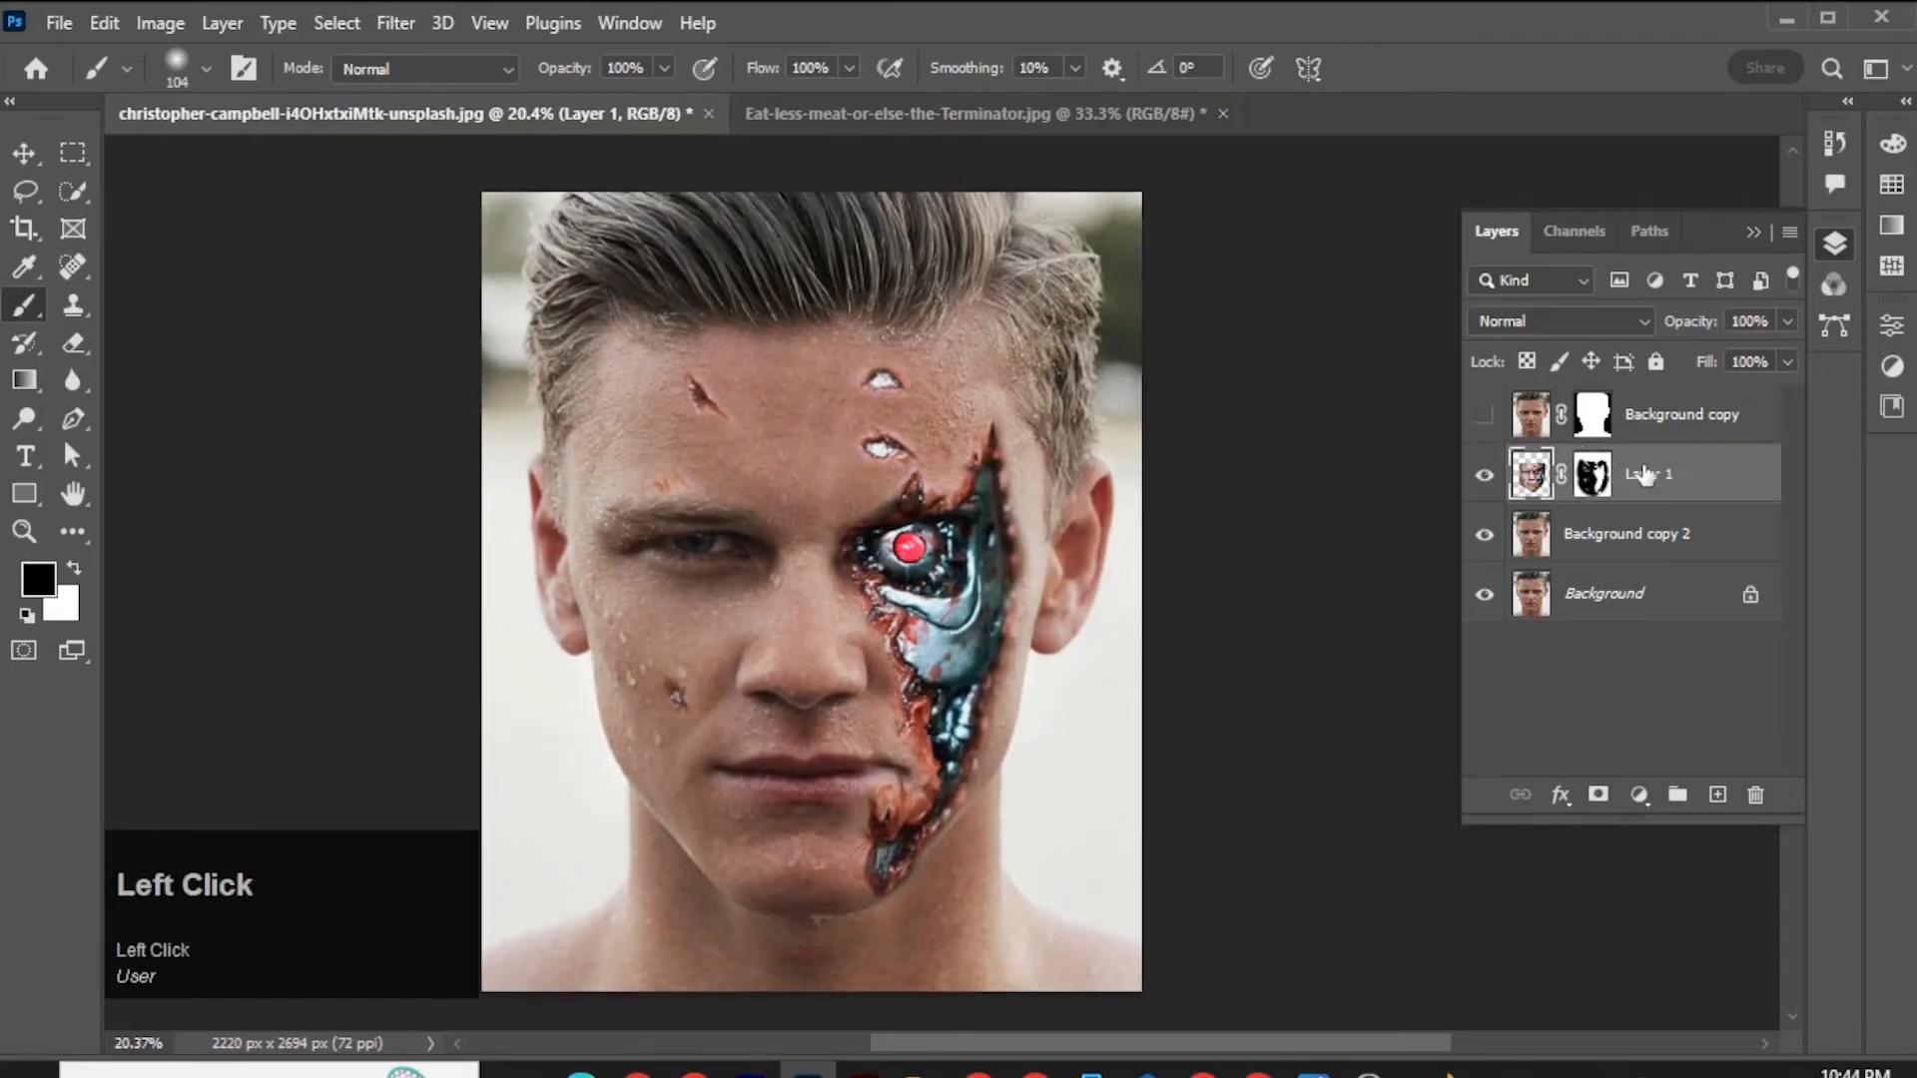
left_click(156, 22)
mouse_move(279, 97)
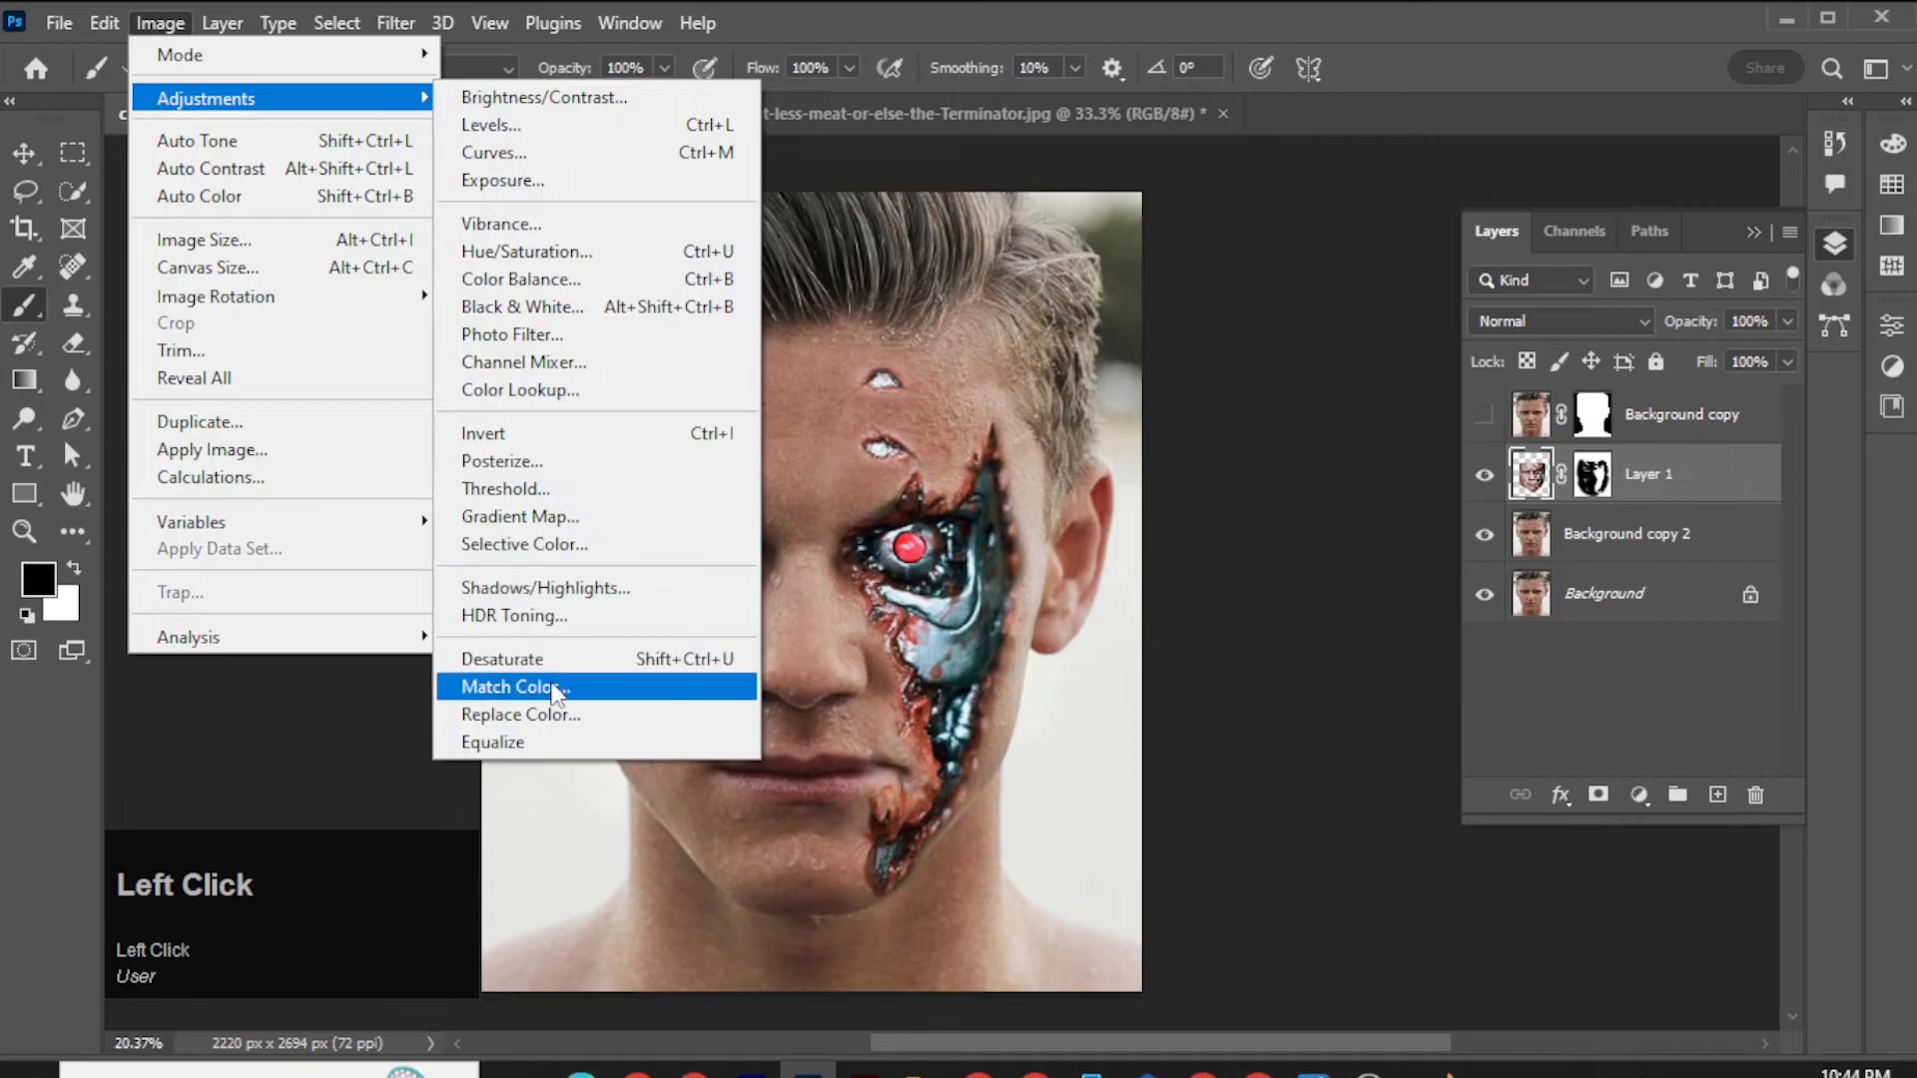
left_click(515, 687)
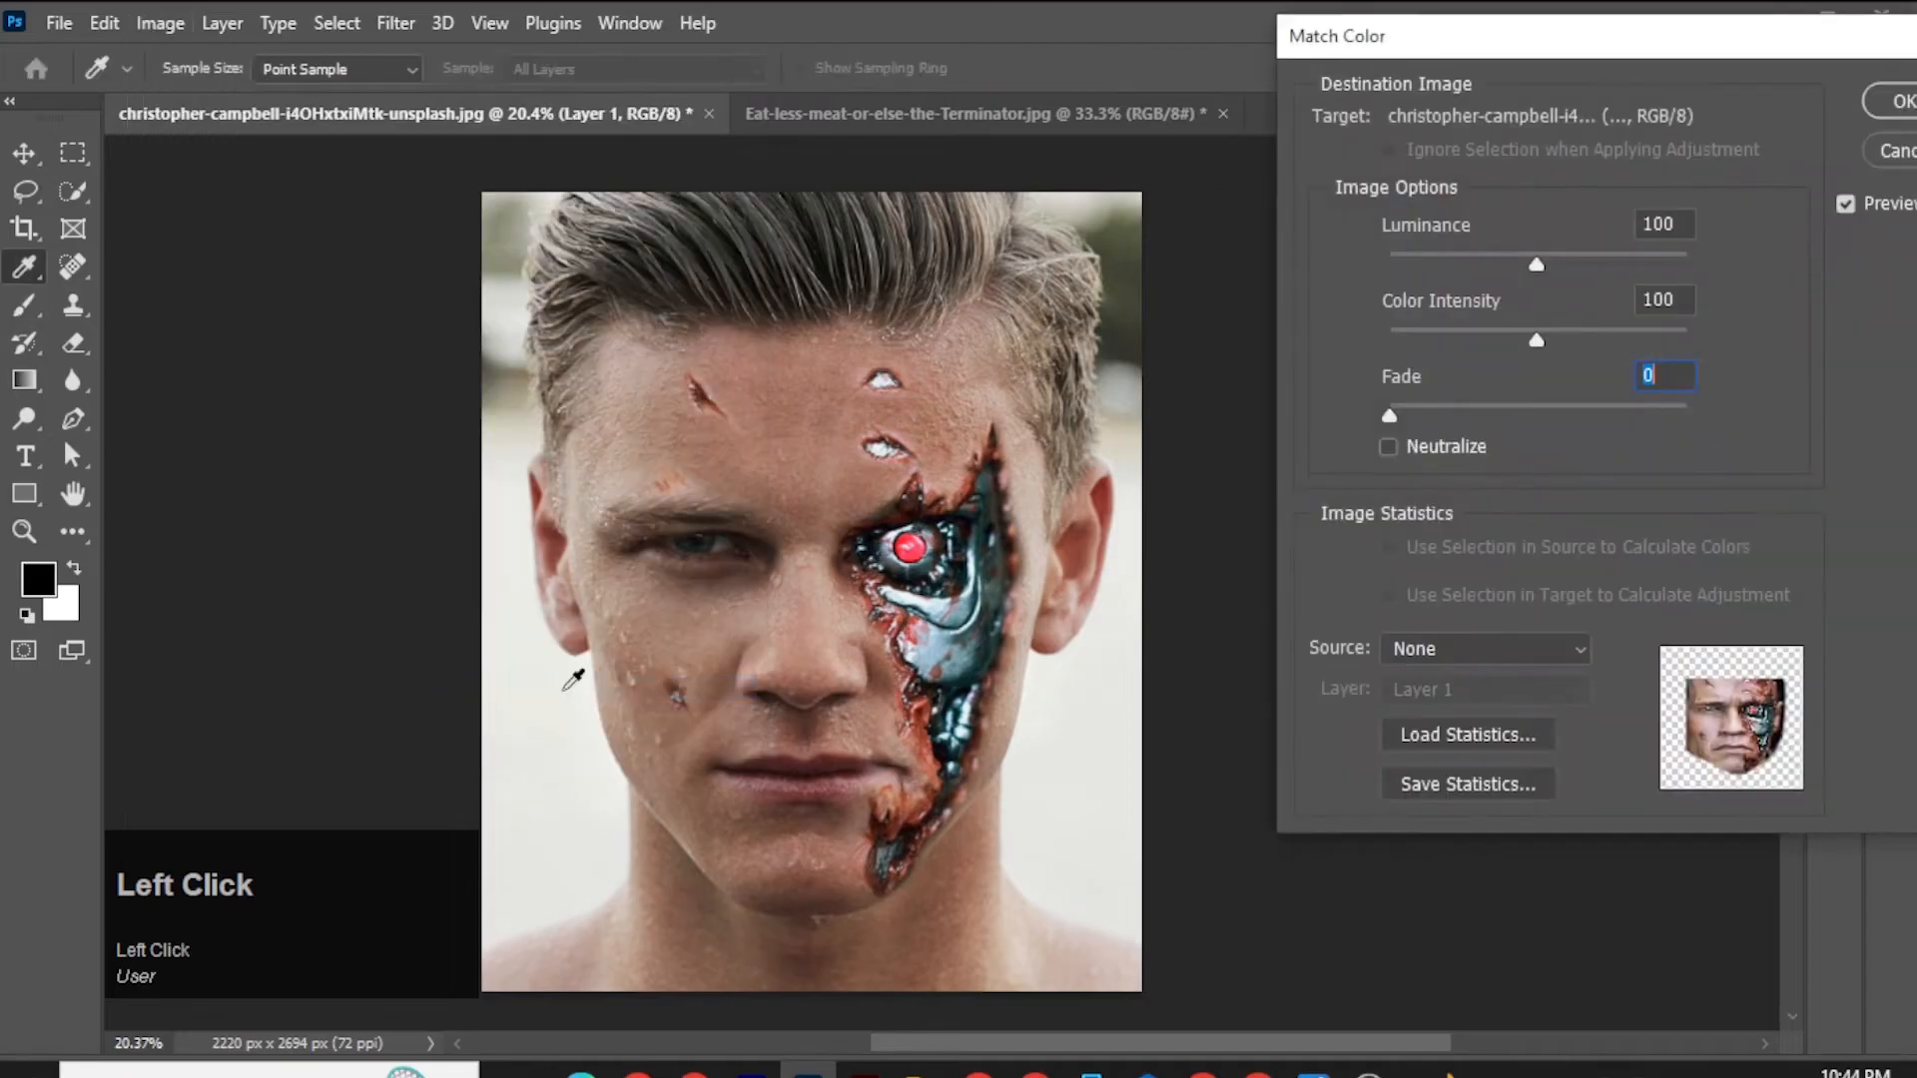
left_click(1458, 649)
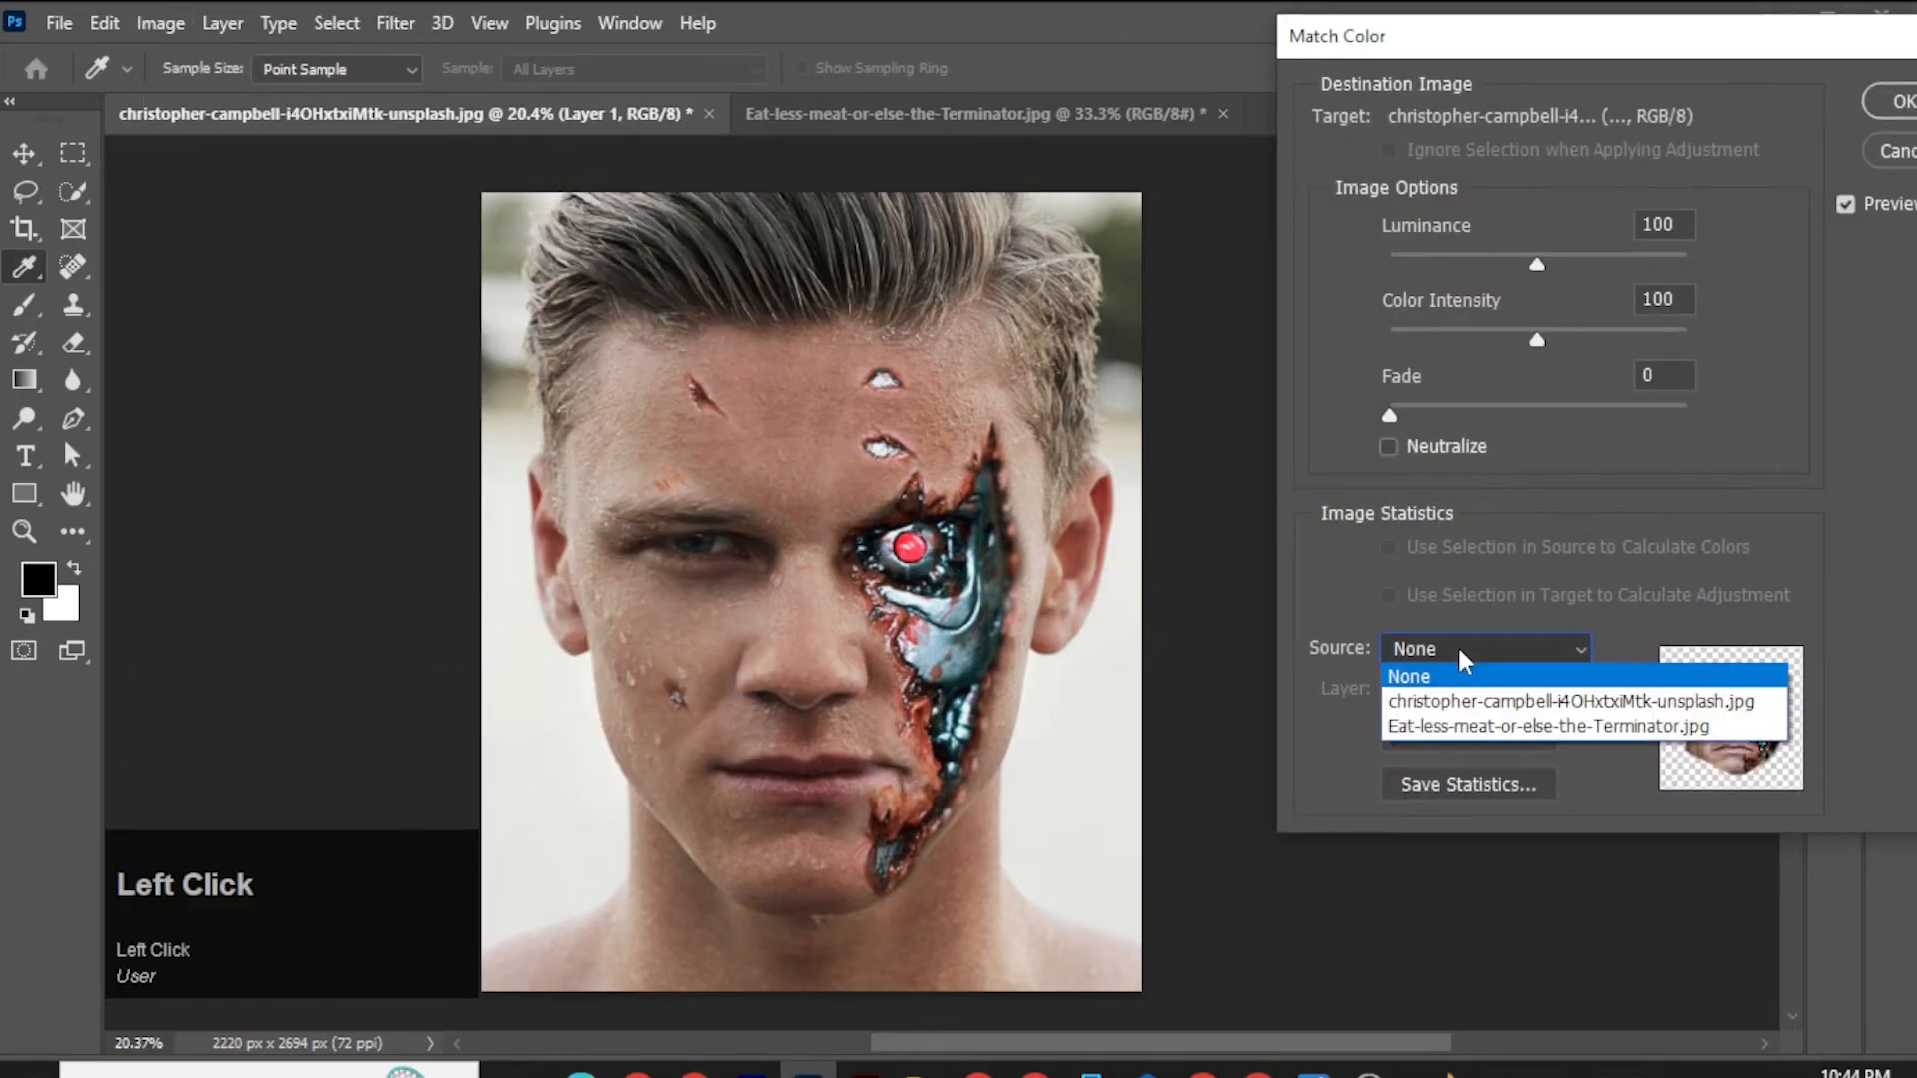
left_click(1484, 703)
left_click(1491, 701)
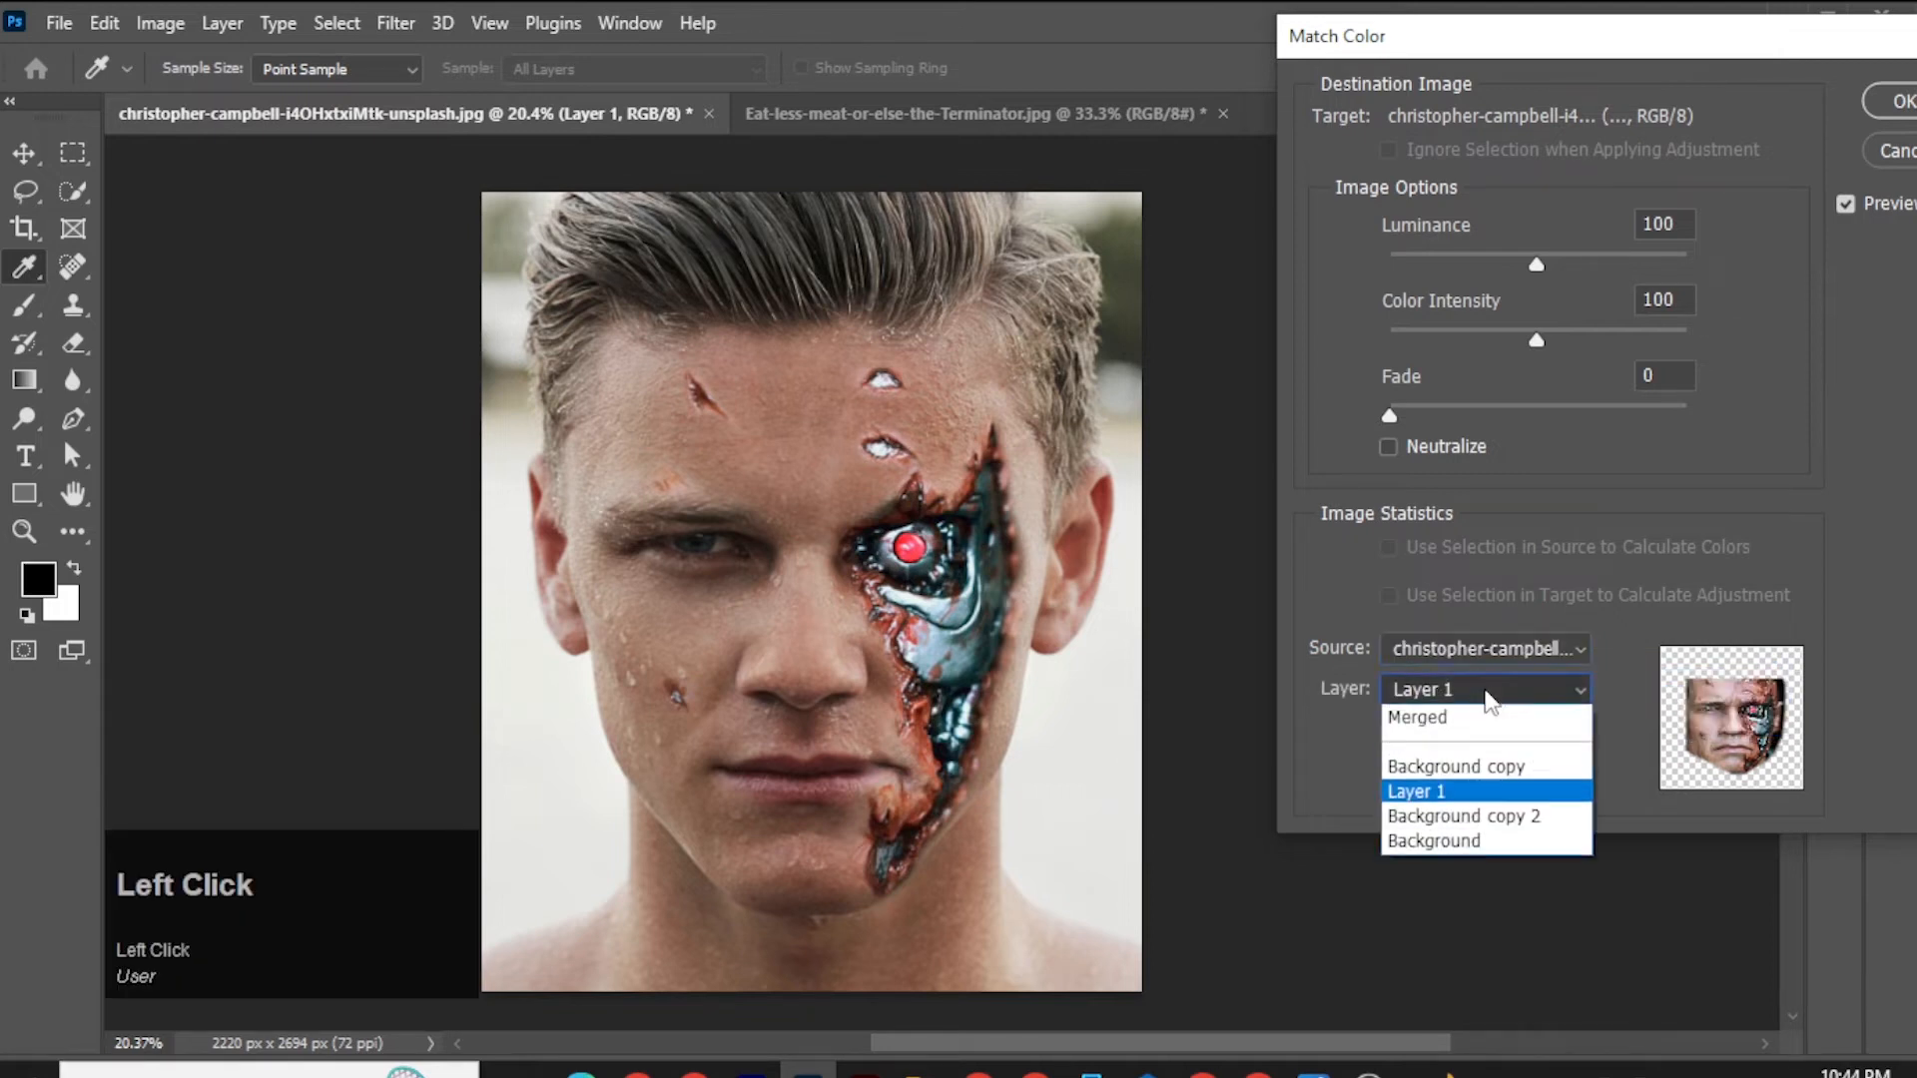
left_click(1497, 765)
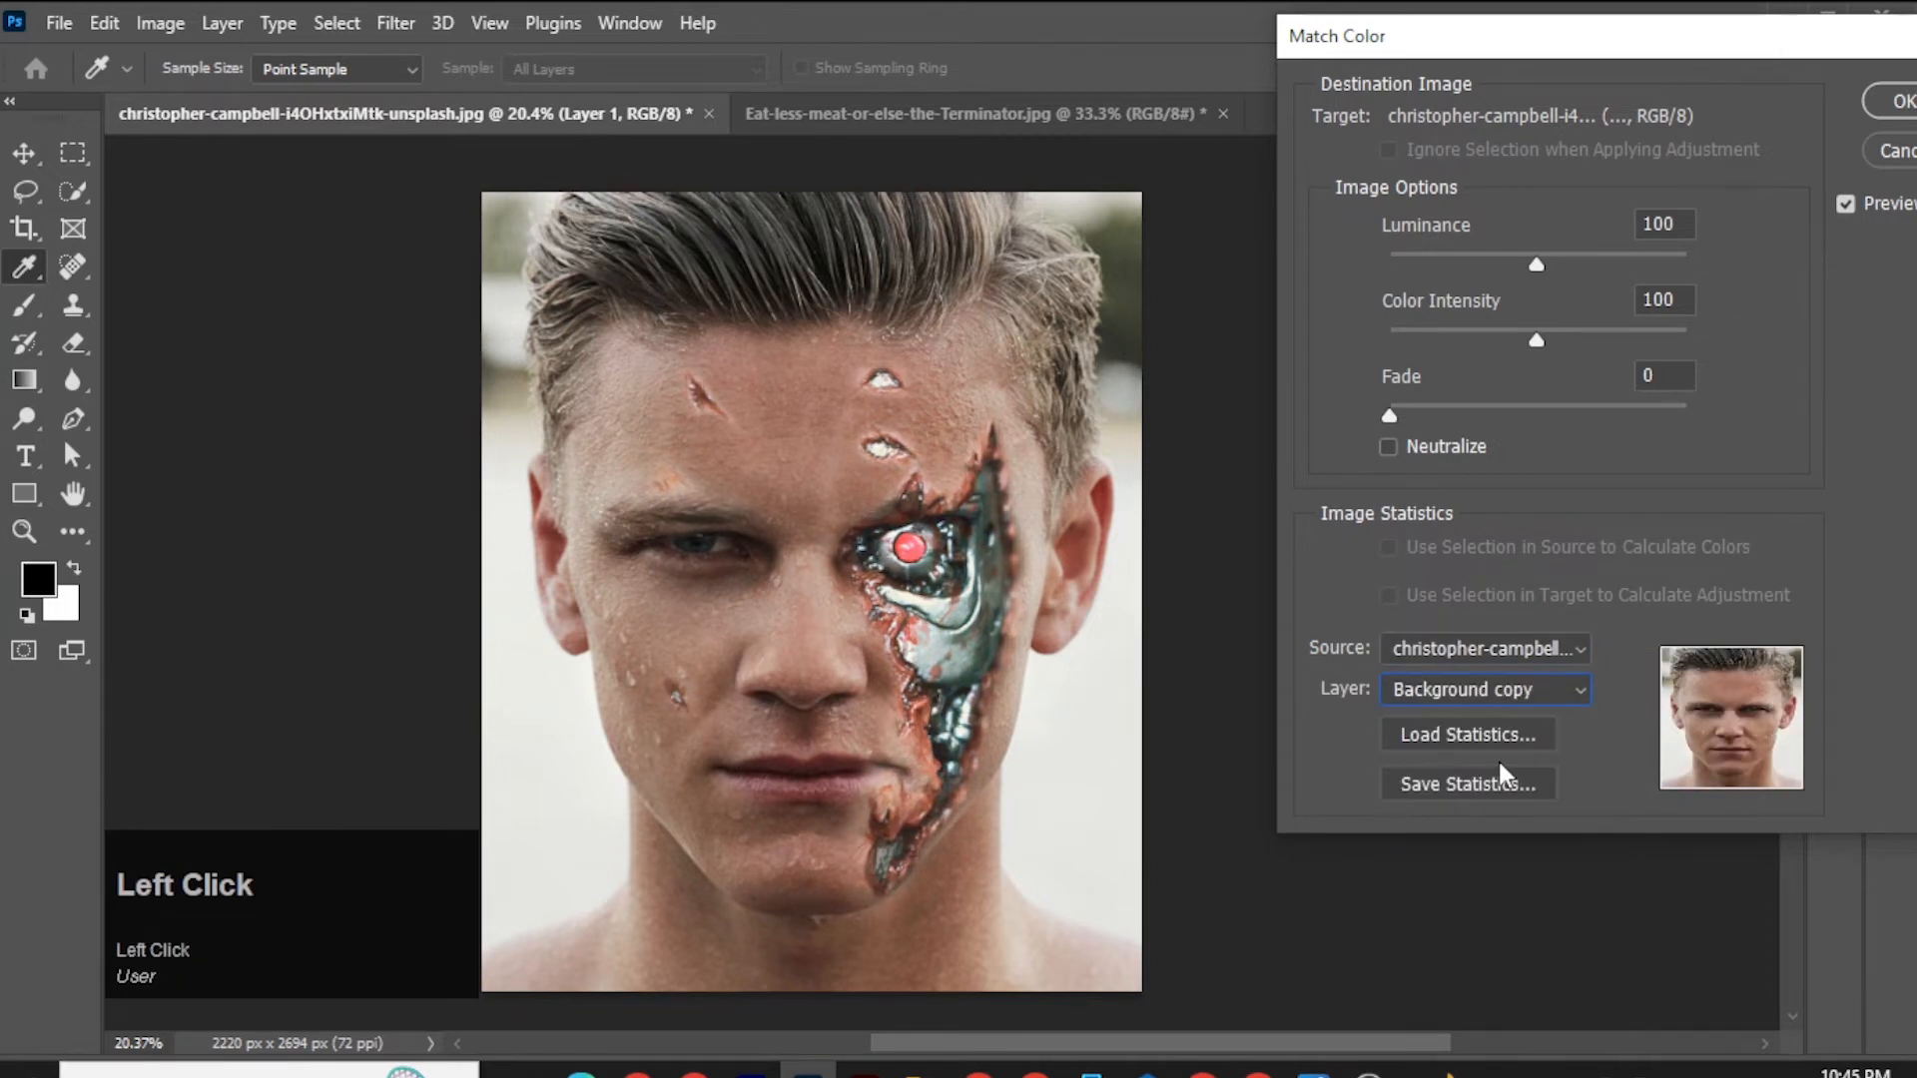
Set Match Color luminance to 118, color intensity to 131 and fade to 50, compare with the original, and apply the adjustment.
left_click_drag(1389, 413, 1497, 411)
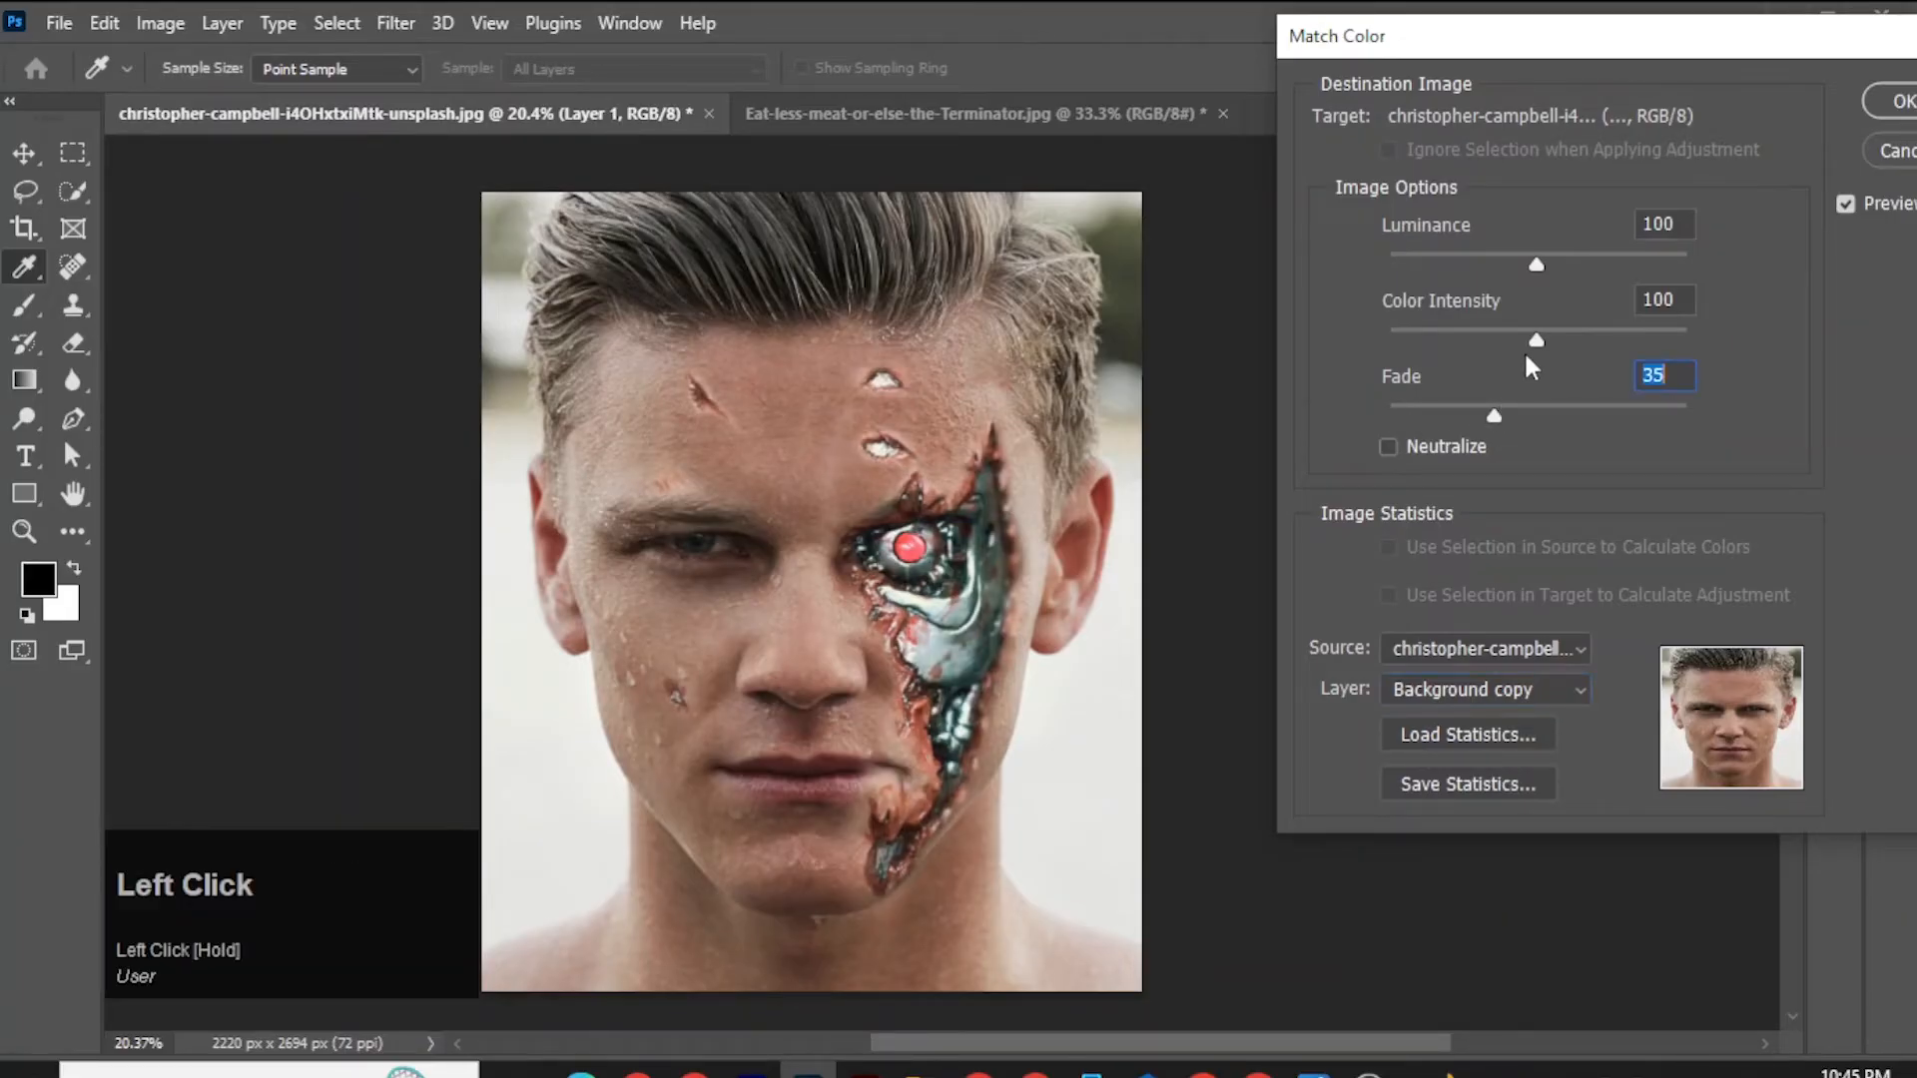
left_click_drag(1539, 332, 1584, 332)
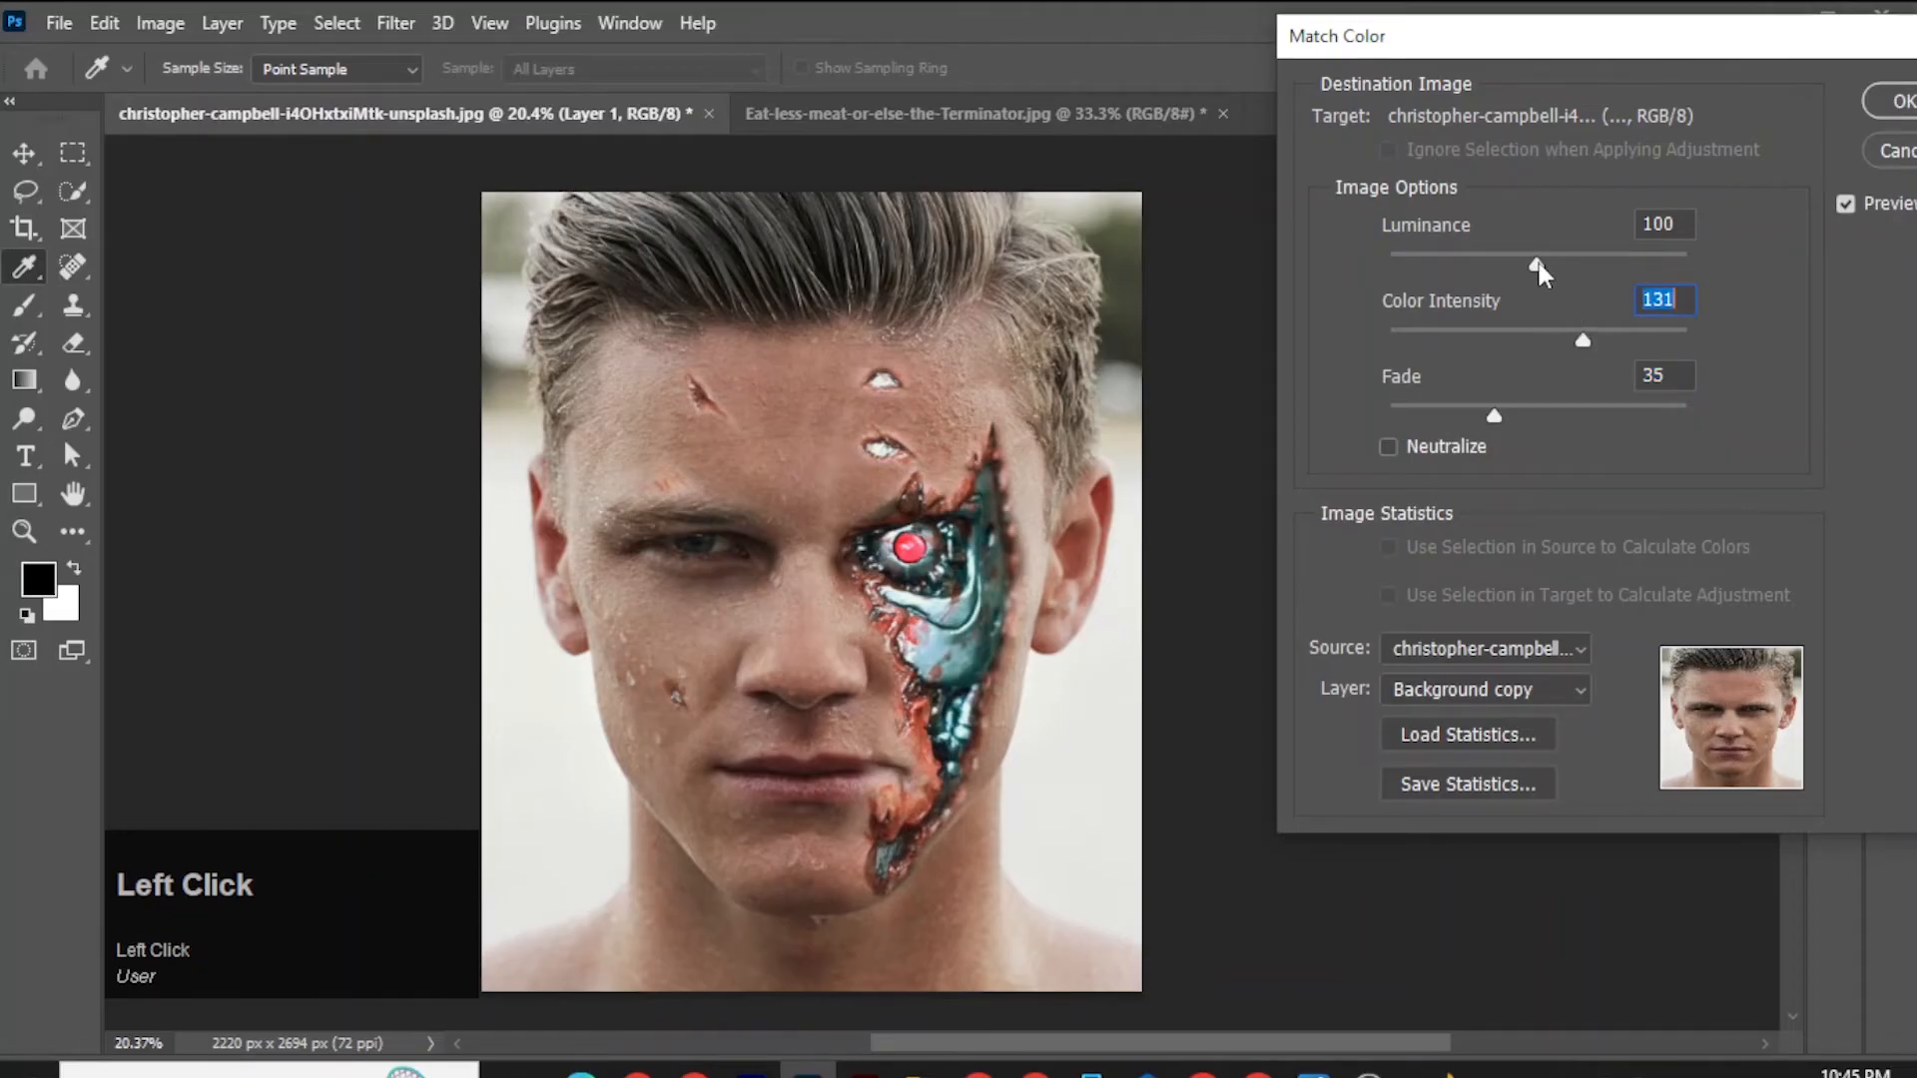
mouse_move(1538, 262)
left_mouse_down()
mouse_move(1628, 267)
mouse_move(1567, 270)
left_mouse_up()
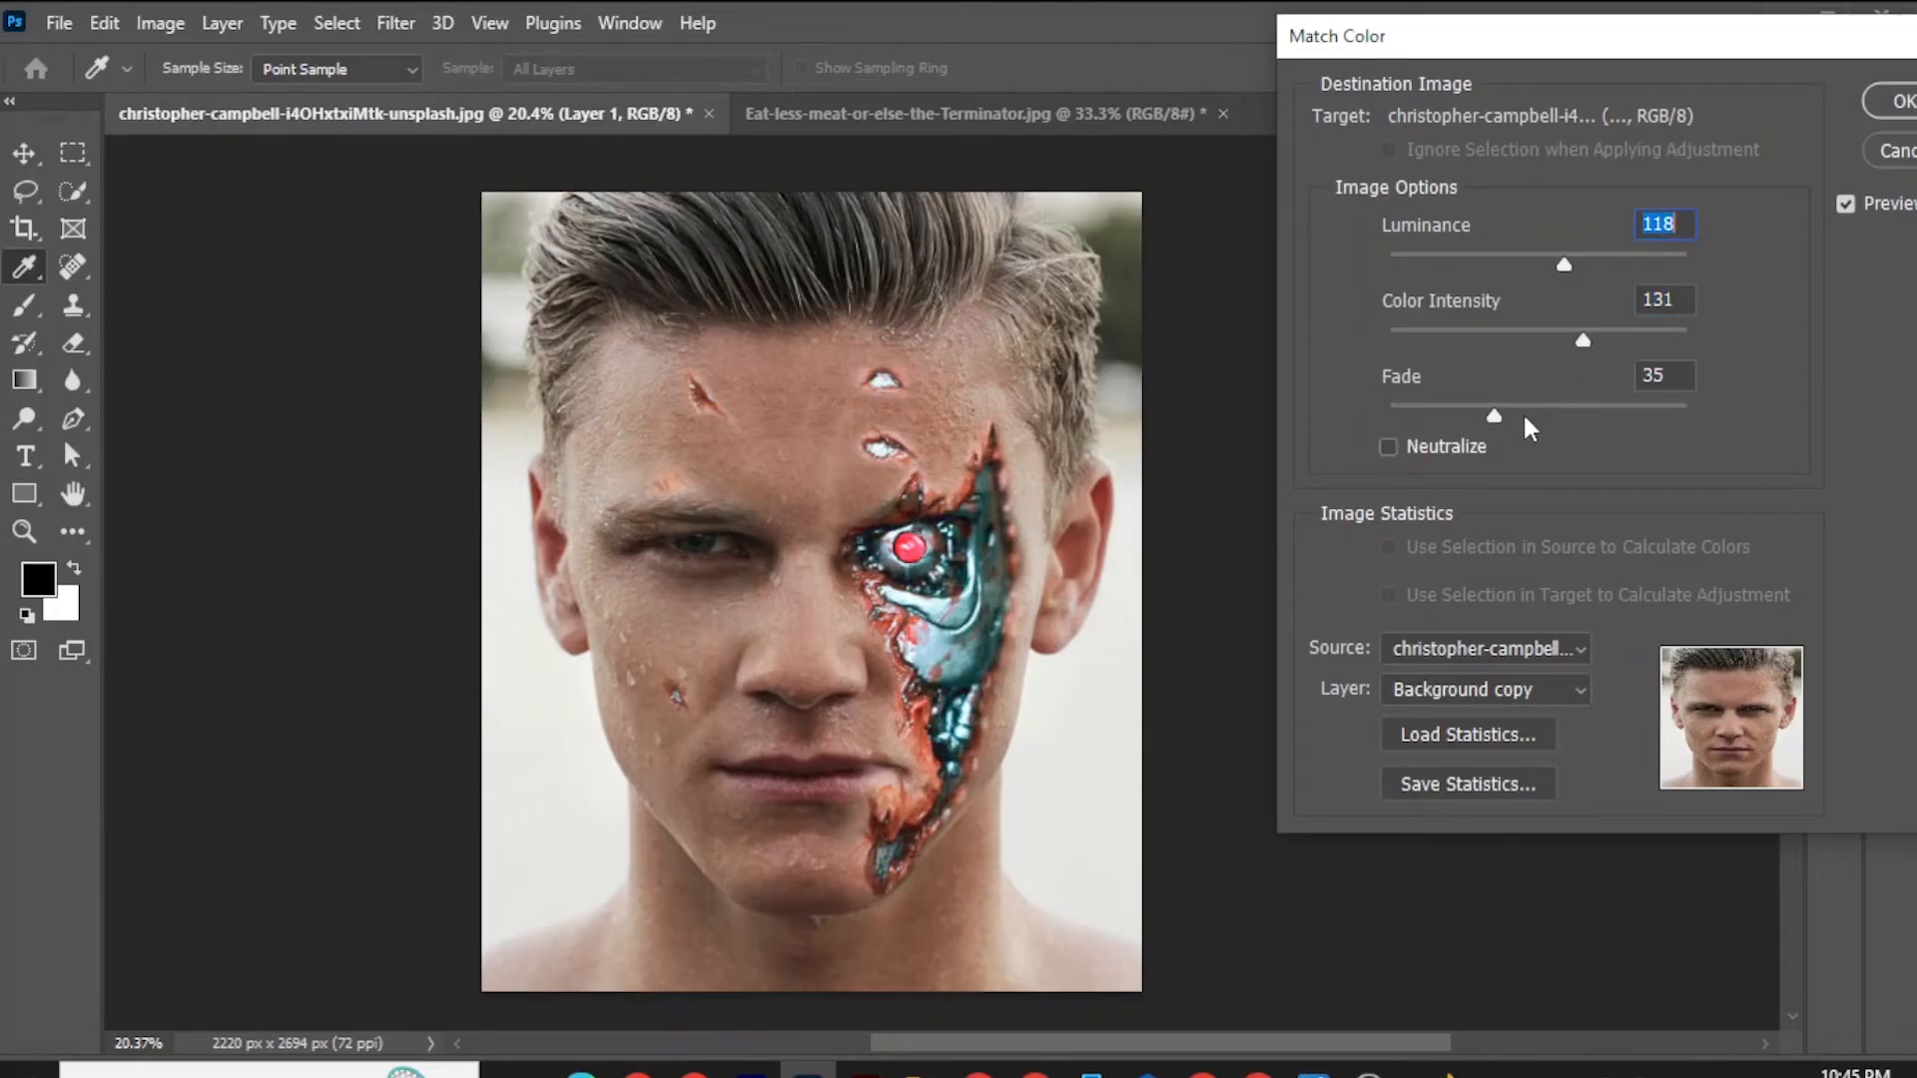
left_click_drag(1495, 418, 1539, 417)
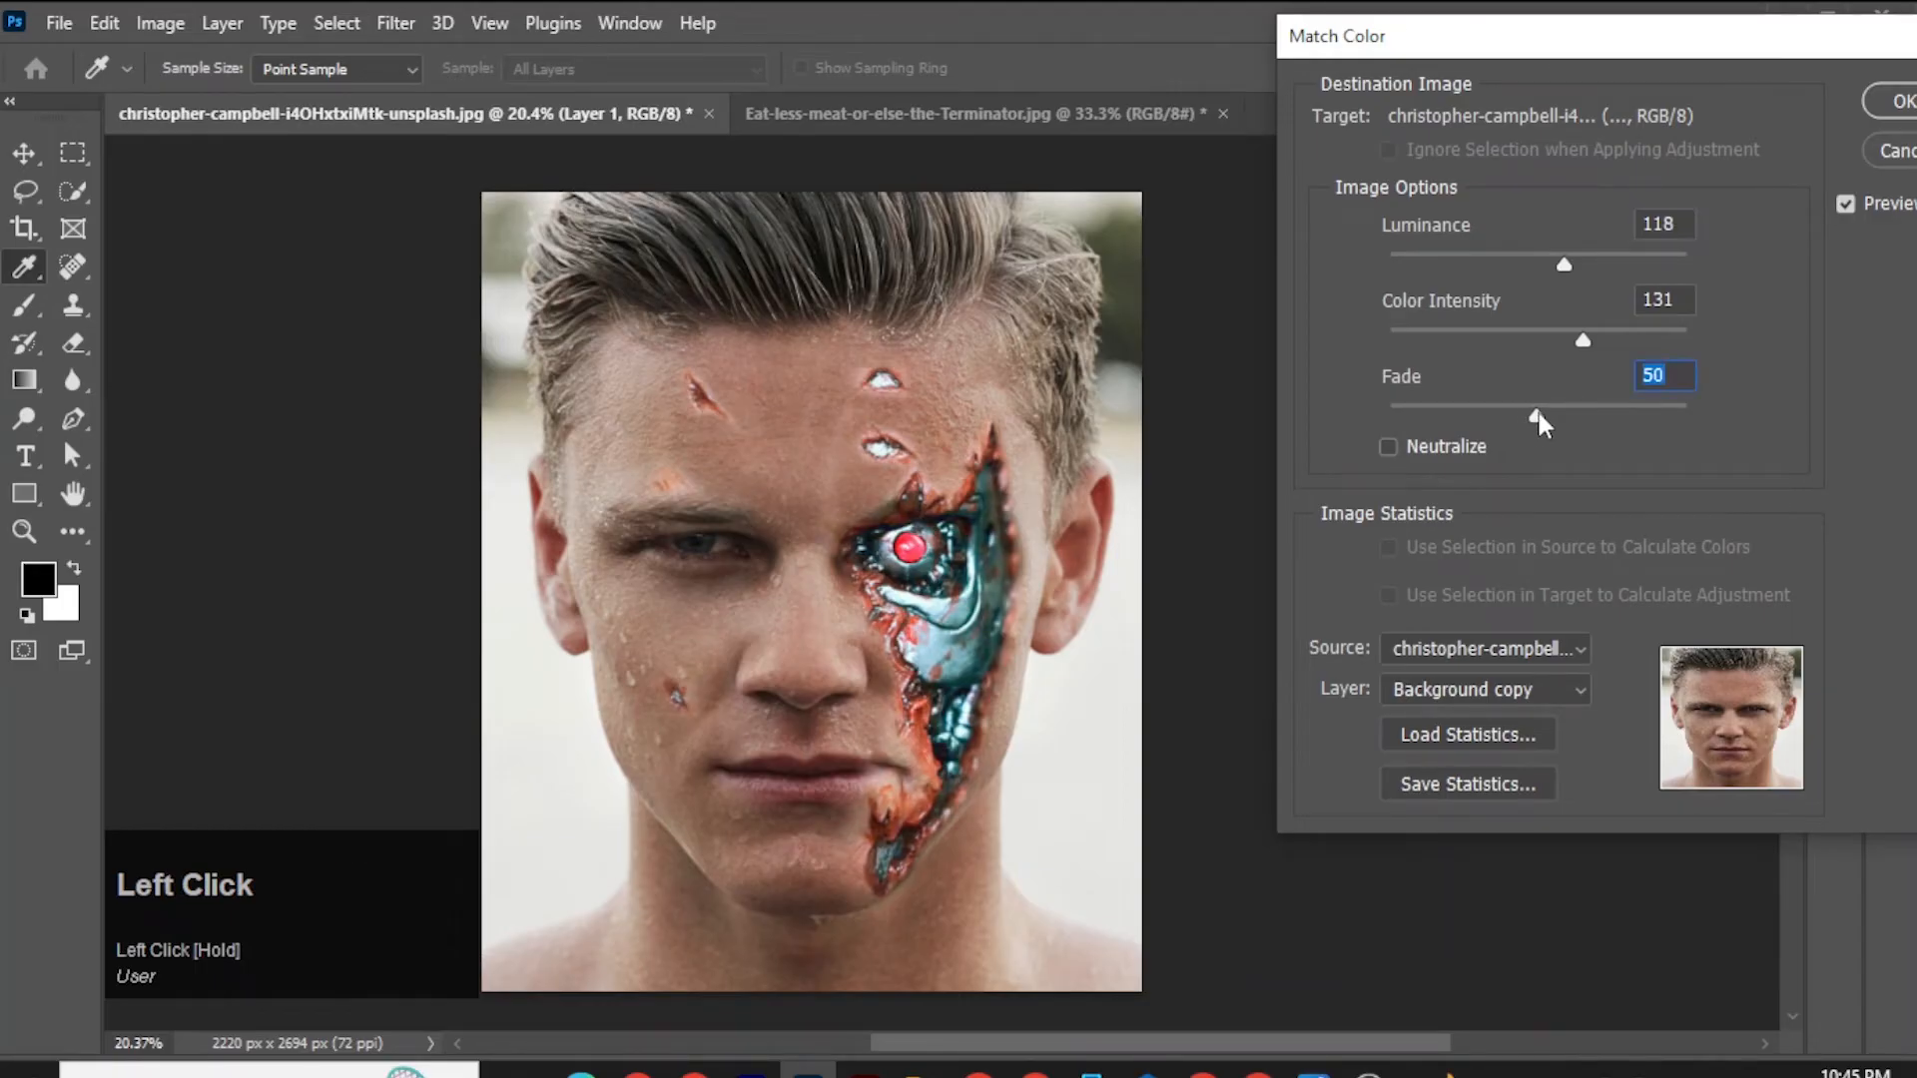
left_click(1849, 204)
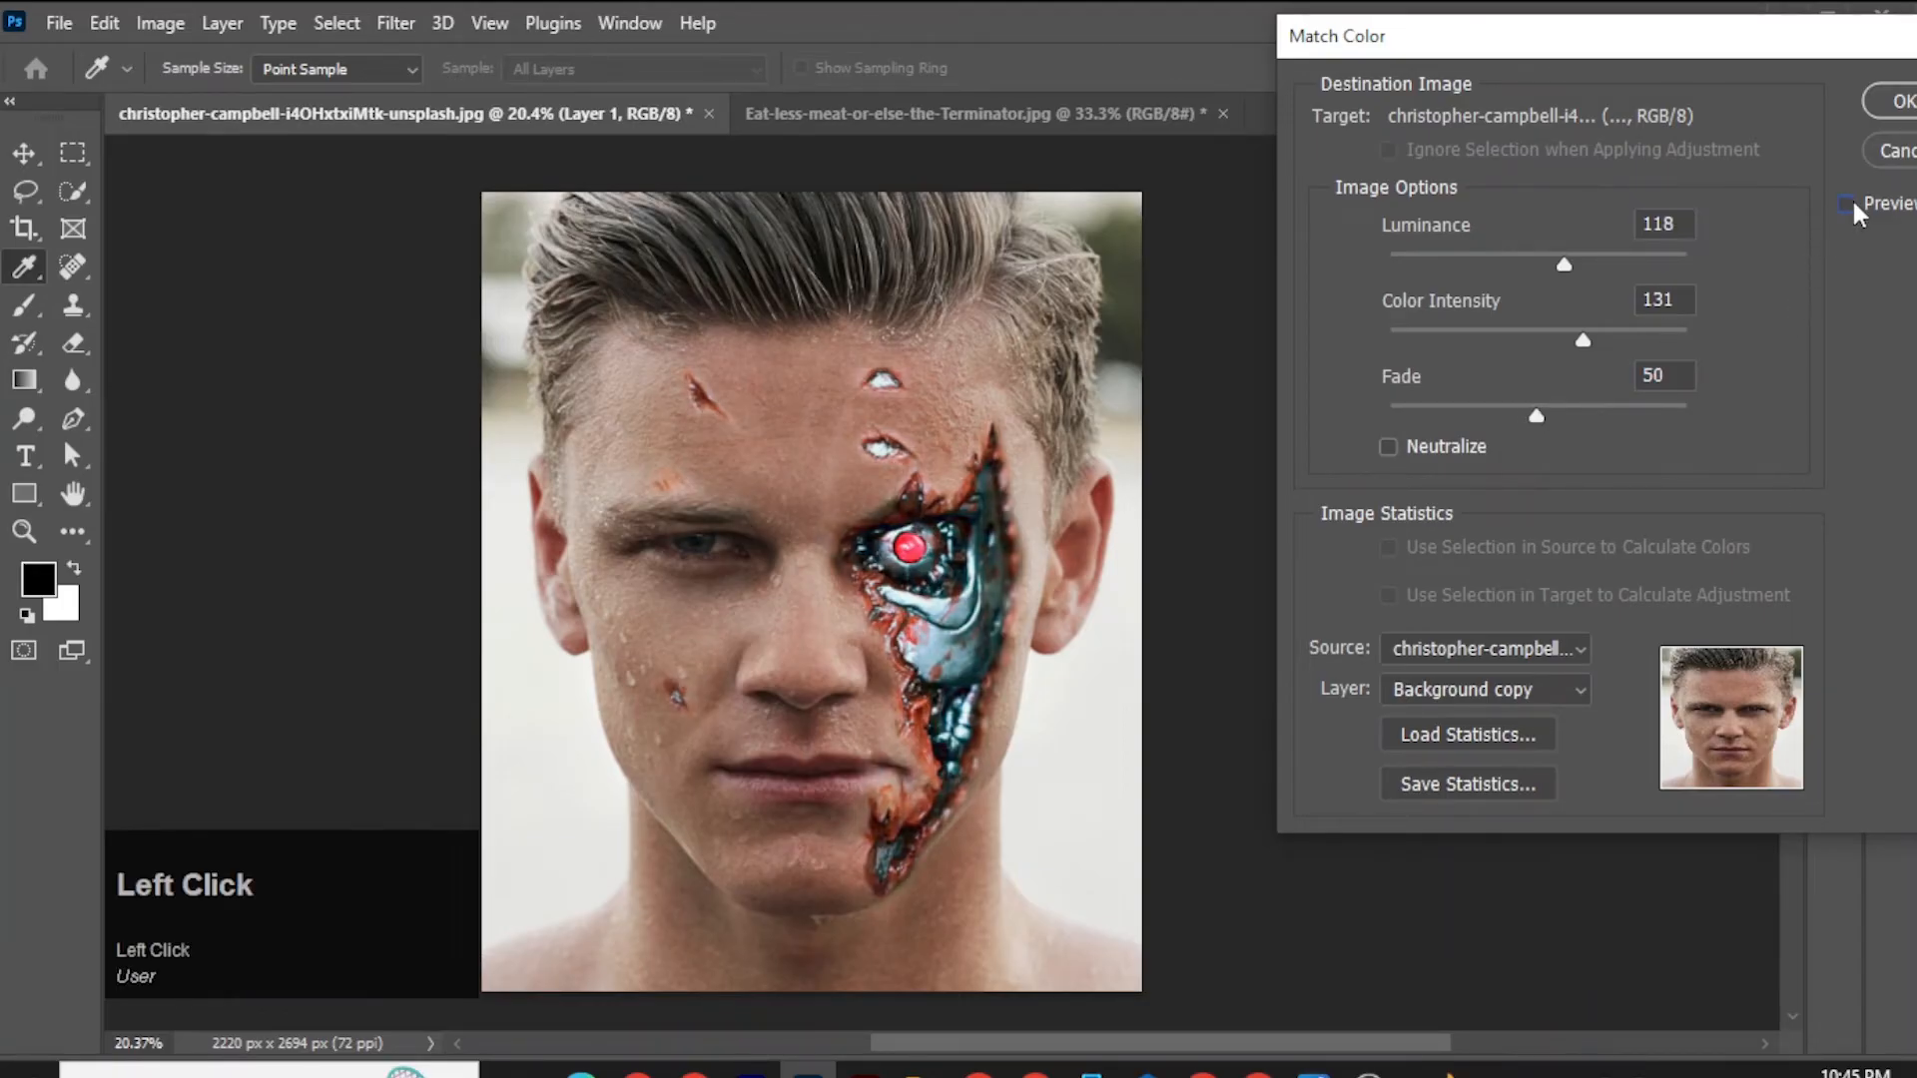
left_click_drag(1806, 52, 1757, 65)
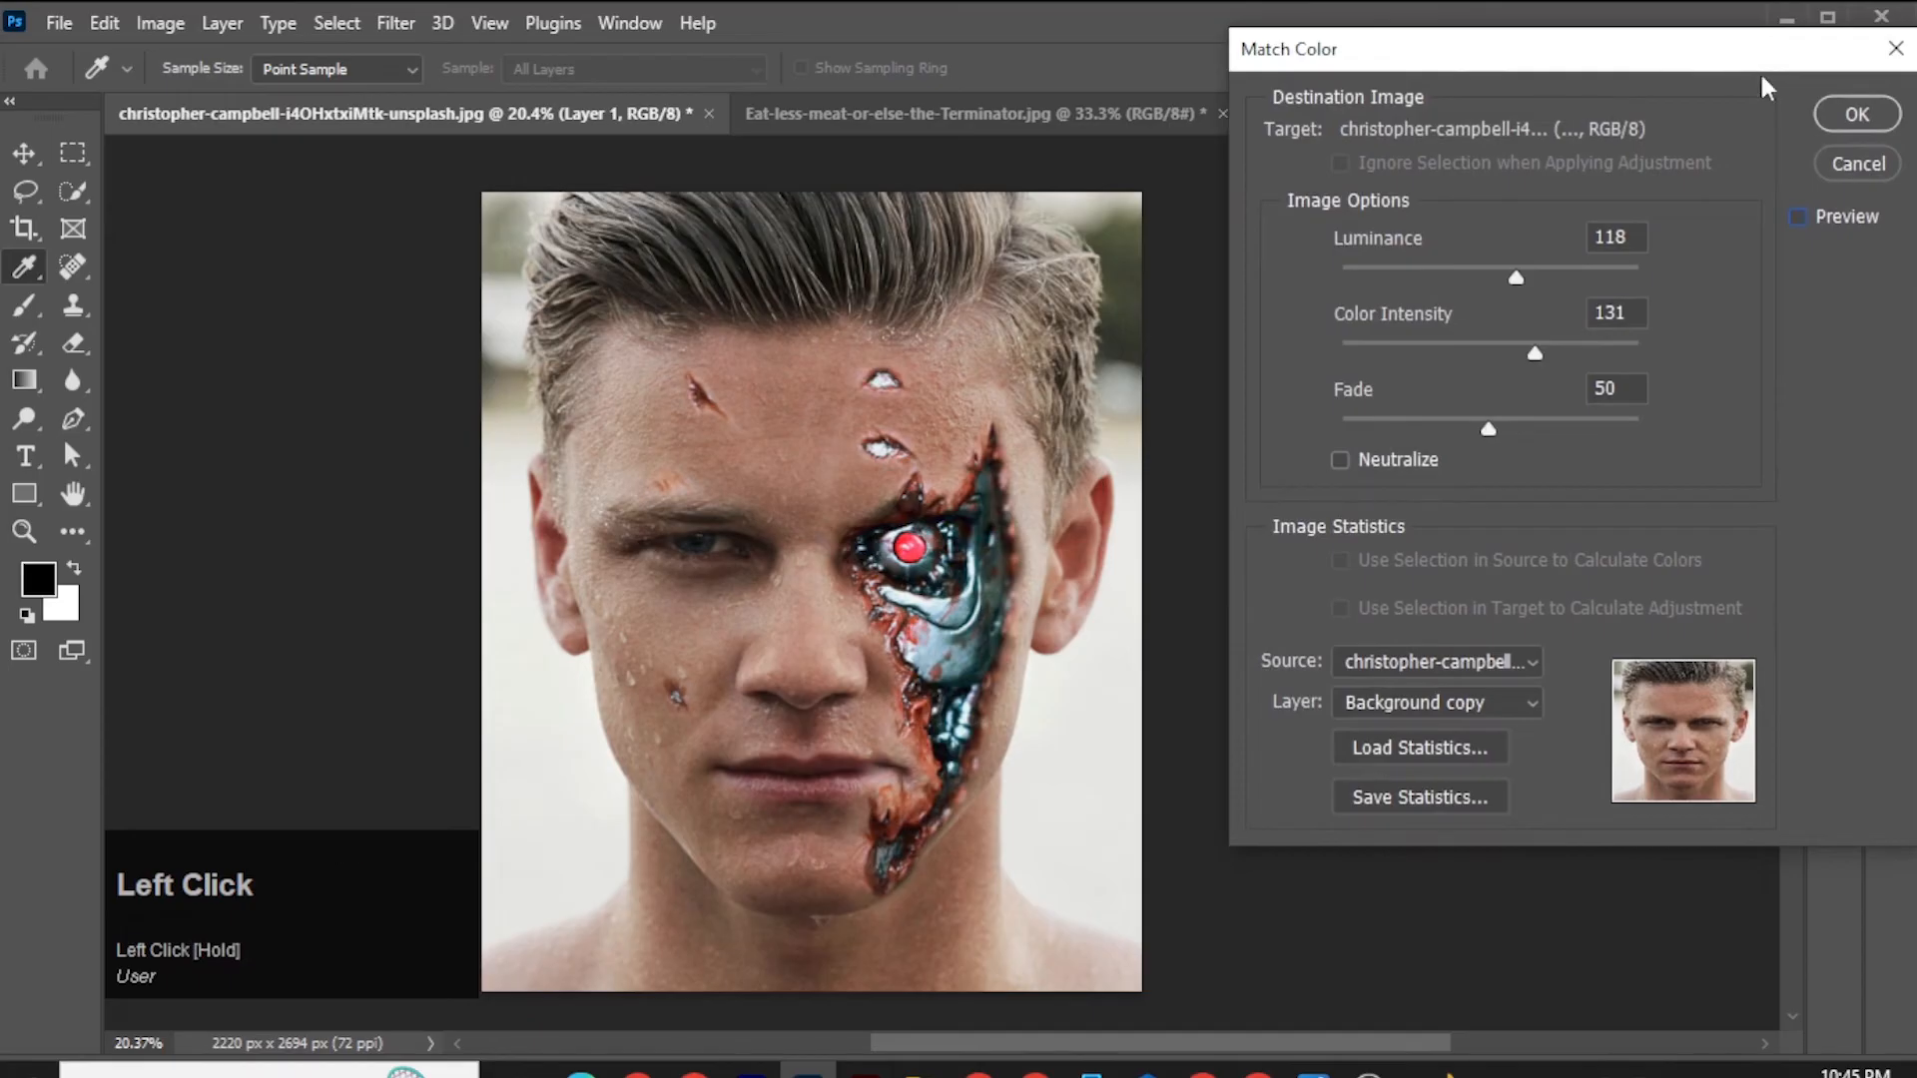
left_click(1809, 222)
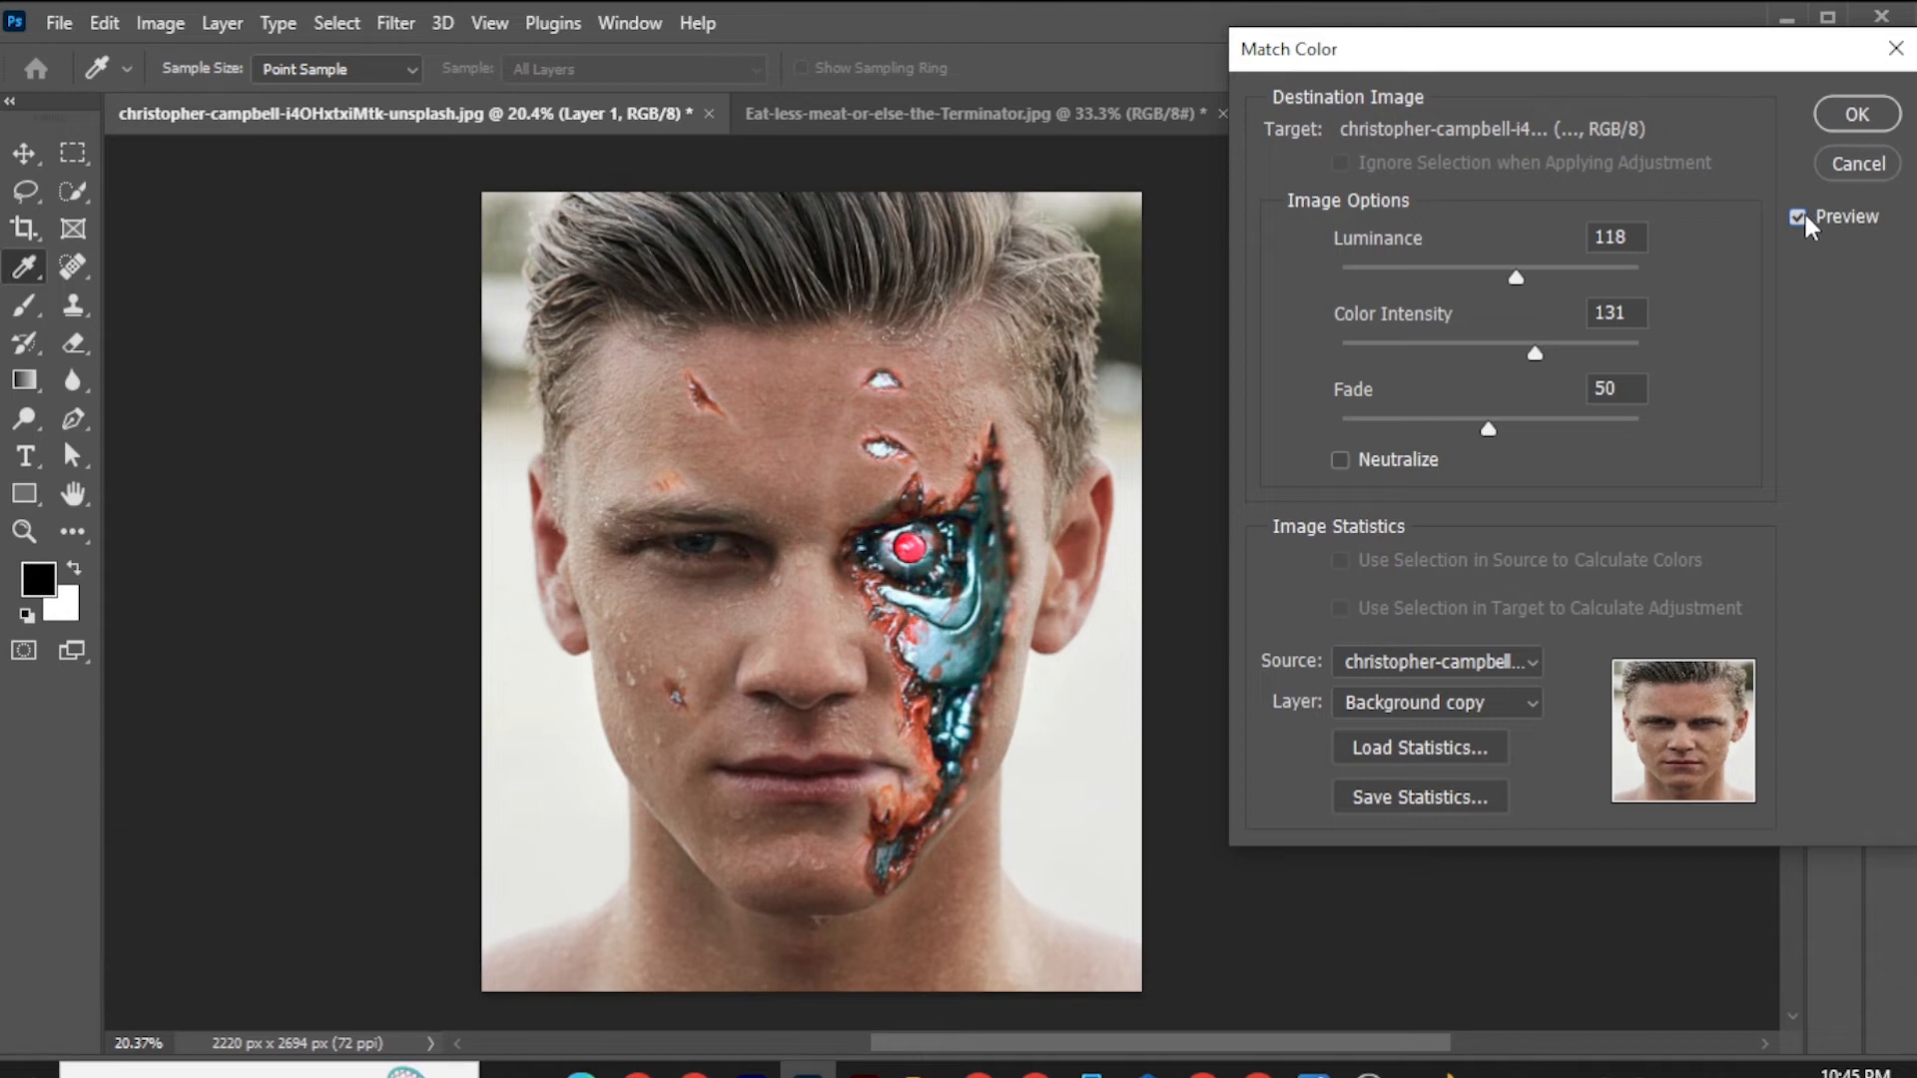
left_click(1855, 114)
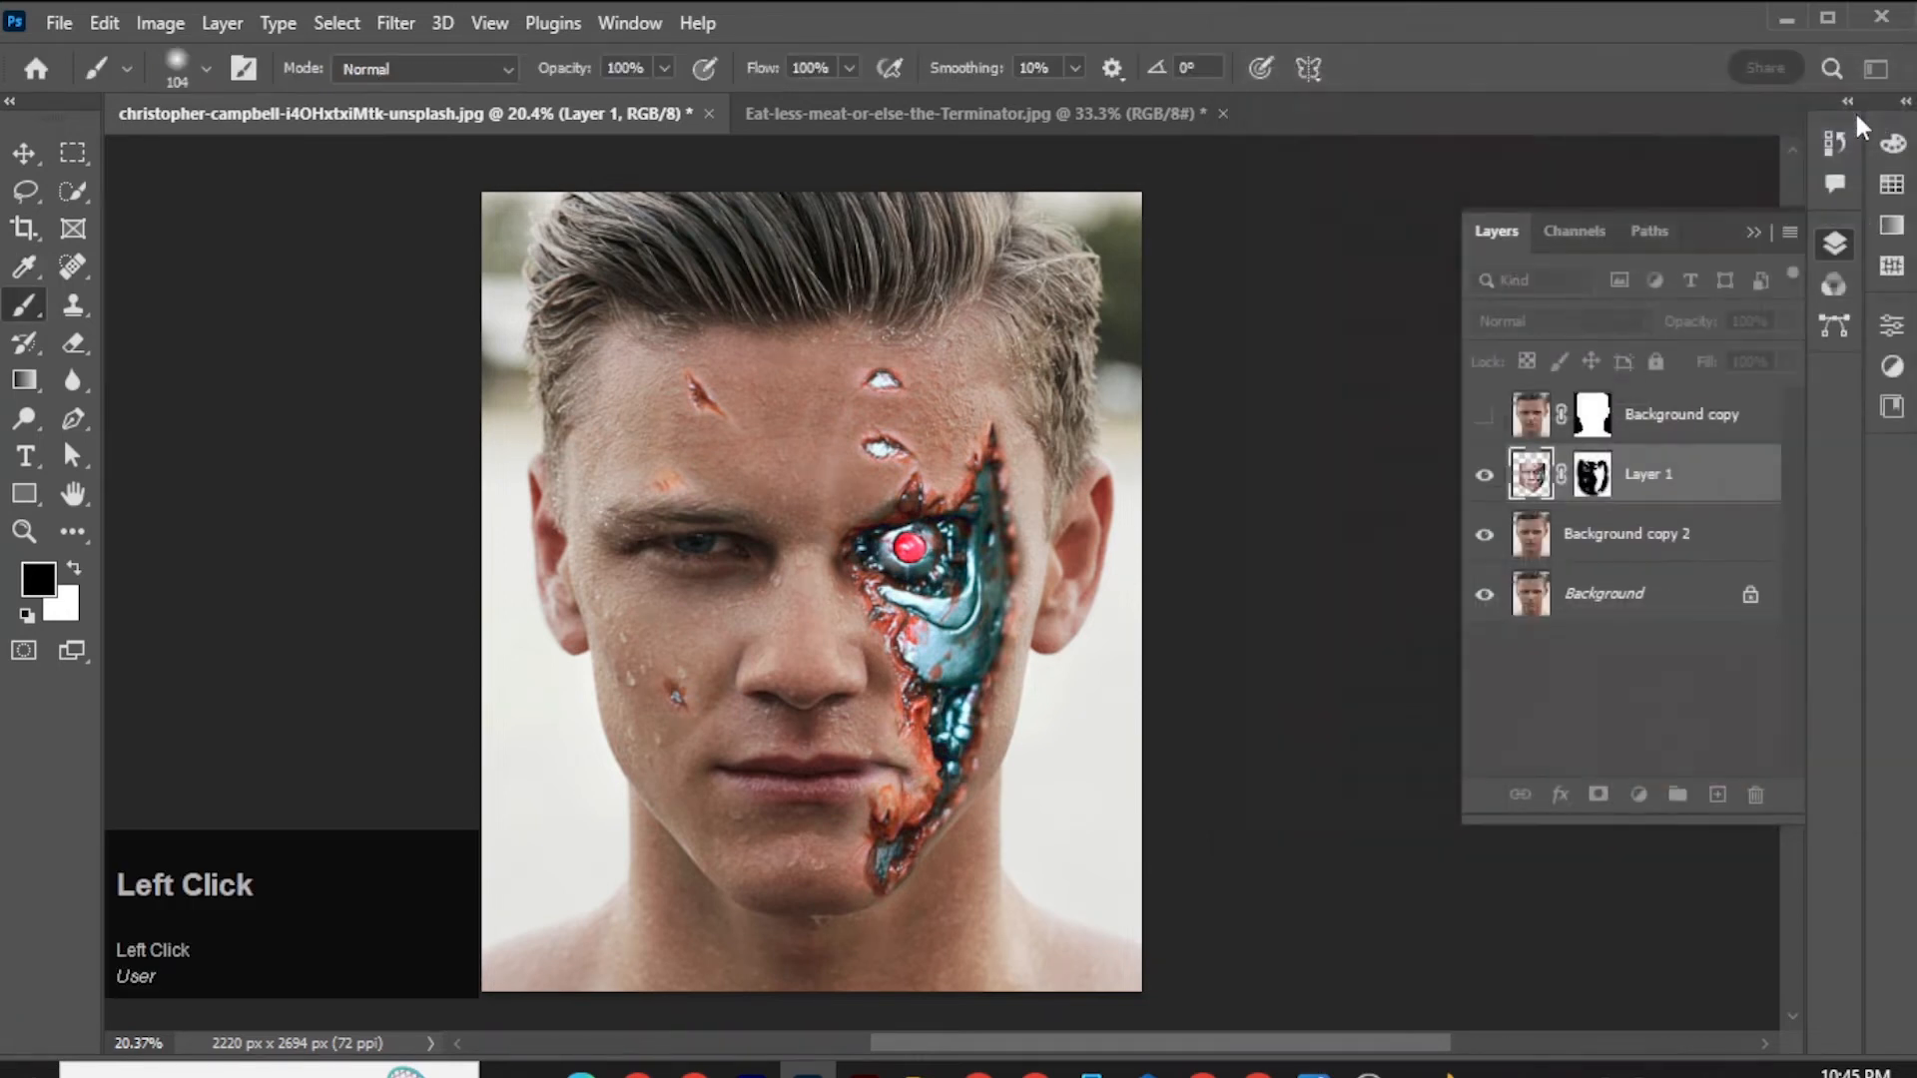
Clean up Layer 1's mask on the skin beside the mouth corner with a soft 125 px brush.
key("alt")
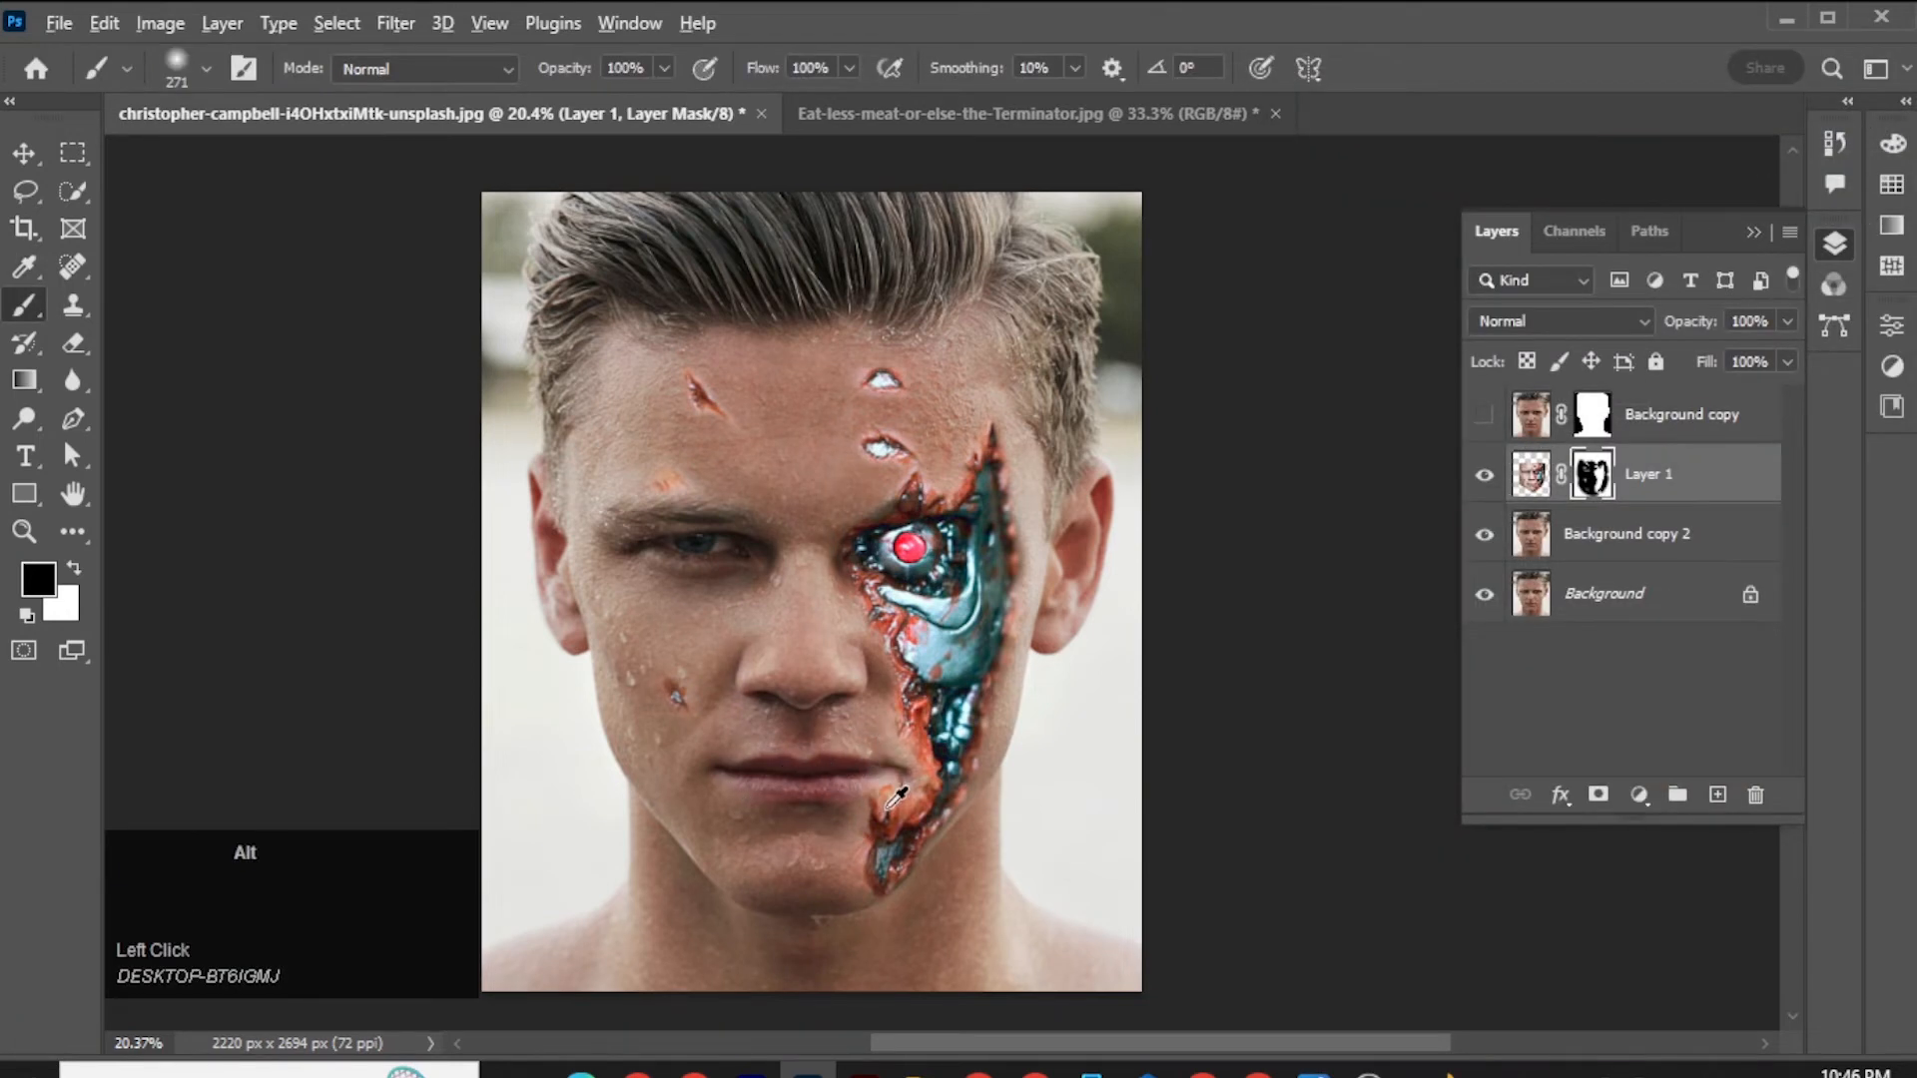
scroll(902, 764, "up", 2)
right_click(863, 777, "alt")
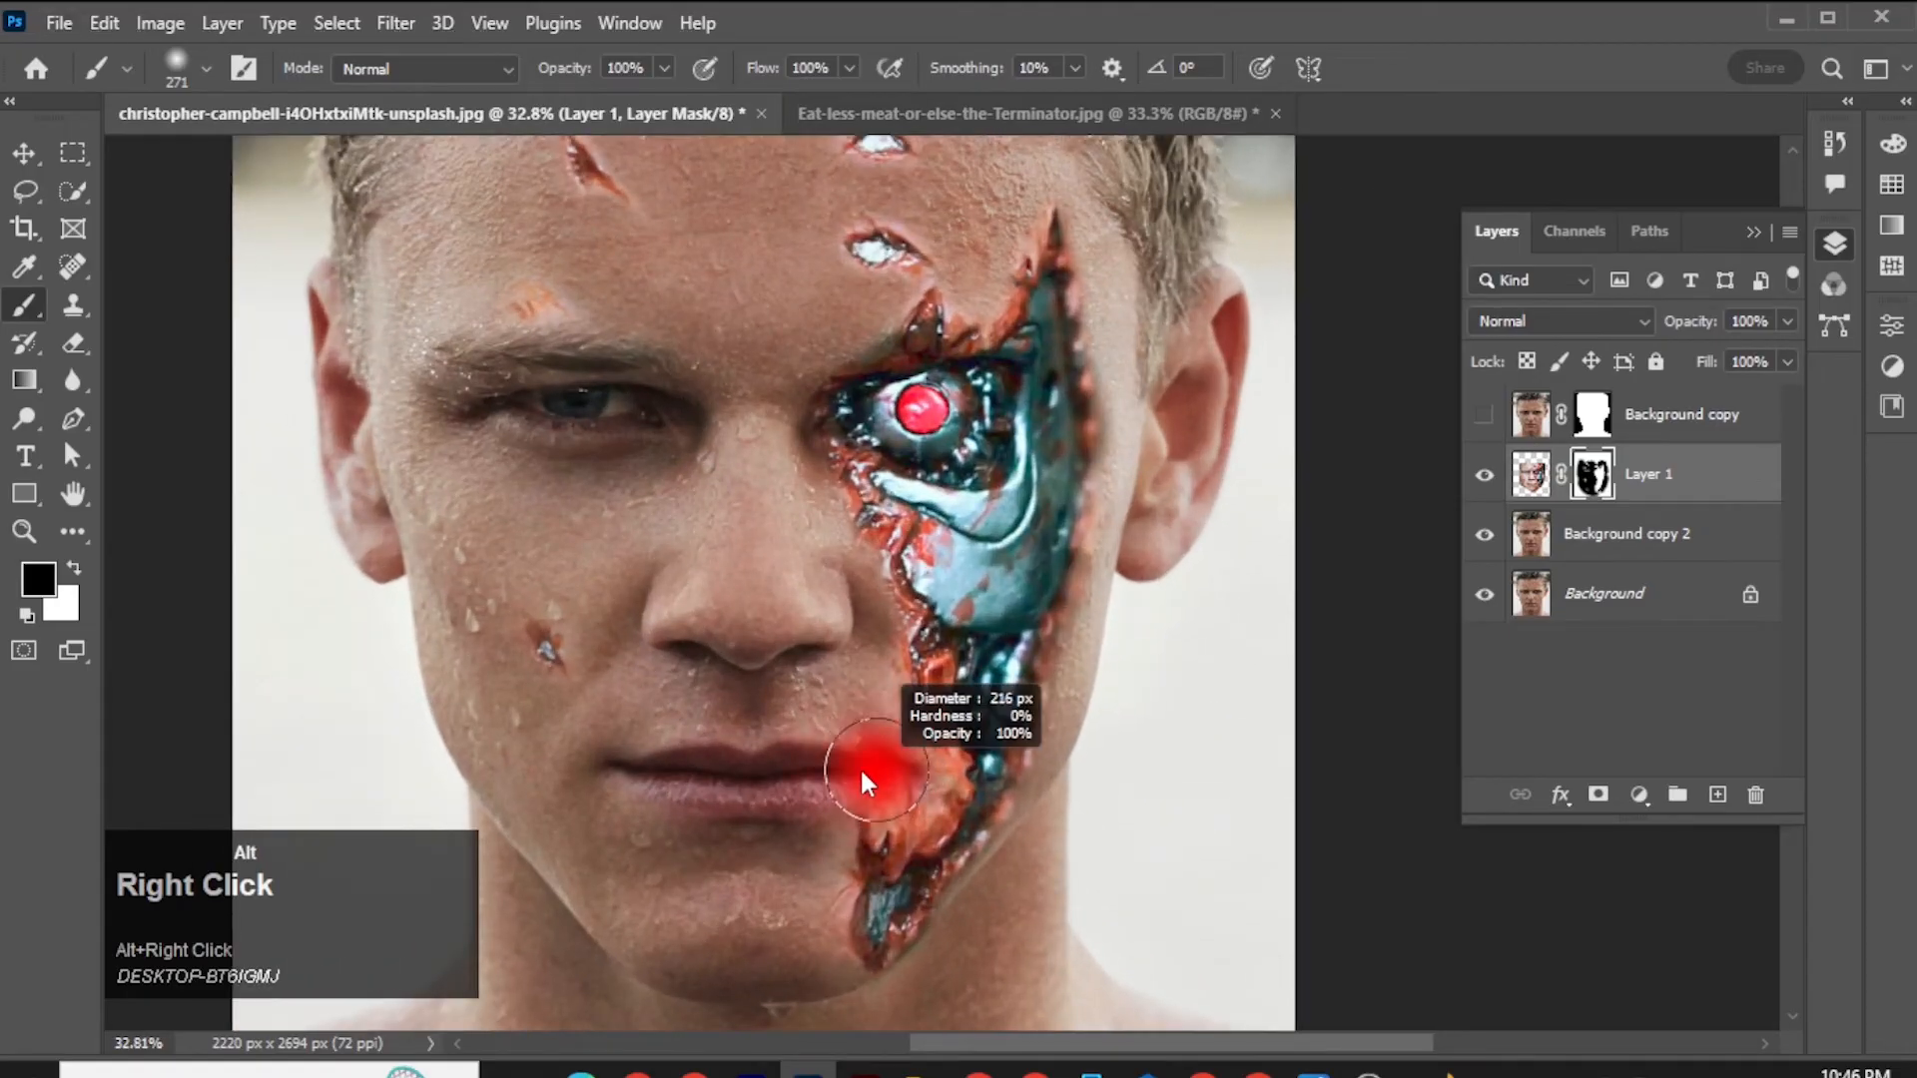
mouse_move(872, 764)
left_mouse_down()
mouse_move(903, 765)
mouse_move(876, 731)
left_mouse_up()
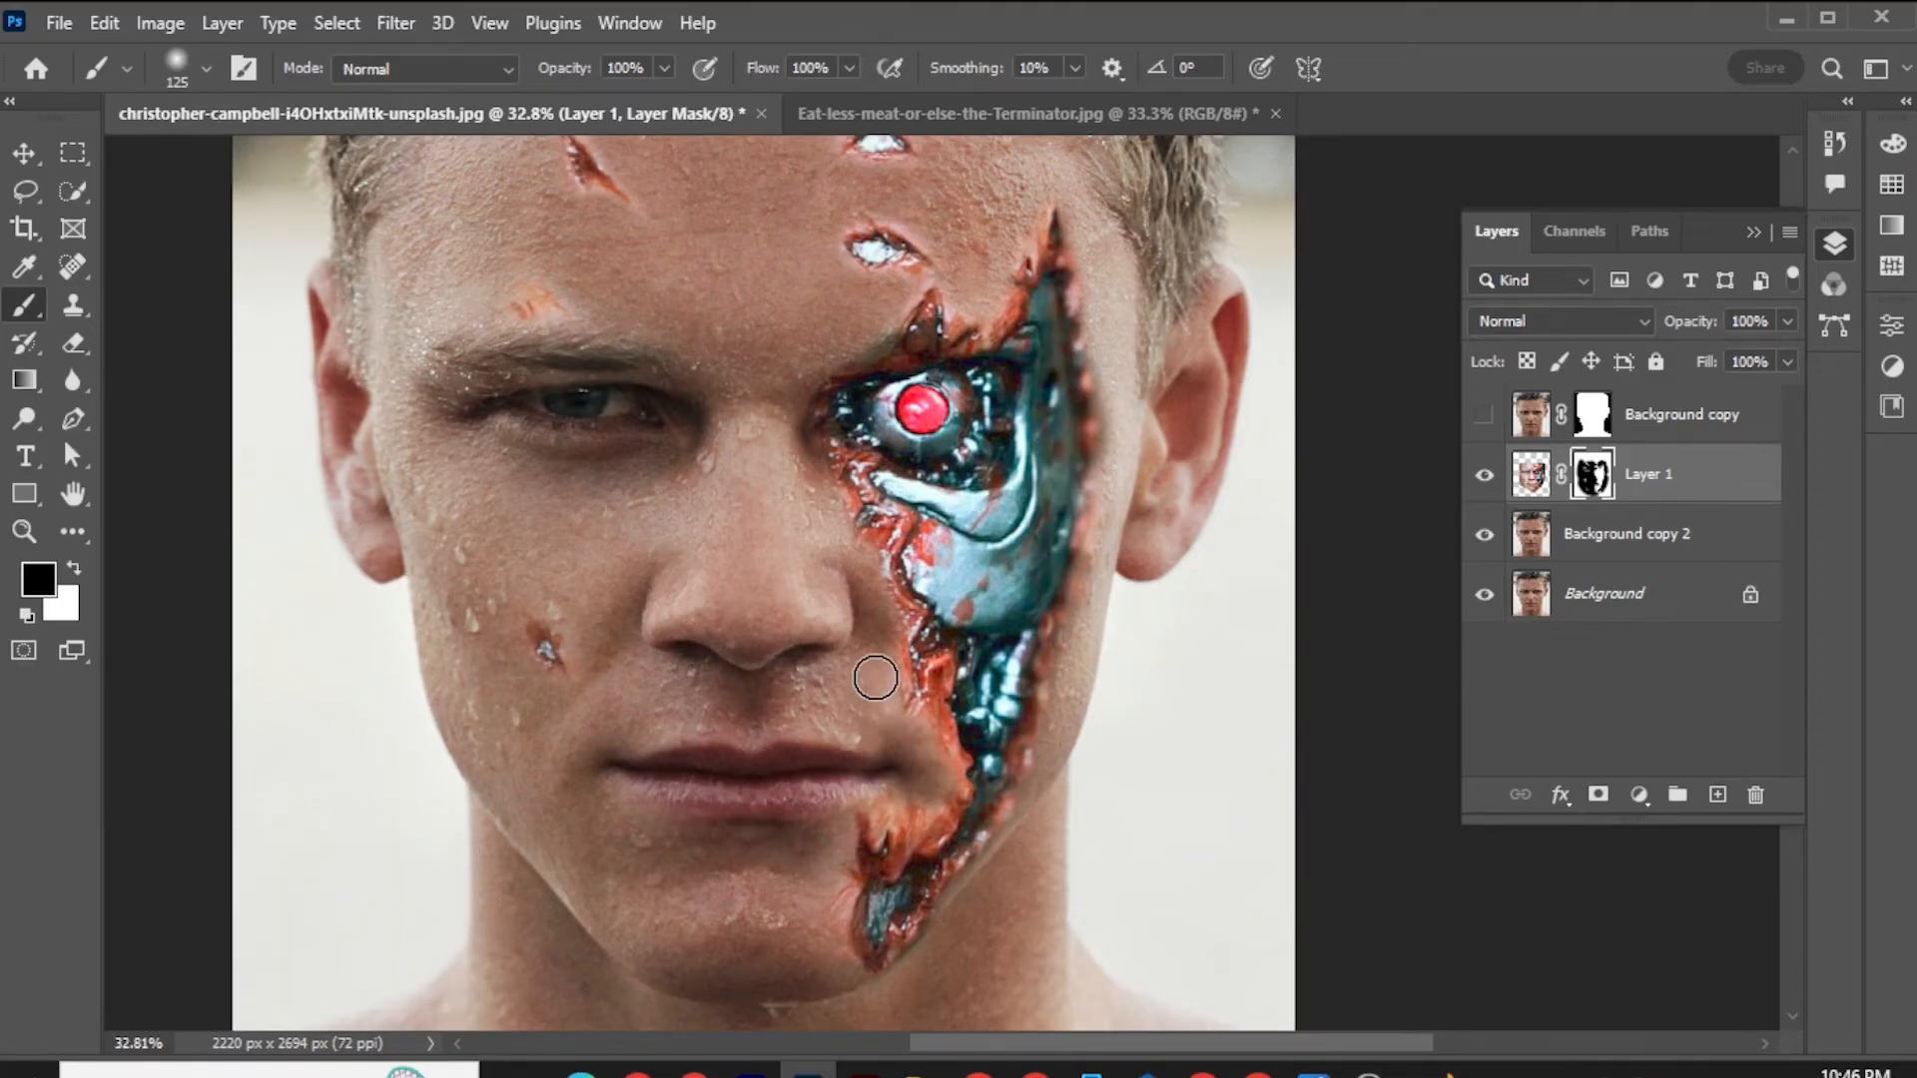
left_click(870, 721)
scroll(782, 748, "down", 5, "alt")
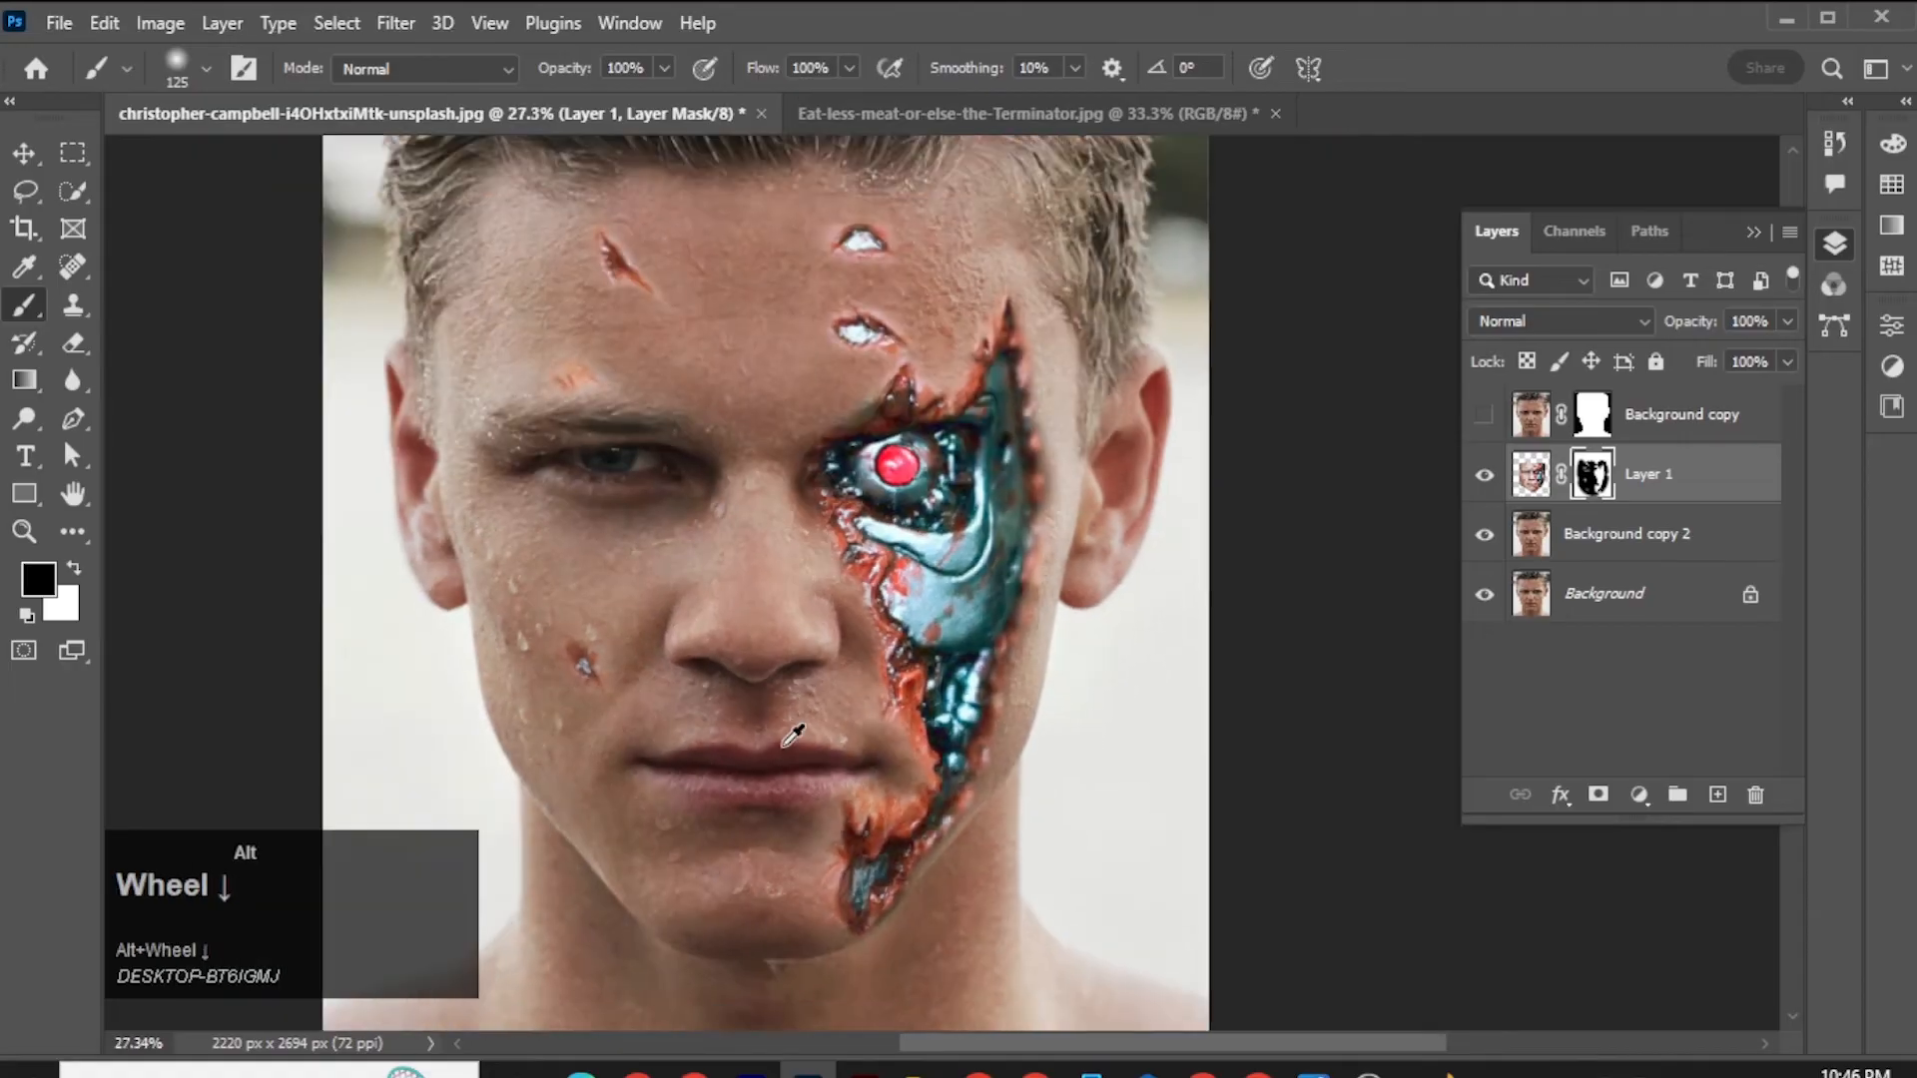
scroll(781, 748, "up", 1)
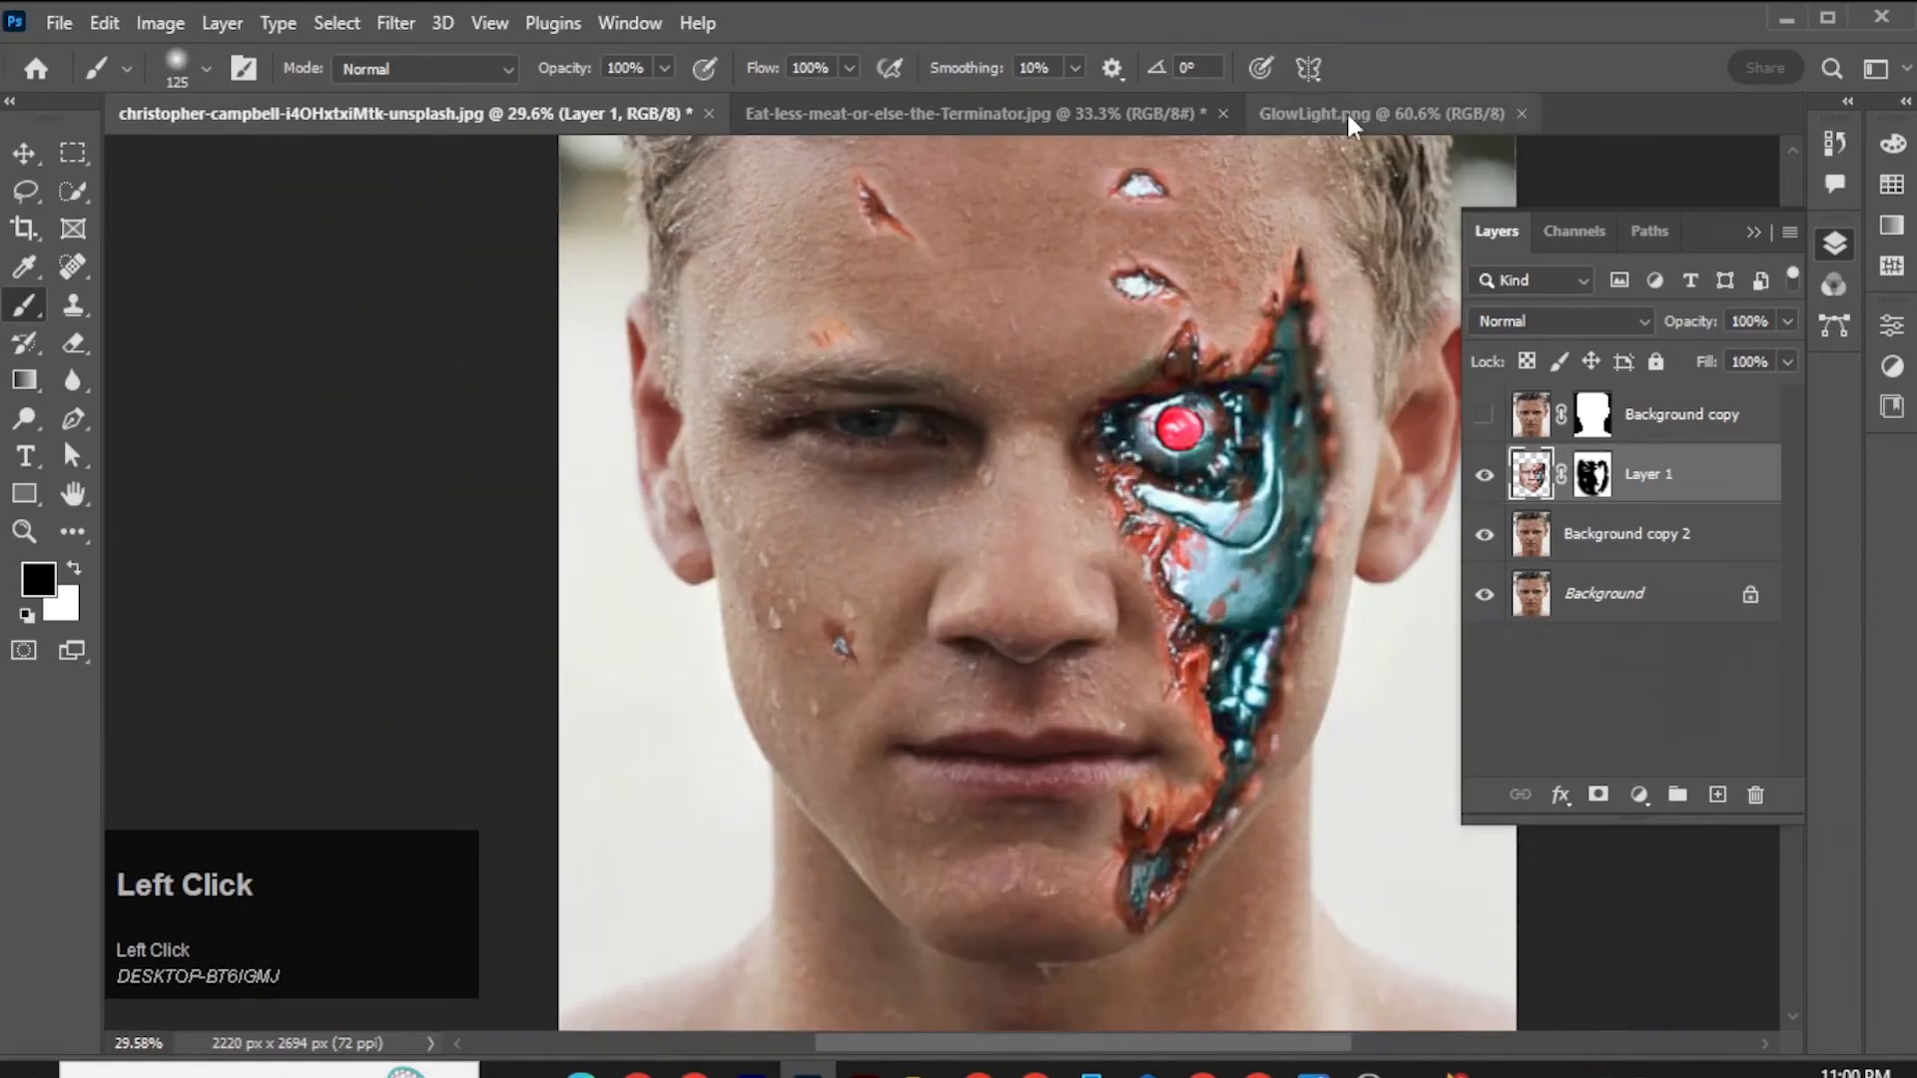
Copy the entire GlowLight.png image and paste it into the portrait document as a new layer above Layer 1.
left_click(1346, 110)
key("ctrl+a")
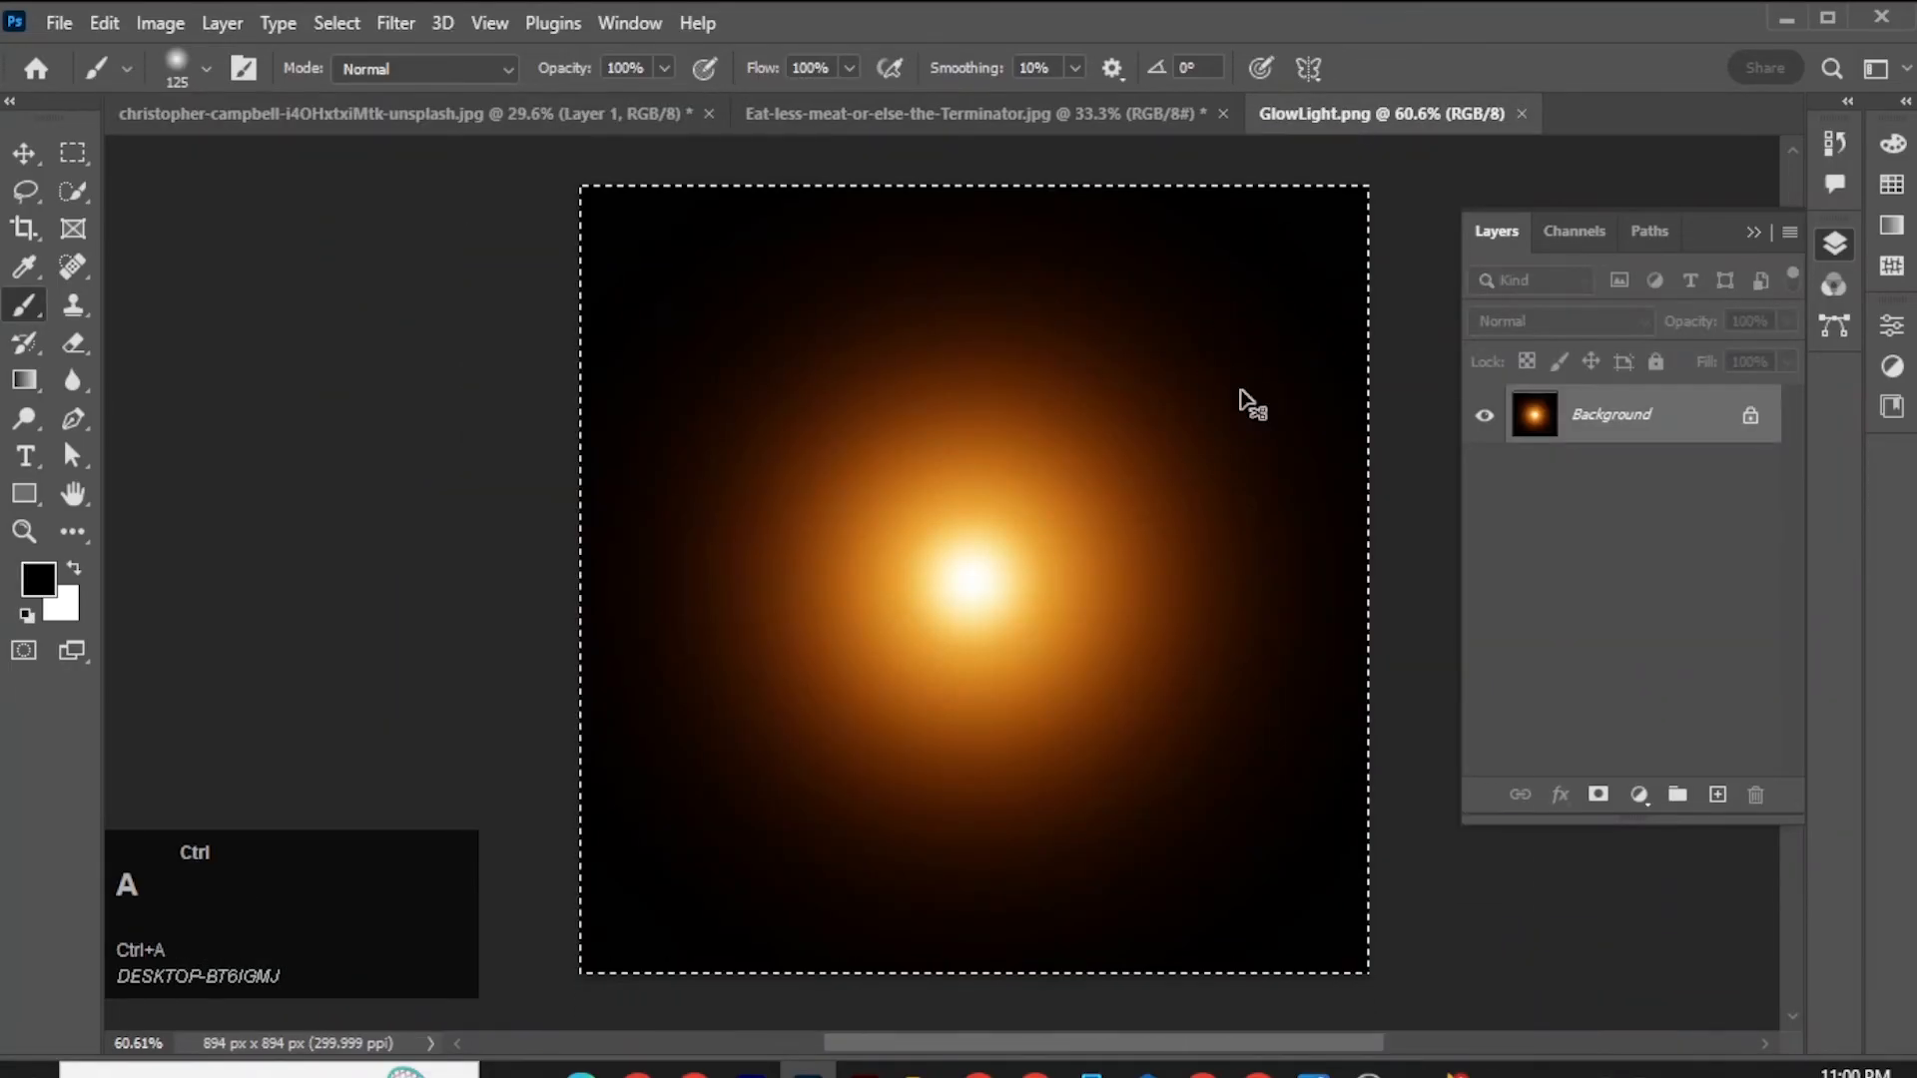
key("ctrl+c")
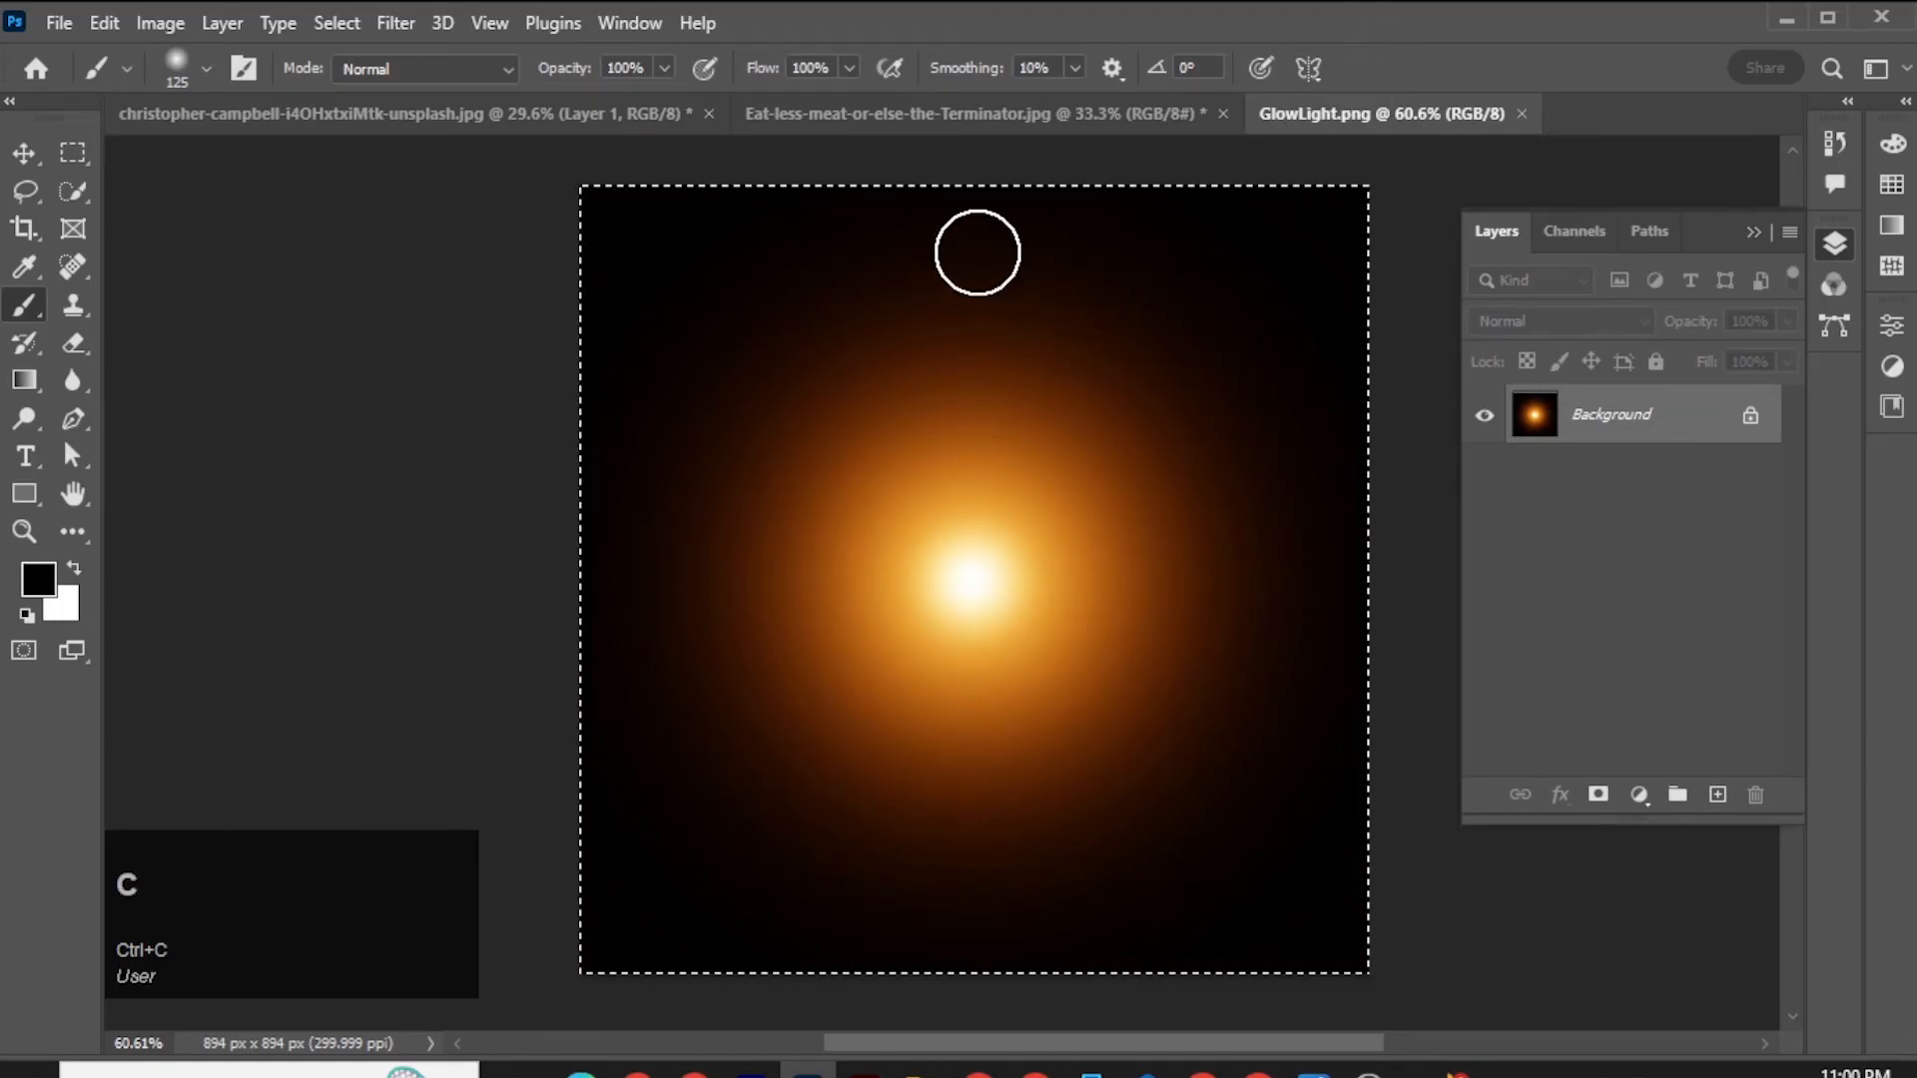
left_click(609, 108)
key("ctrl+v")
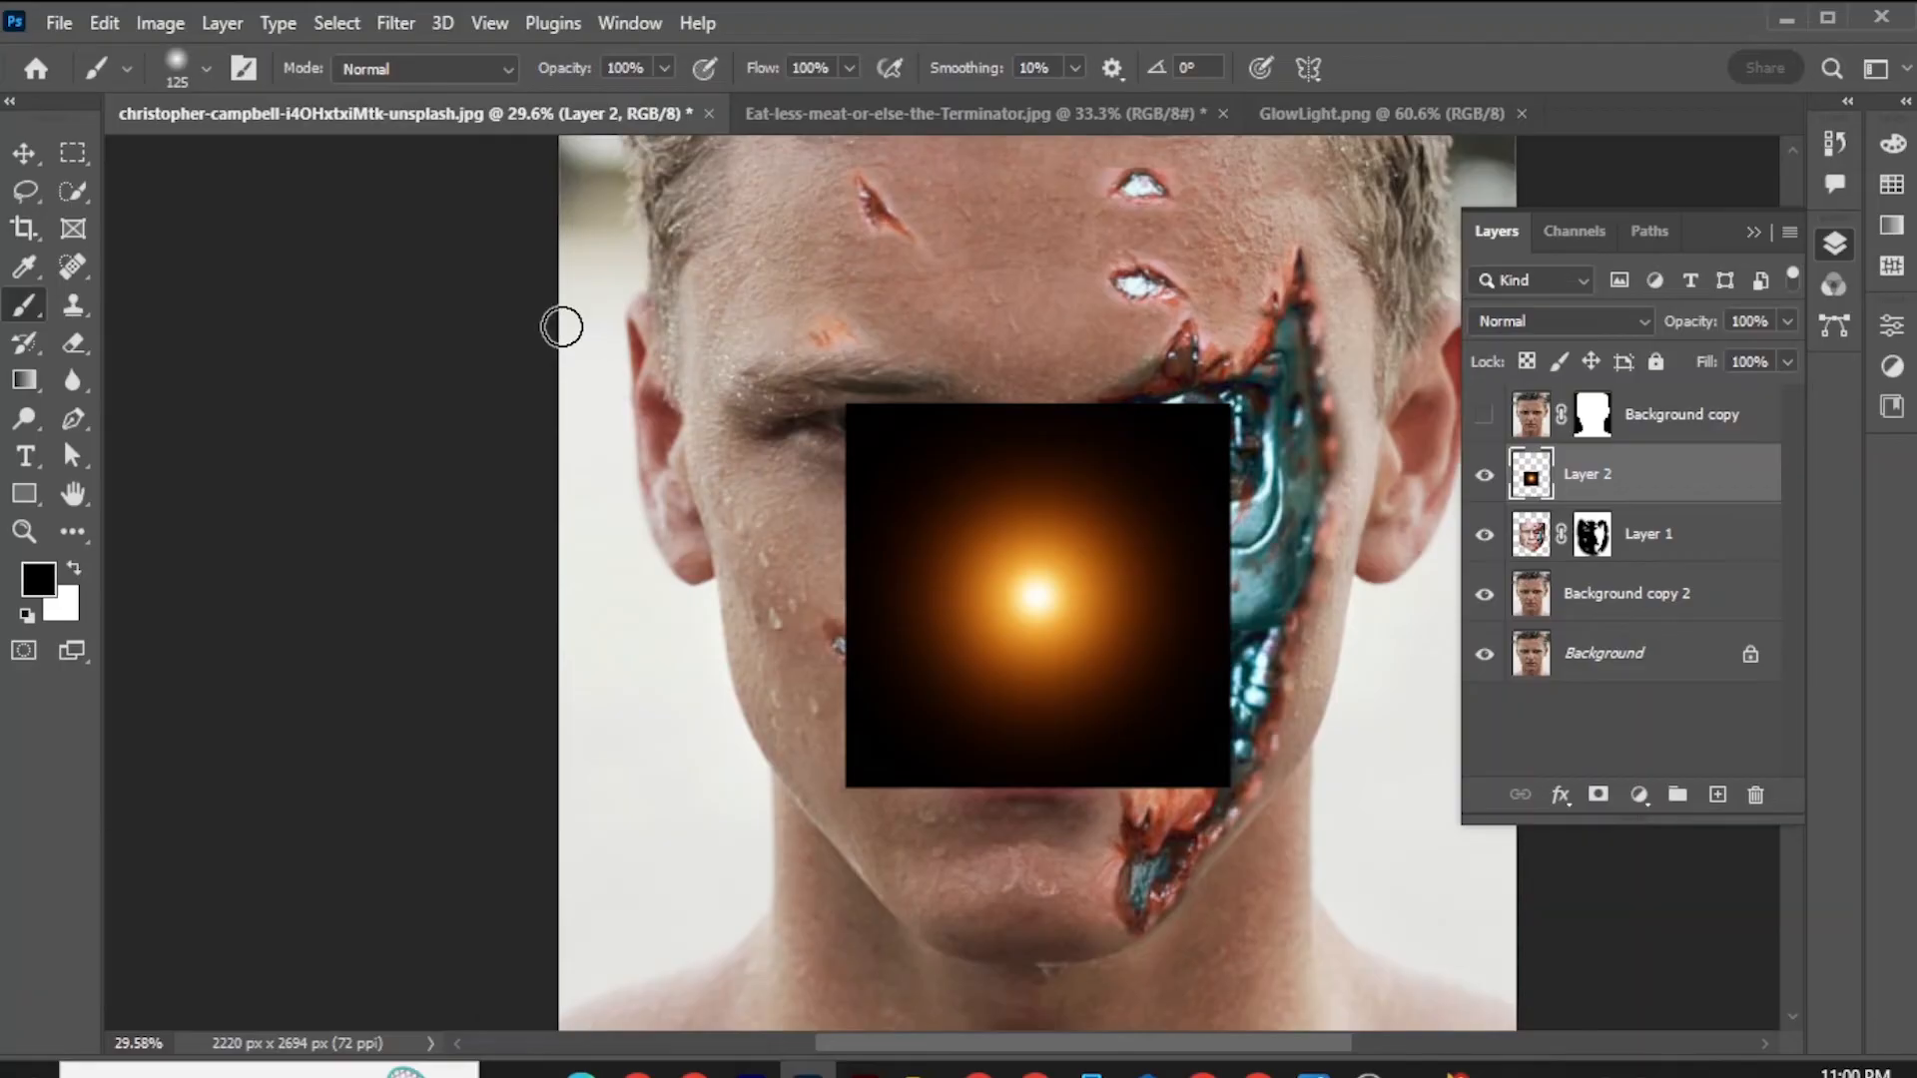
Set the glow layer's blend mode to Screen and move the glow over the red robotic eye.
left_click(24, 153)
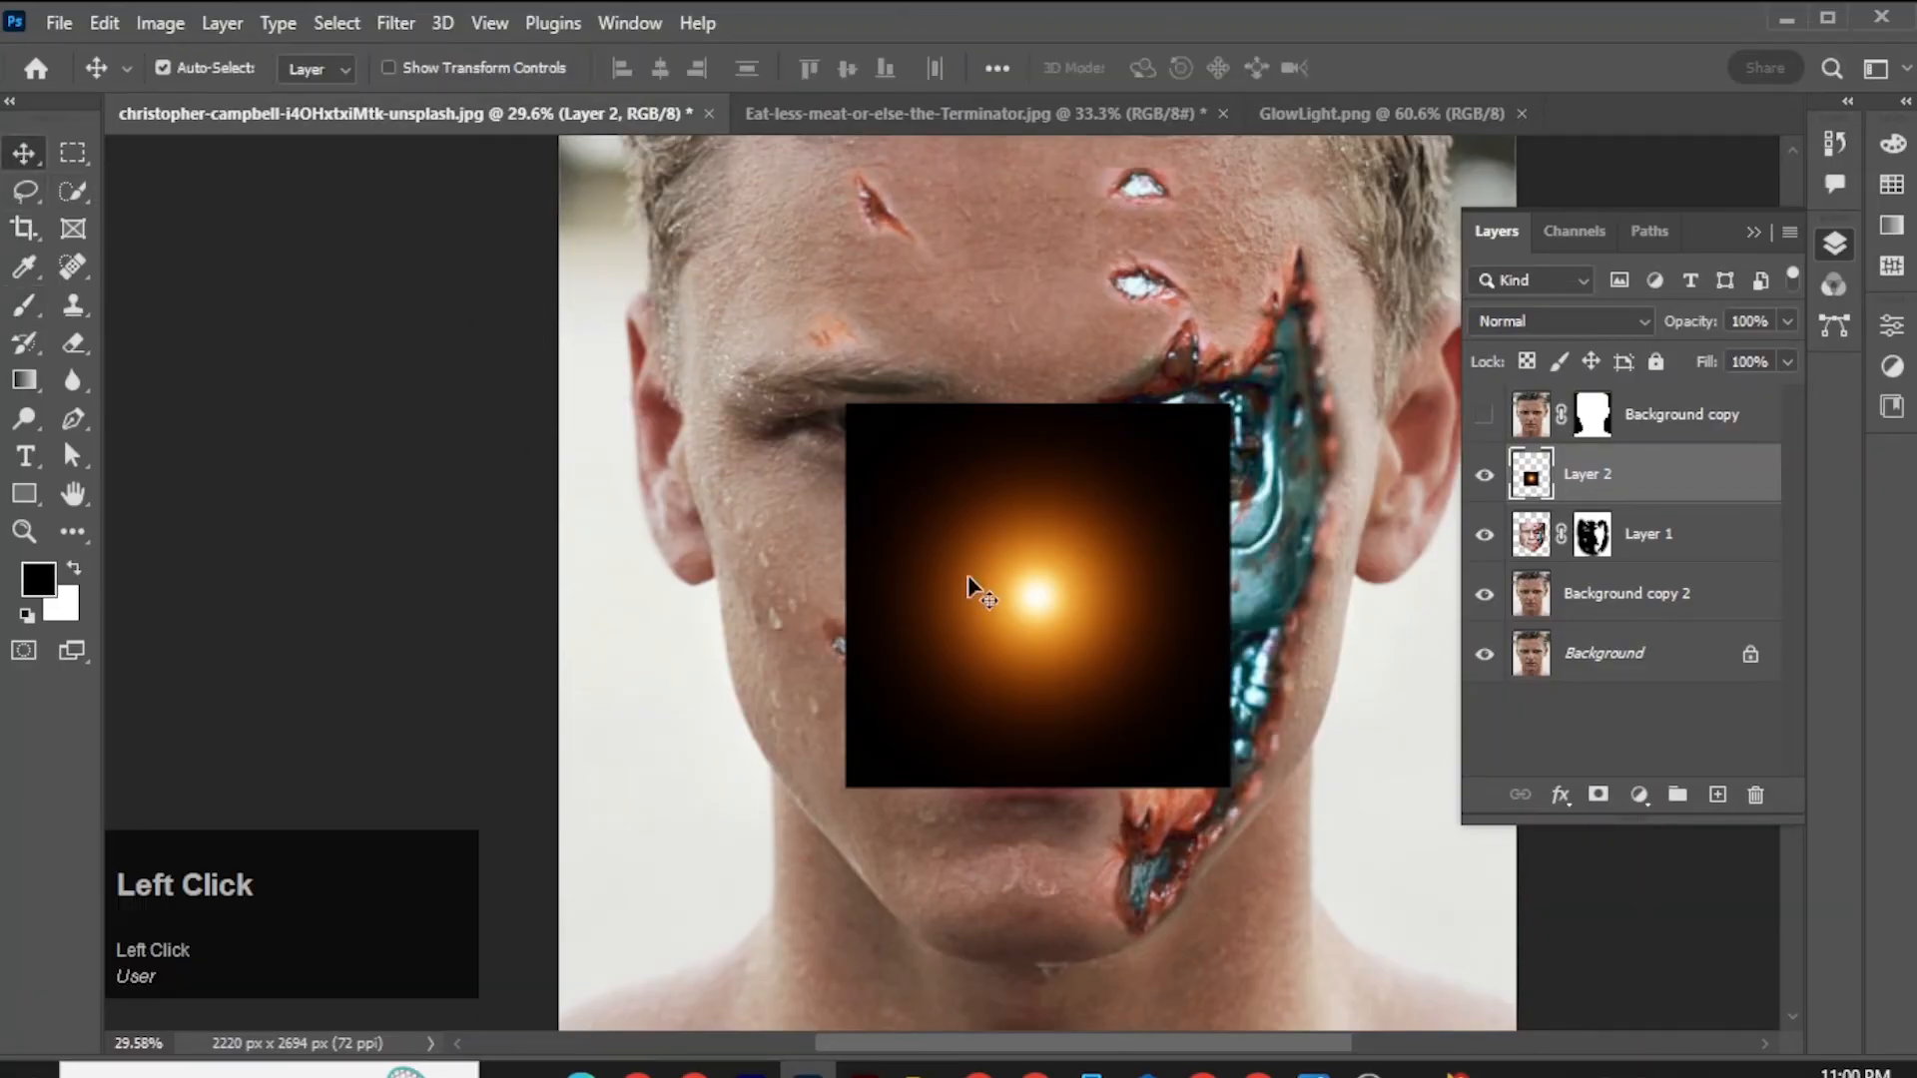
left_click_drag(1036, 600, 1121, 493)
left_click(1524, 321)
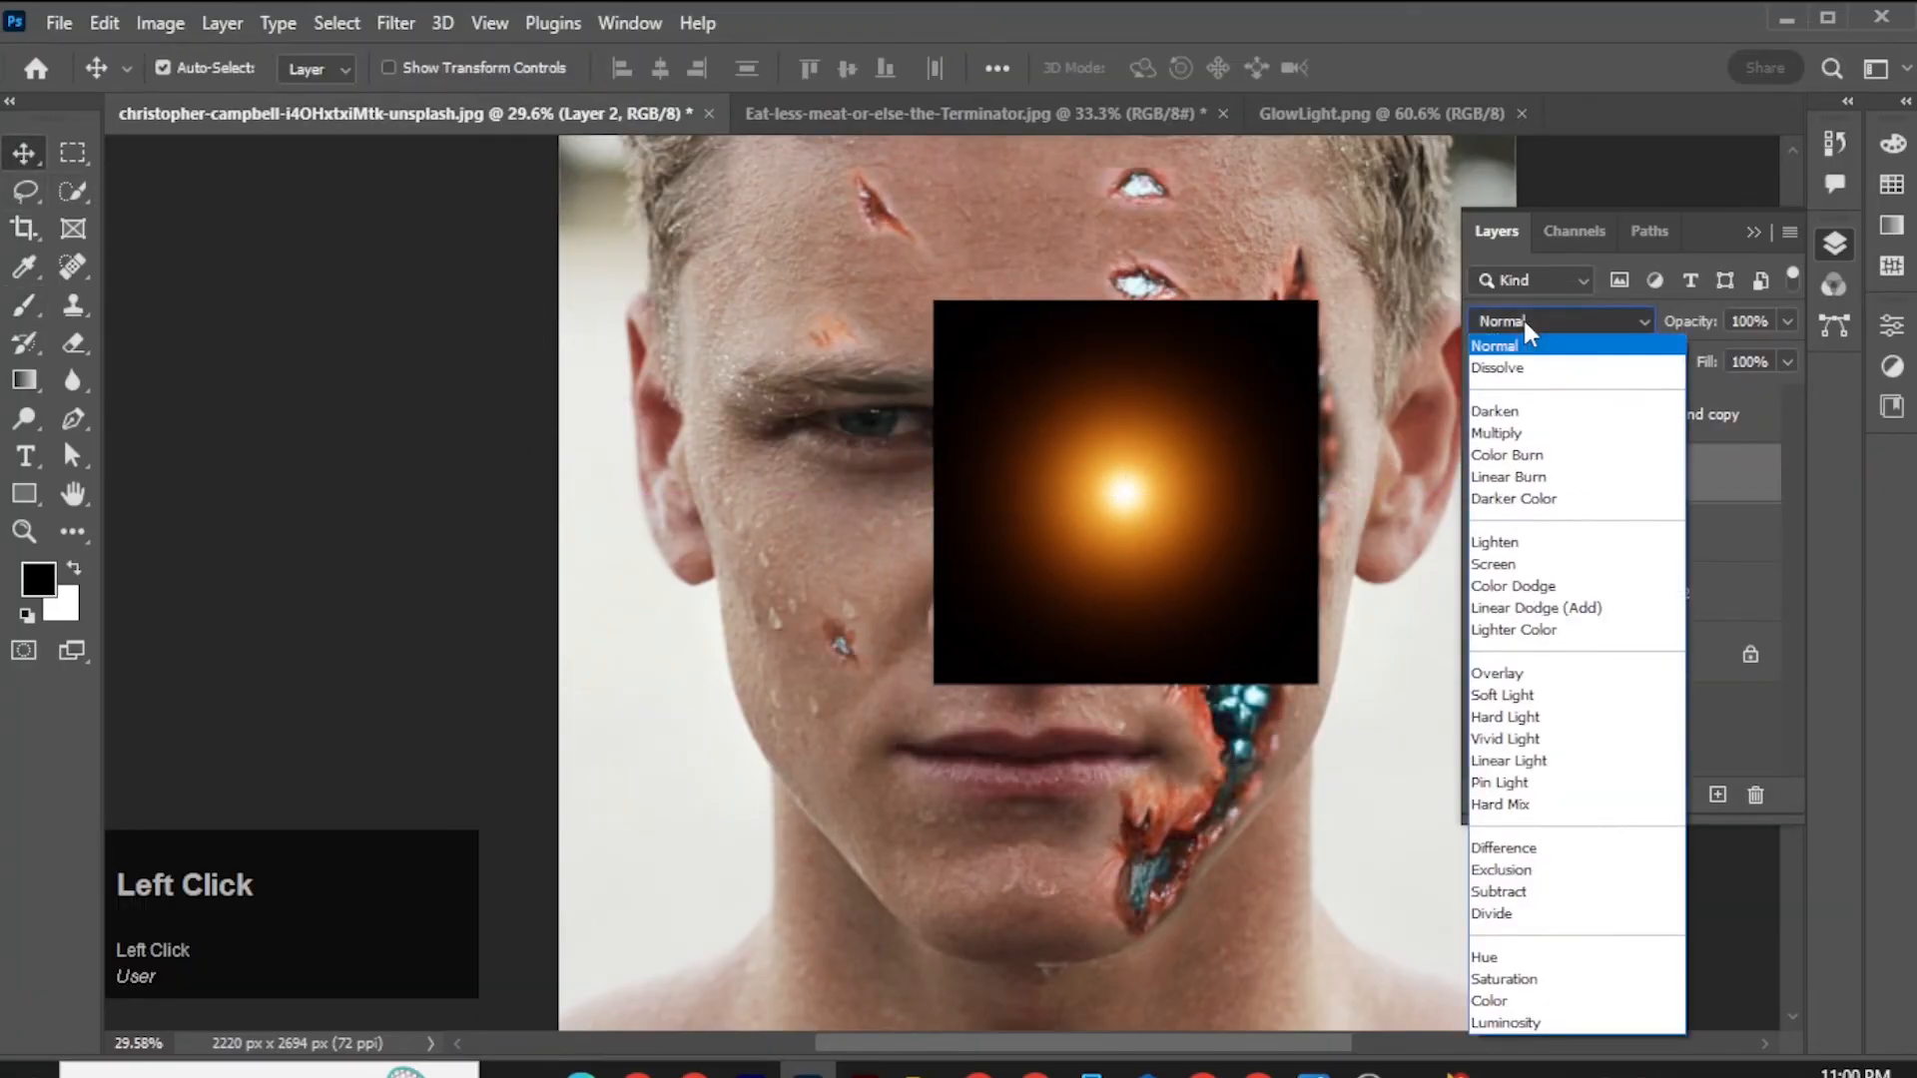
left_click(1494, 564)
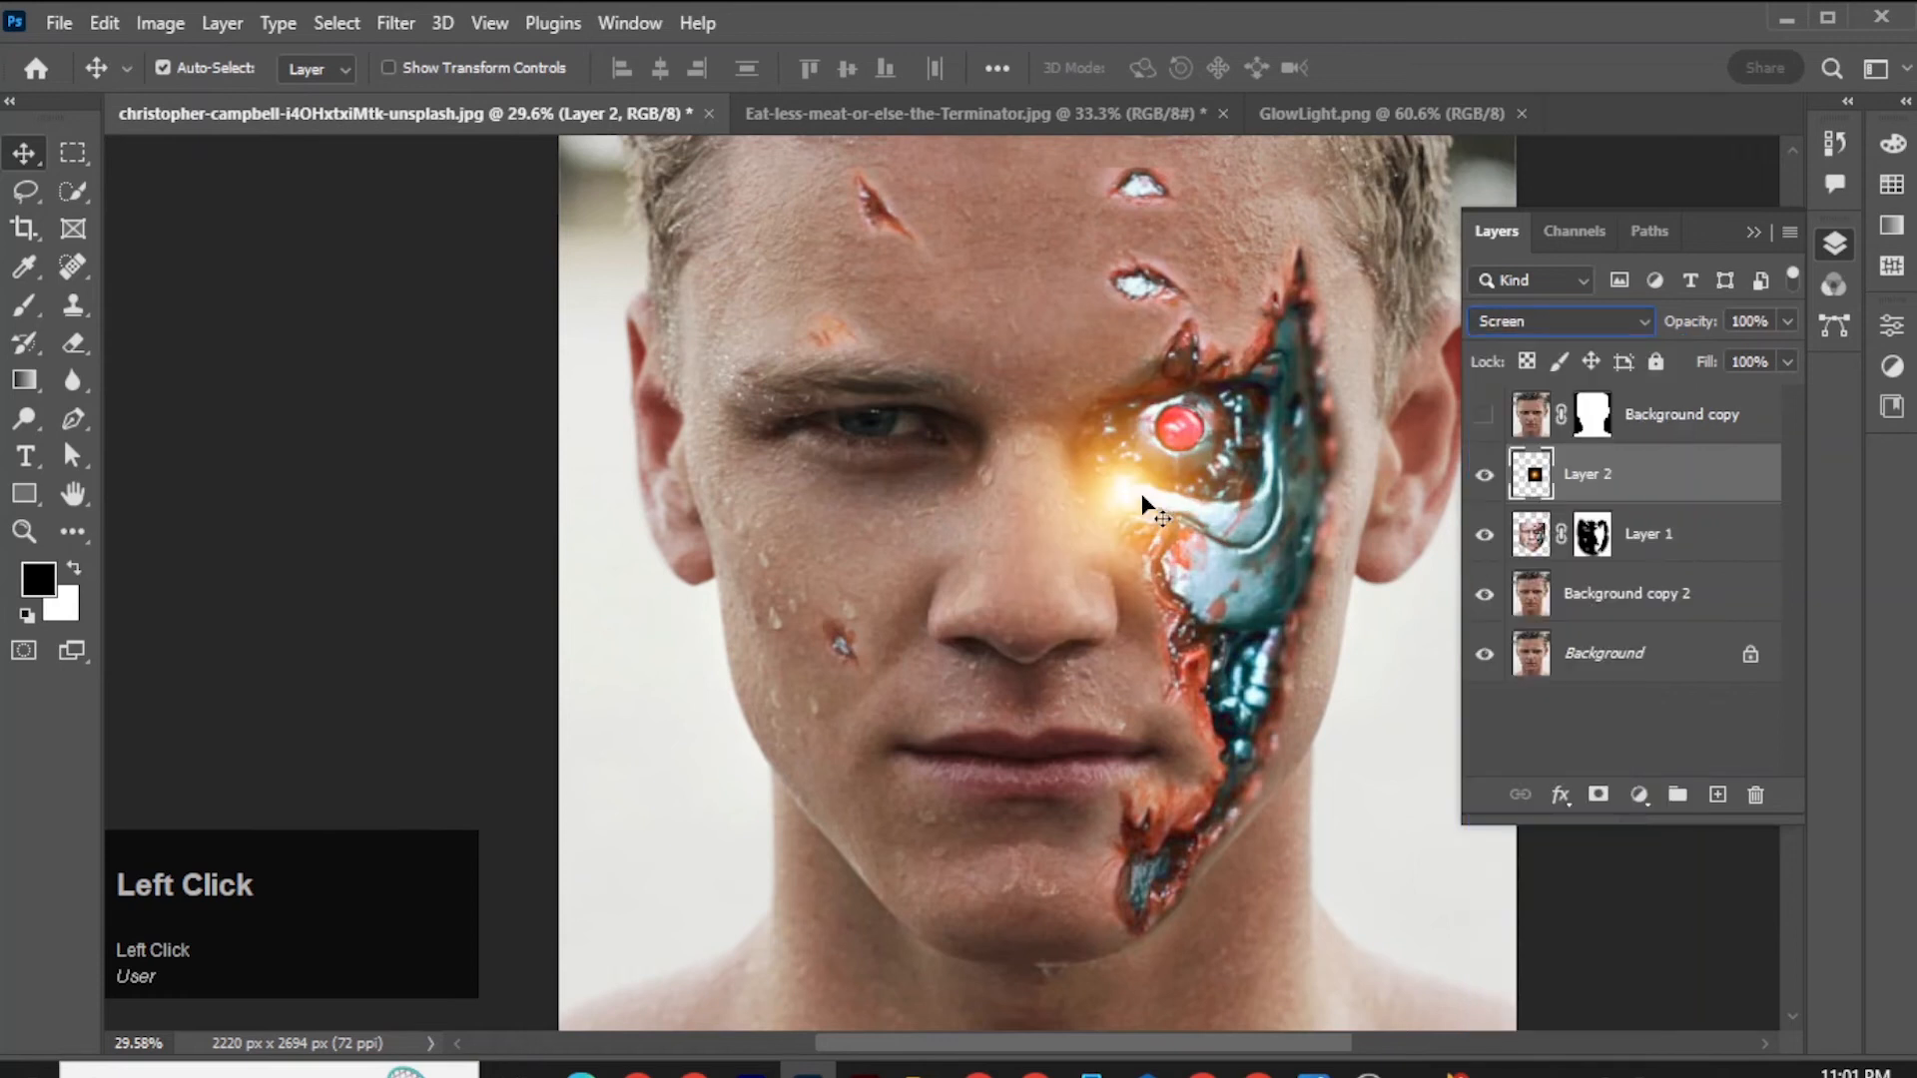
left_click_drag(1144, 497, 1181, 439)
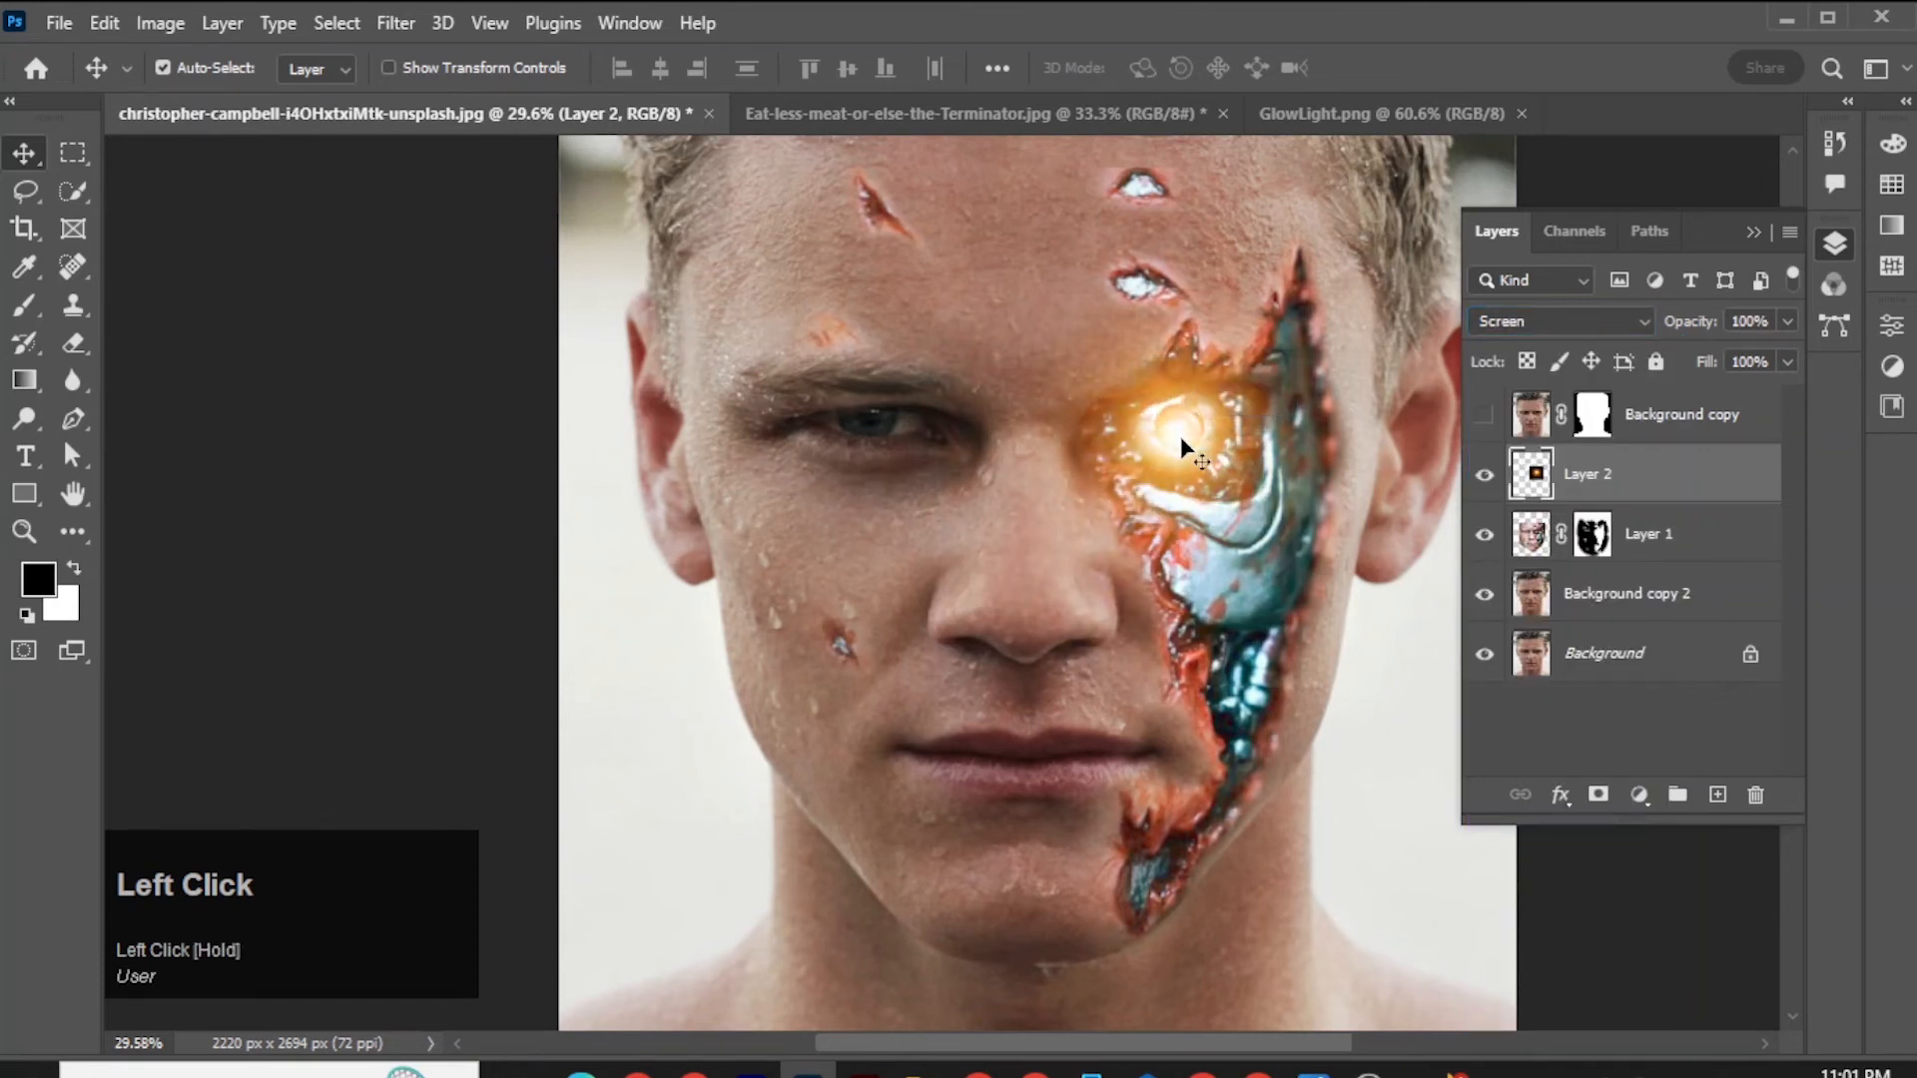
Scale the glow layer down to about 47% and center it on the robotic eye.
key("ctrl+t")
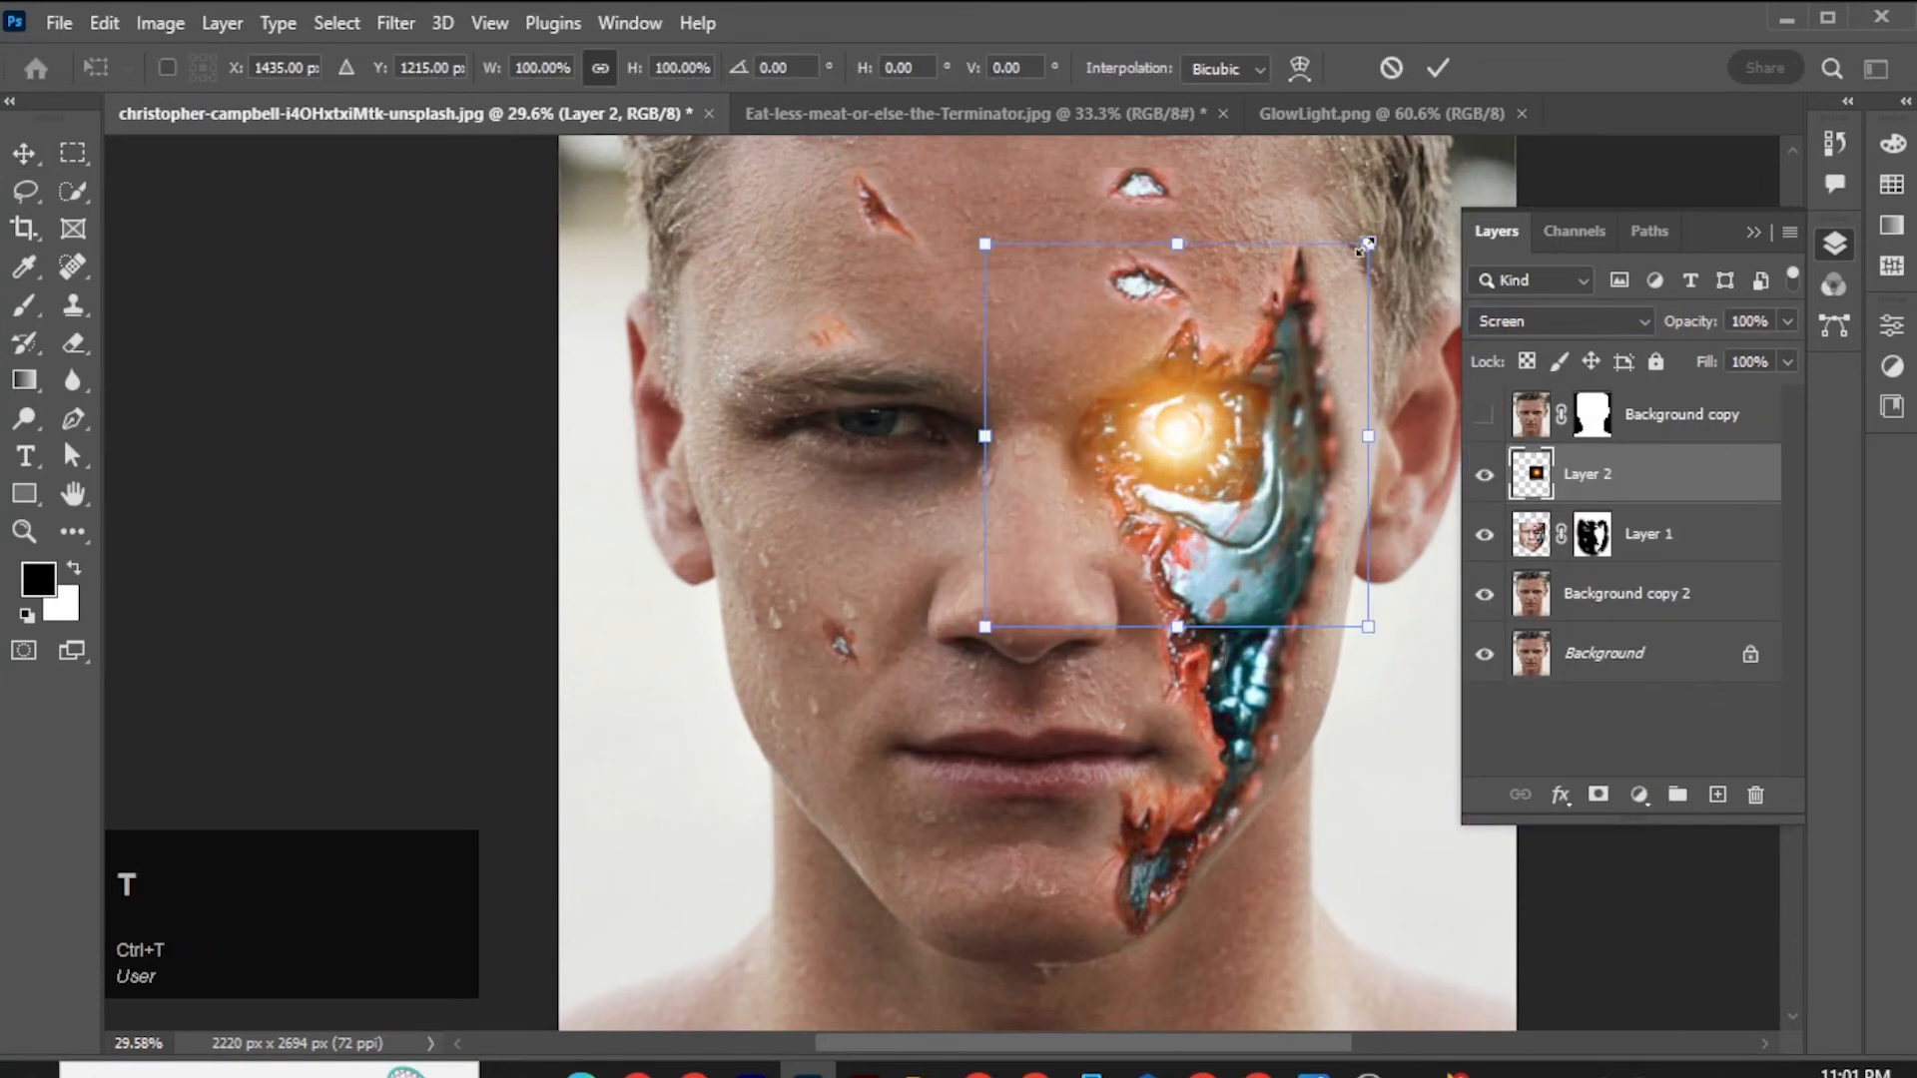
left_click_drag(1364, 246, 1266, 361)
left_click_drag(1183, 433, 1184, 429)
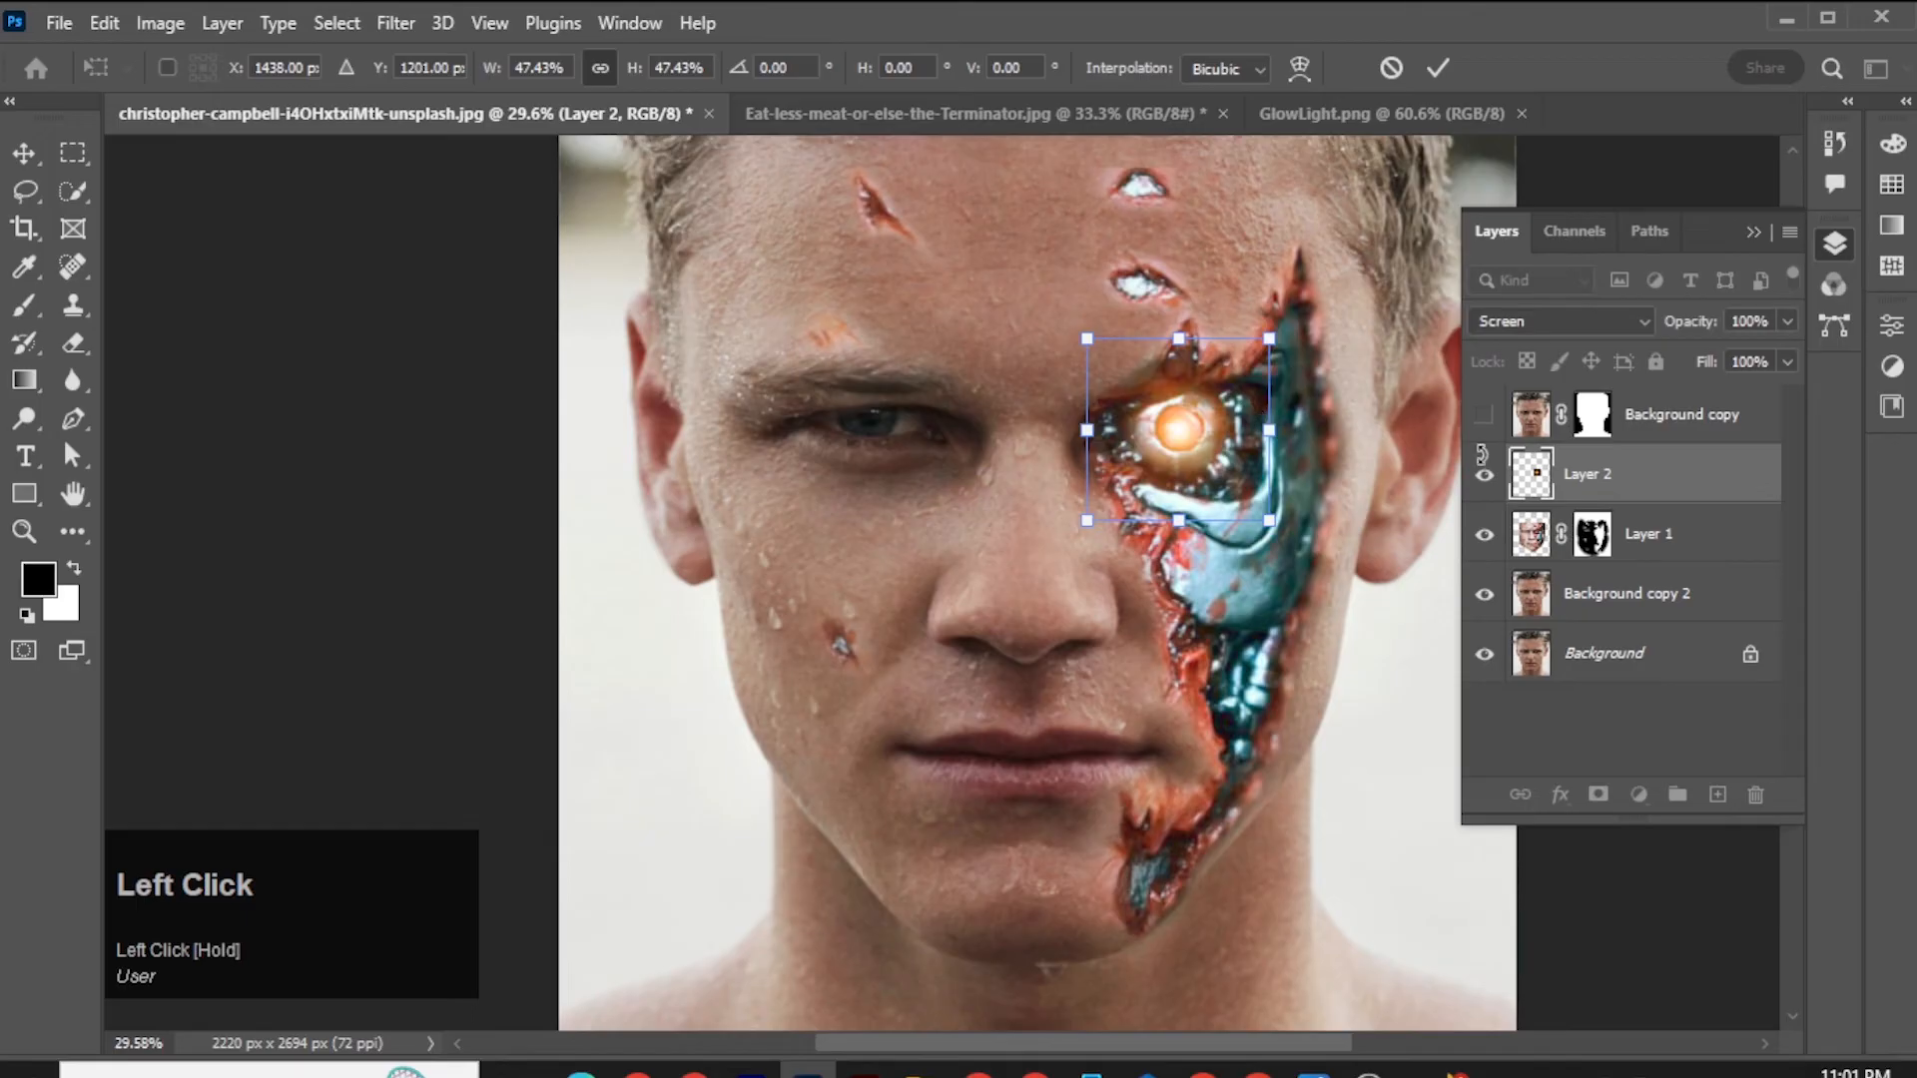
left_click(1579, 479)
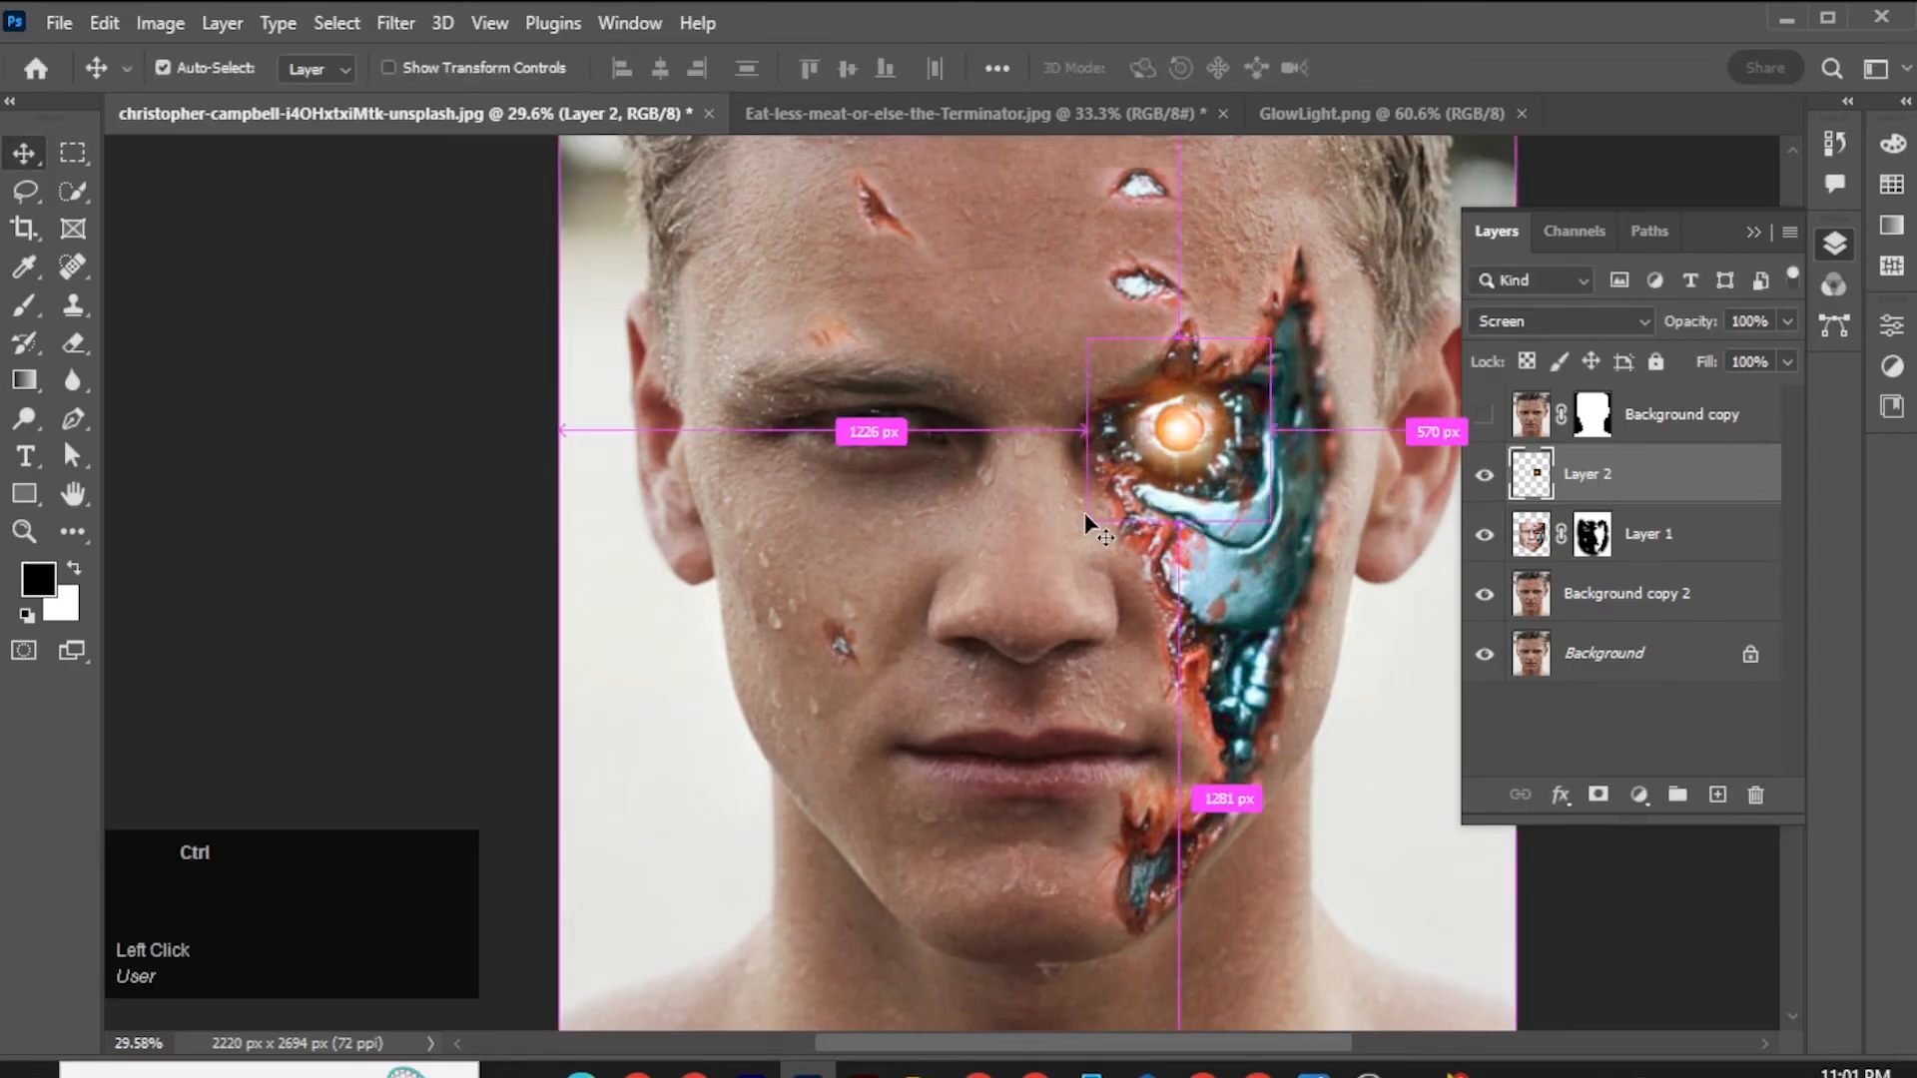
Duplicate the glow layer, merge the two copies into one layer, and set the merged layer's blend mode to Screen.
key("ctrl+j")
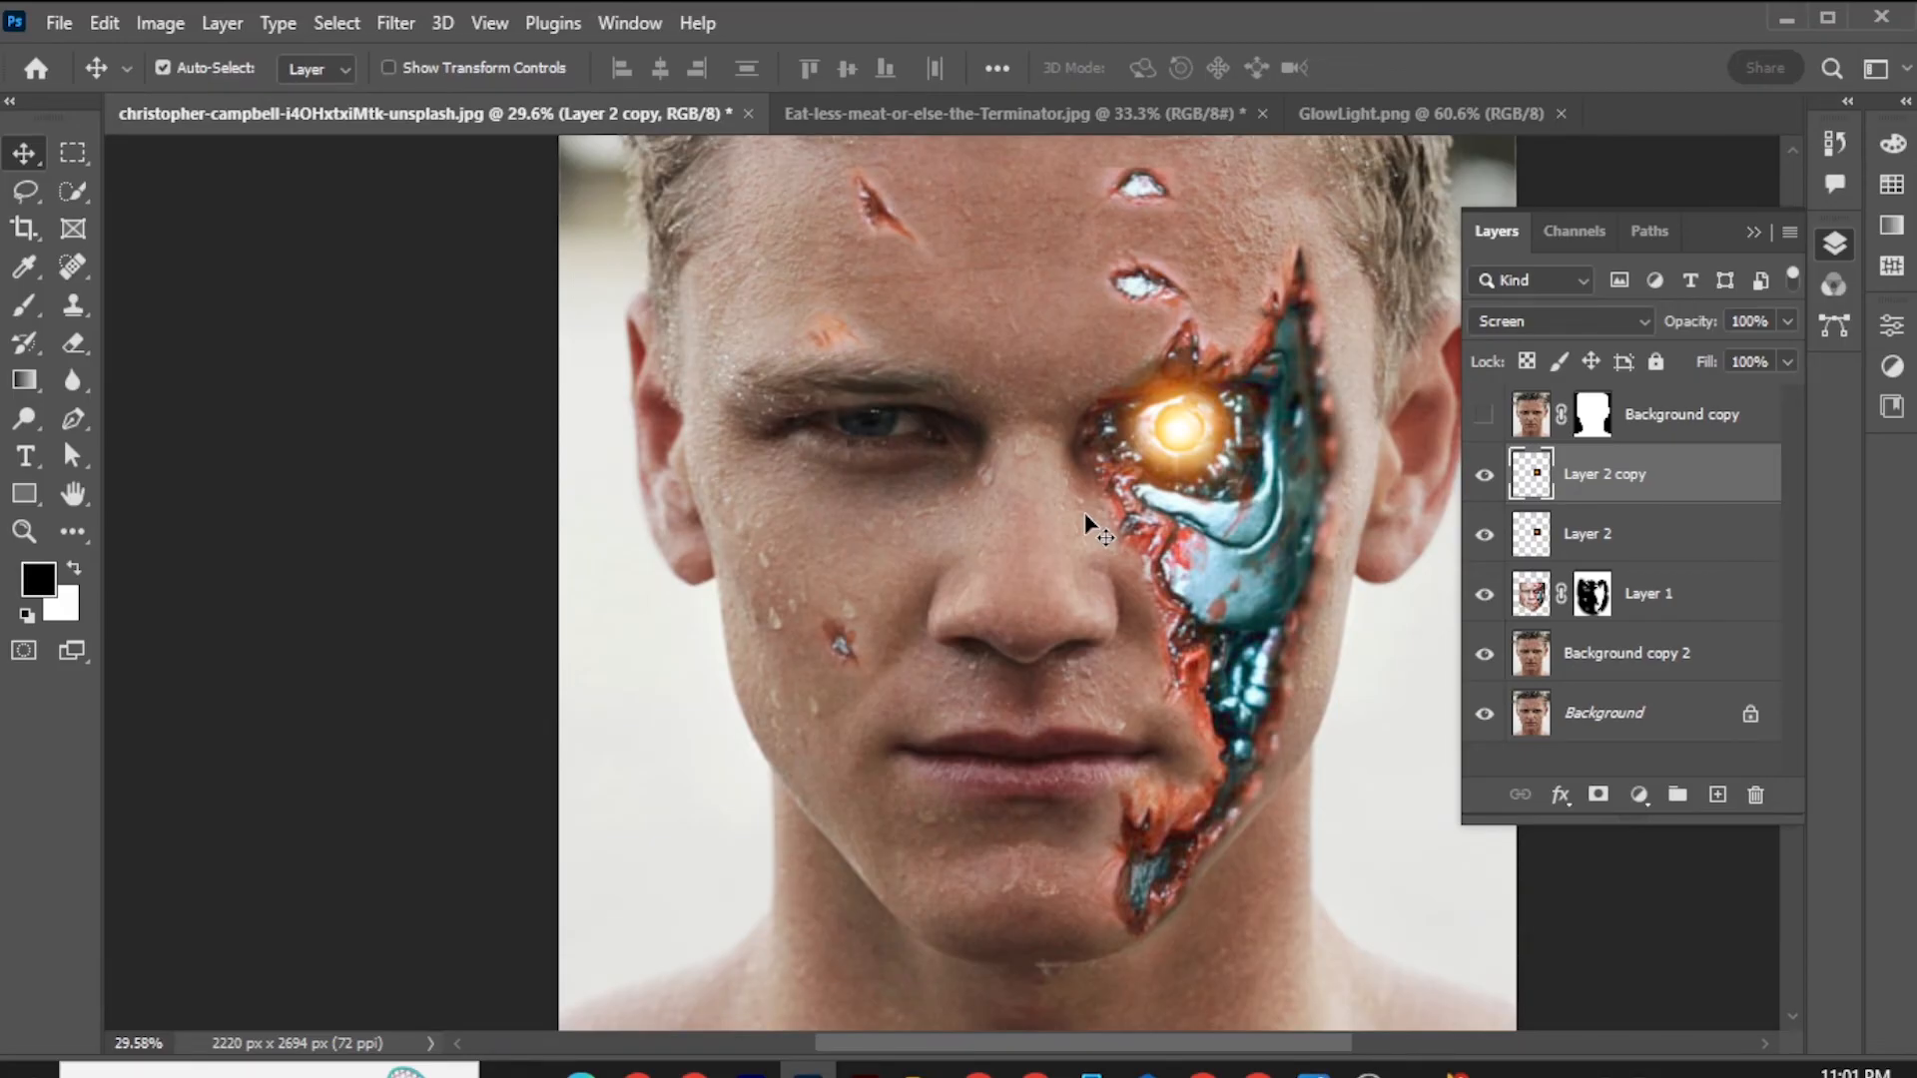
left_click(1595, 543, "ctrl")
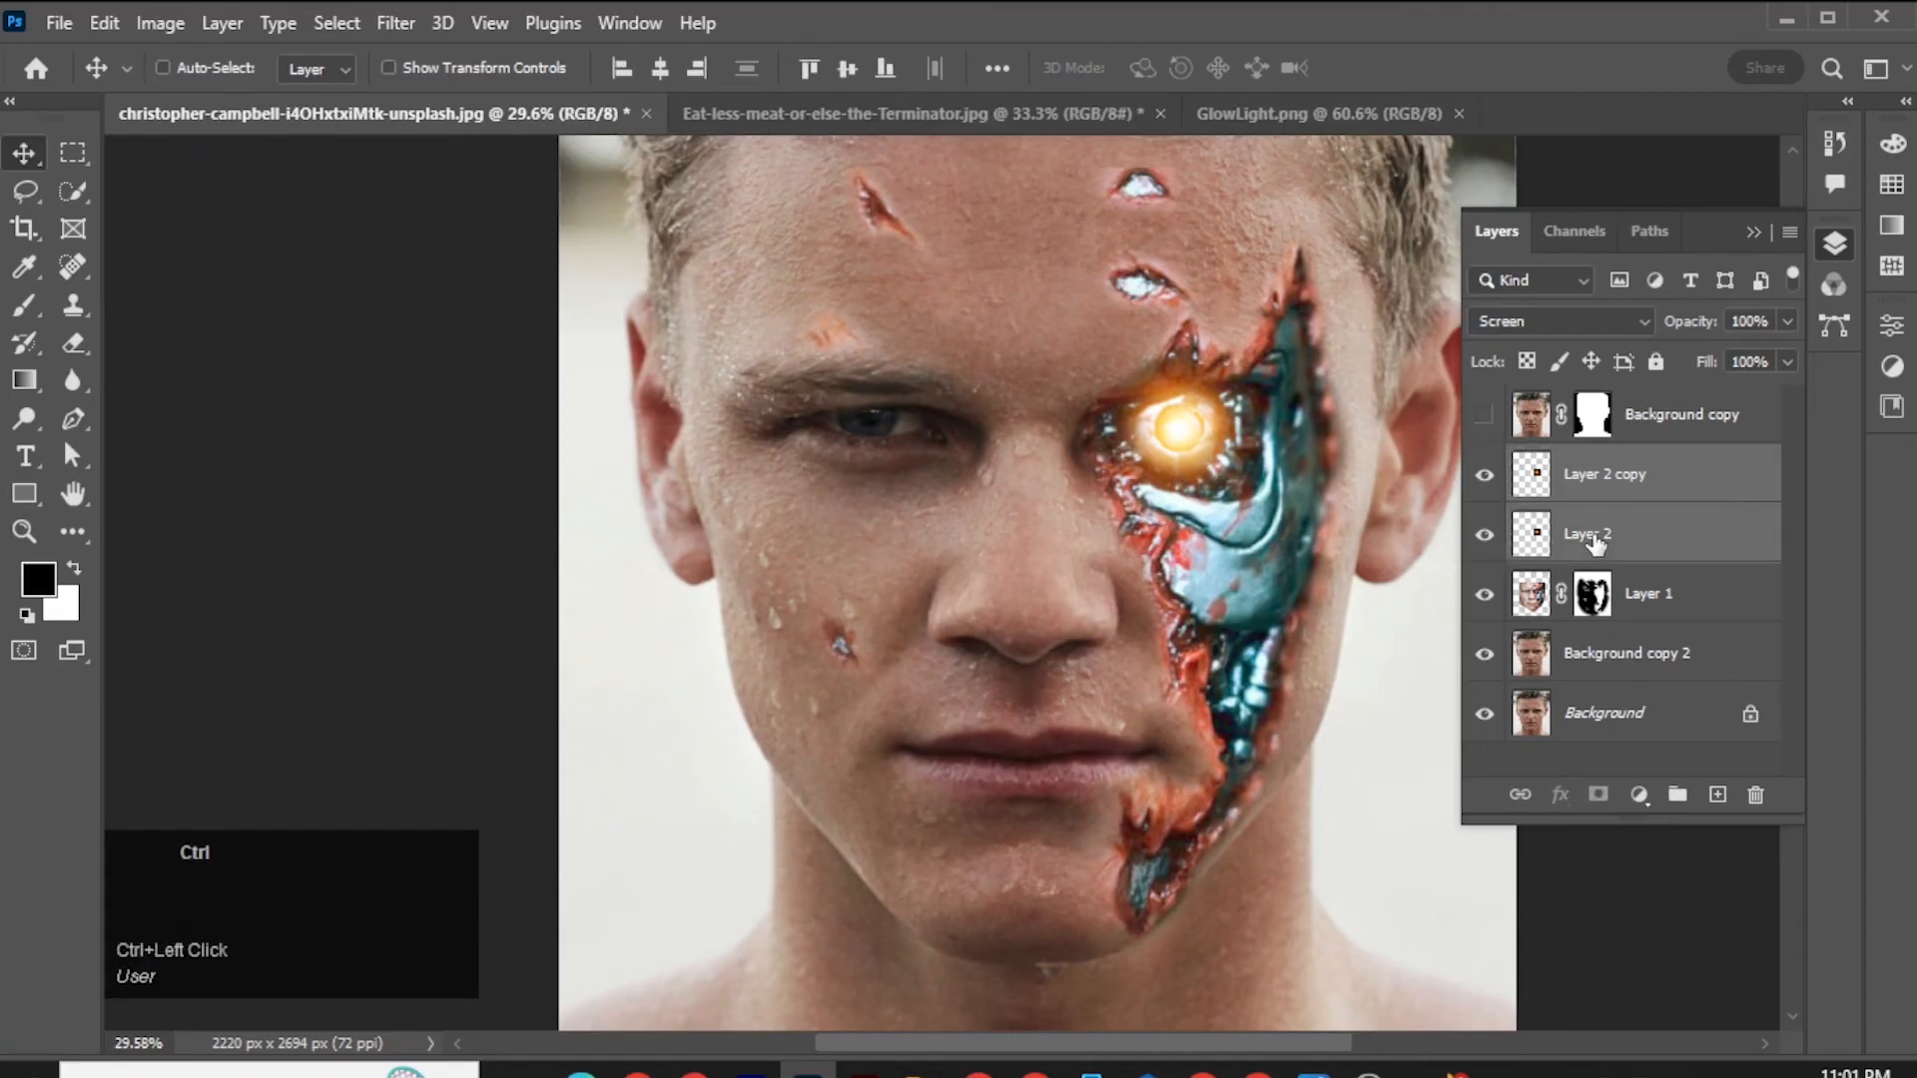
key("ctrl+e")
left_click(1523, 315)
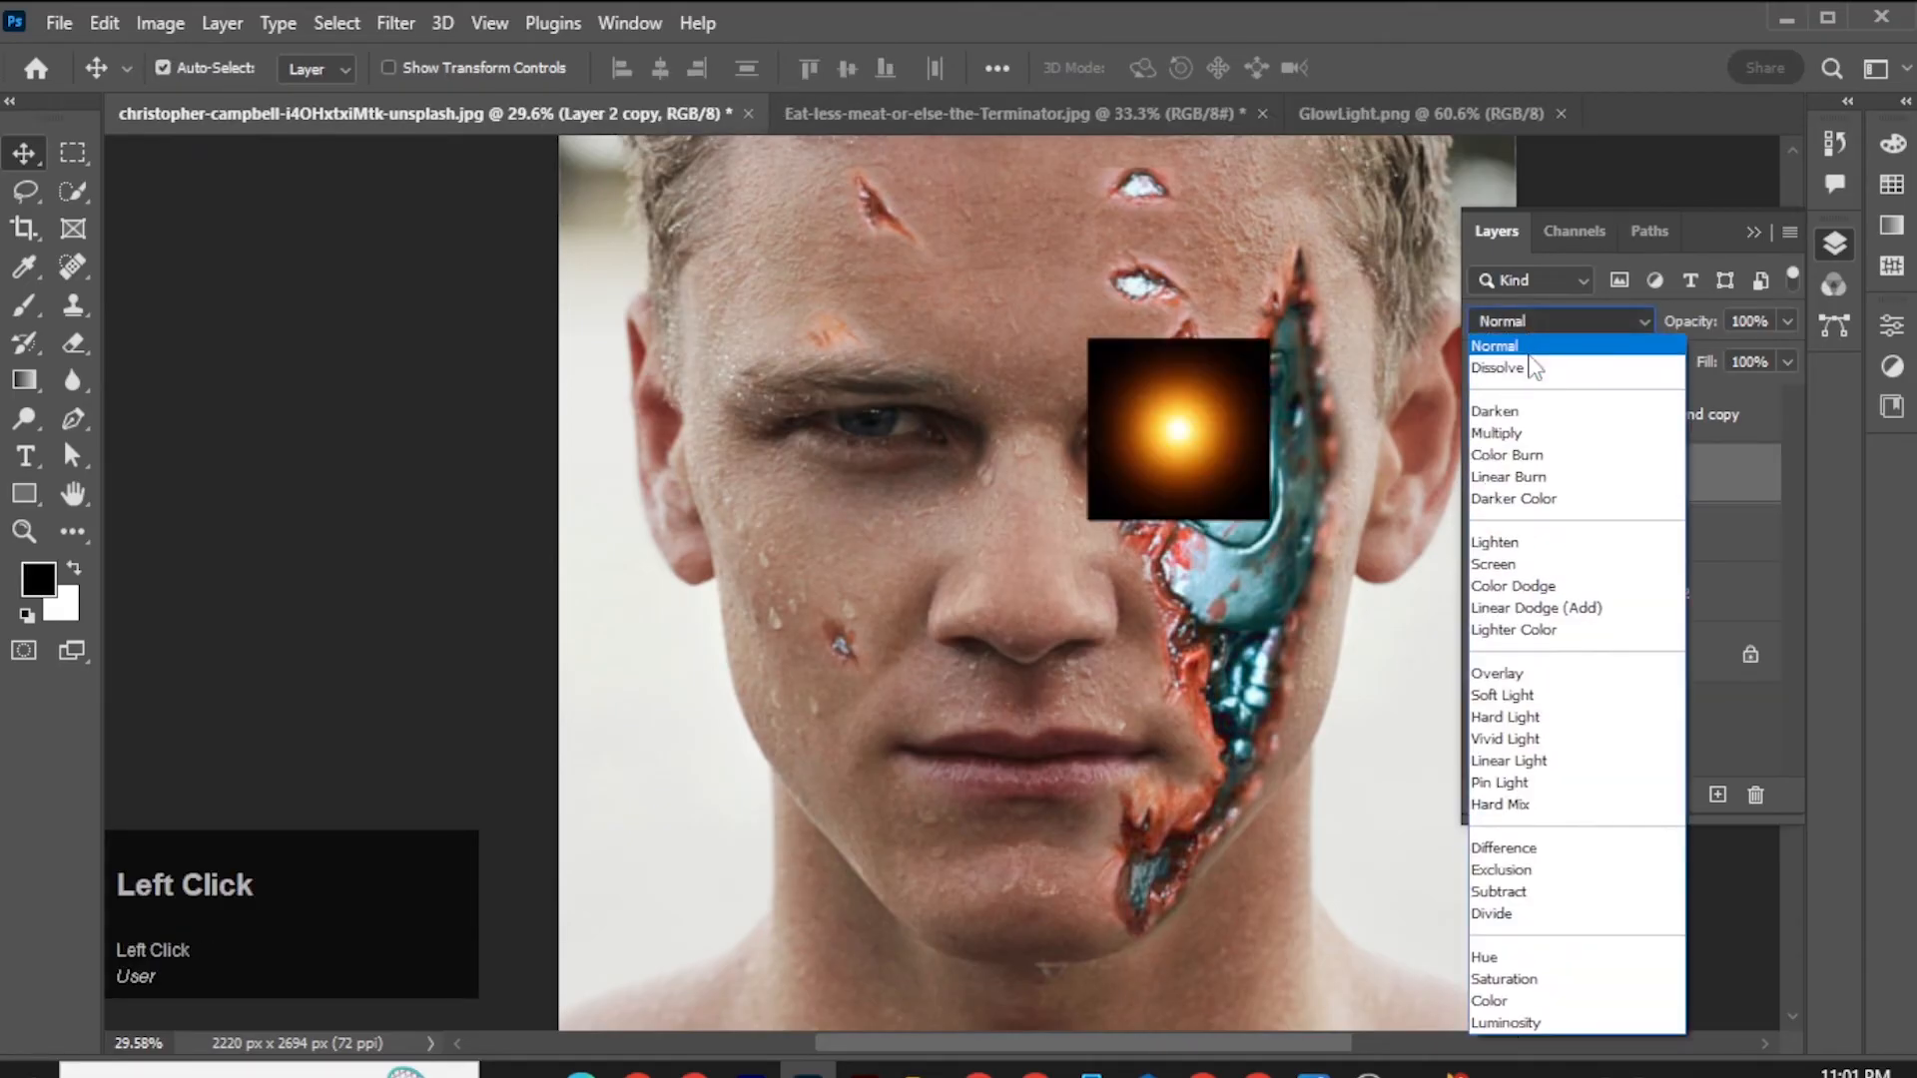
left_click(1536, 561)
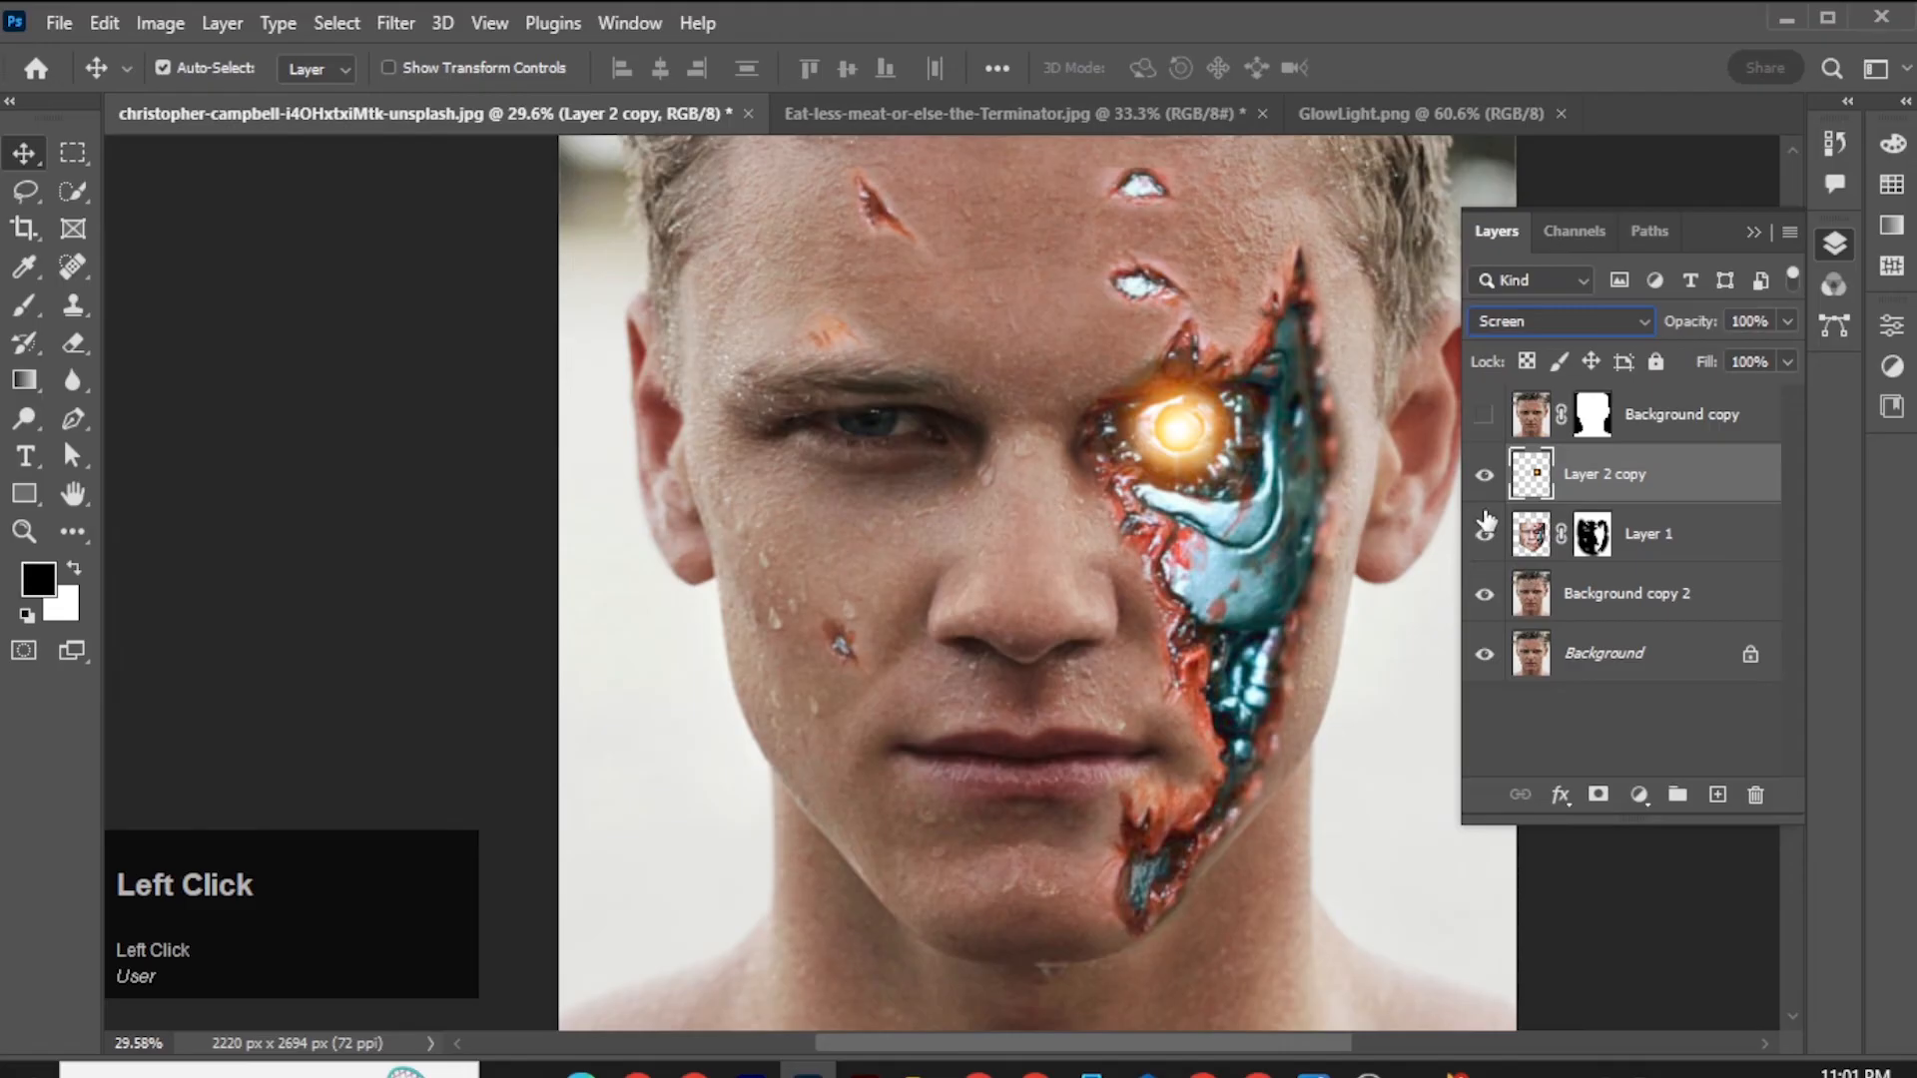
Add a Hue/Saturation adjustment clipped to the glow layer, with Hue +27, Saturation +26 and Lightness +5.
left_click(1638, 795)
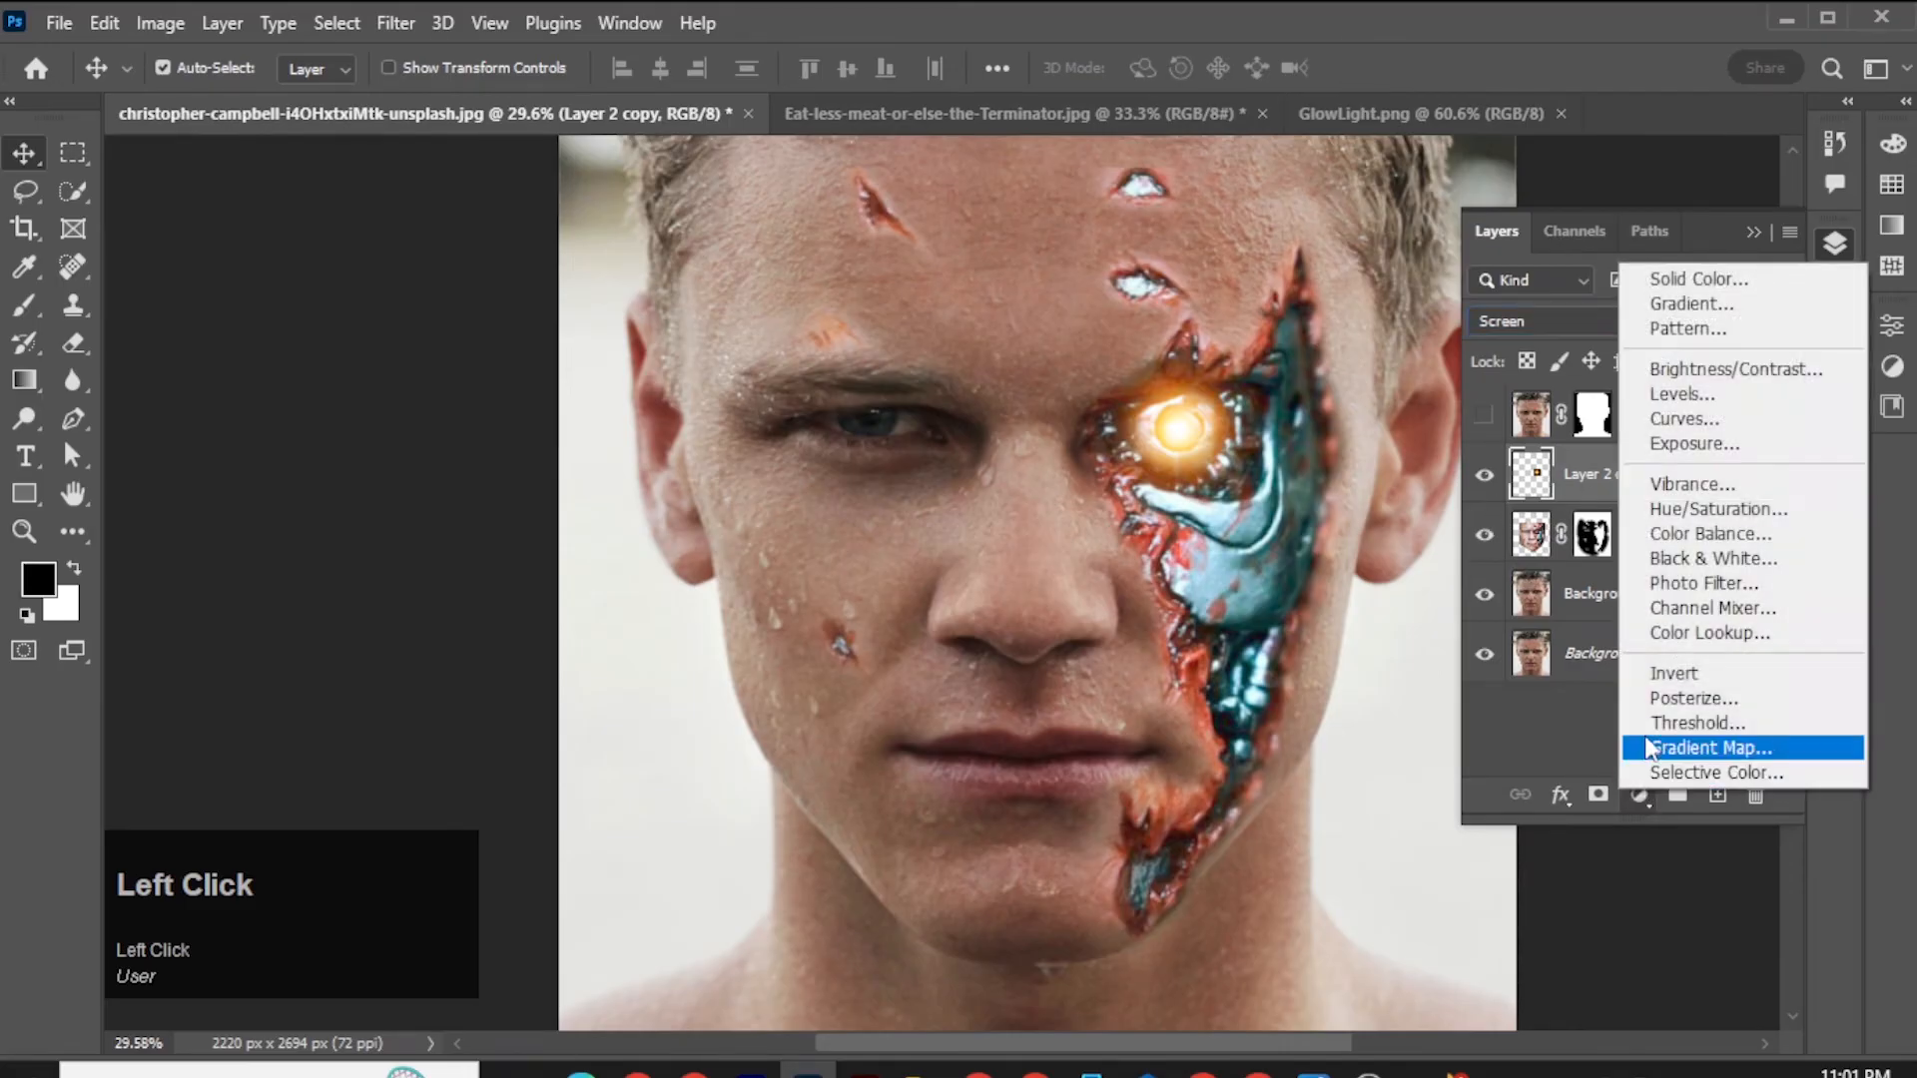
left_click(1690, 535)
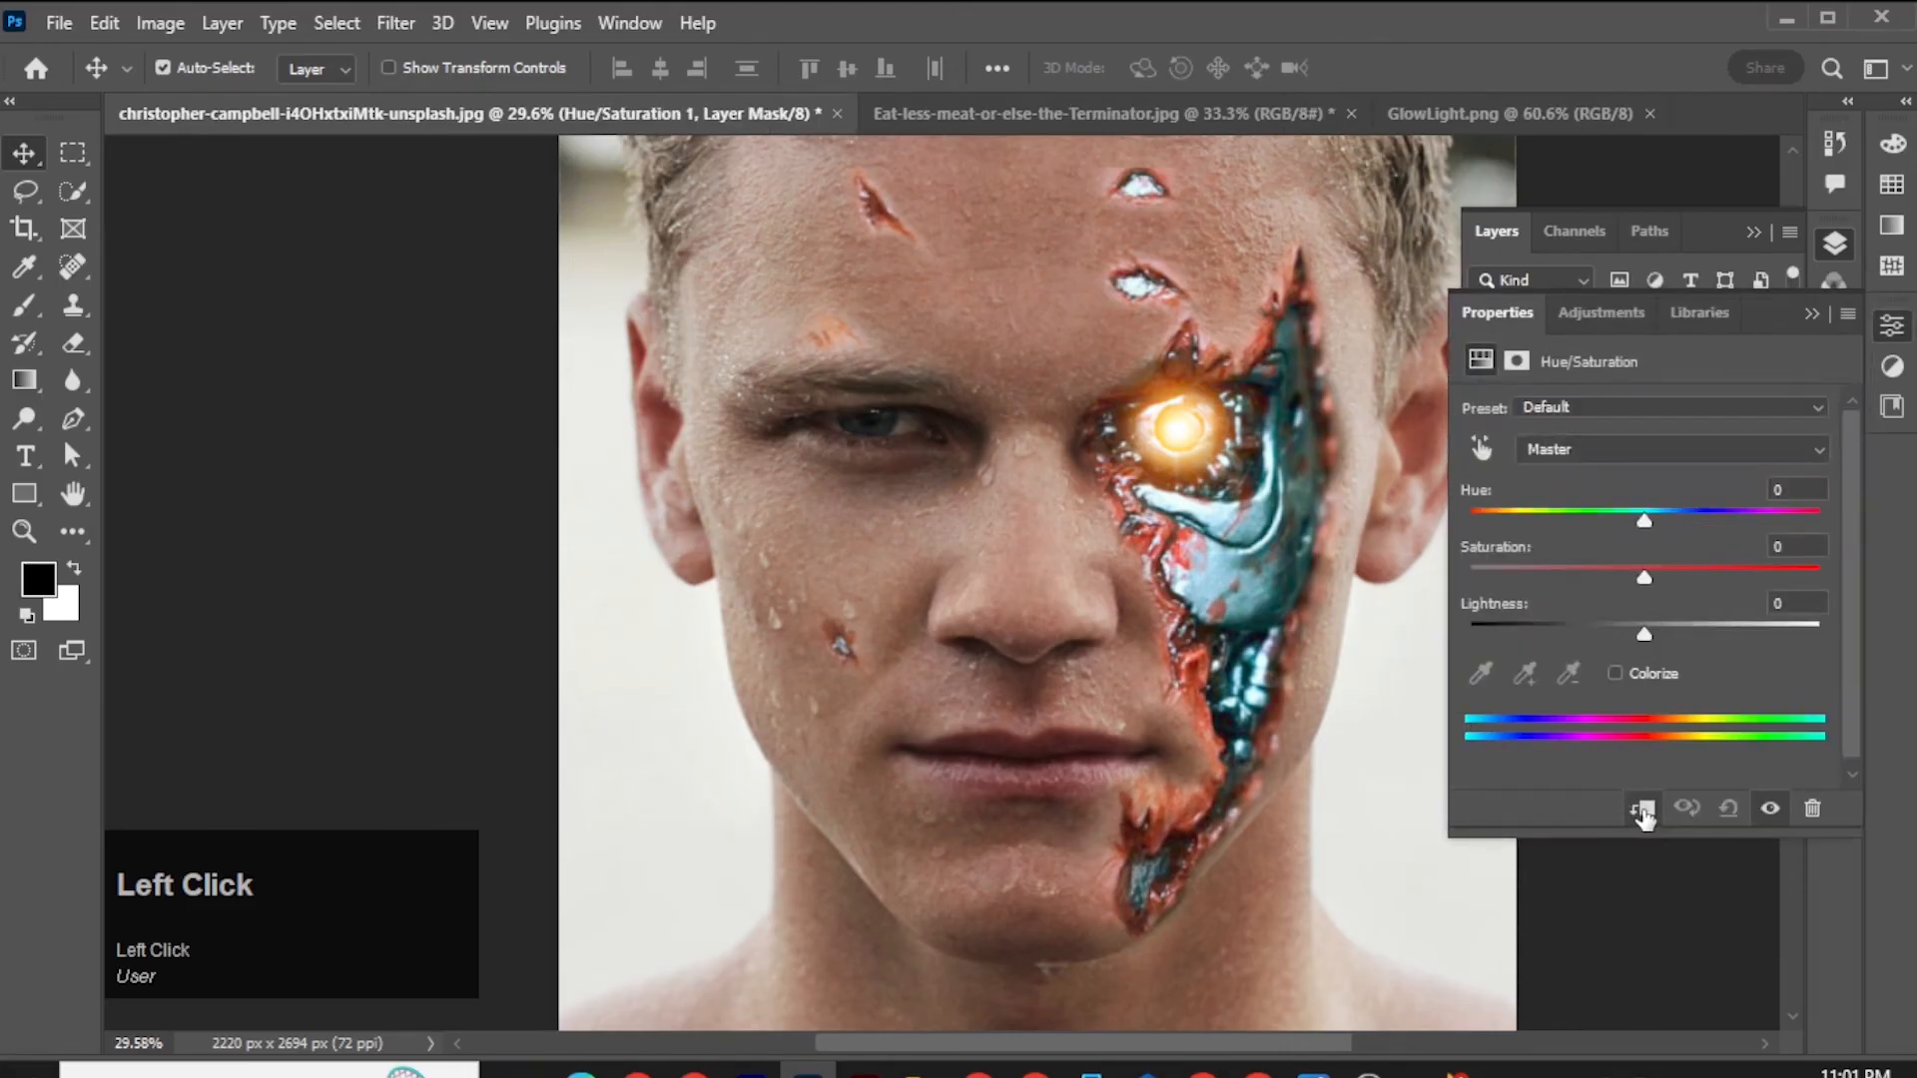
left_click_drag(1645, 520, 1788, 523)
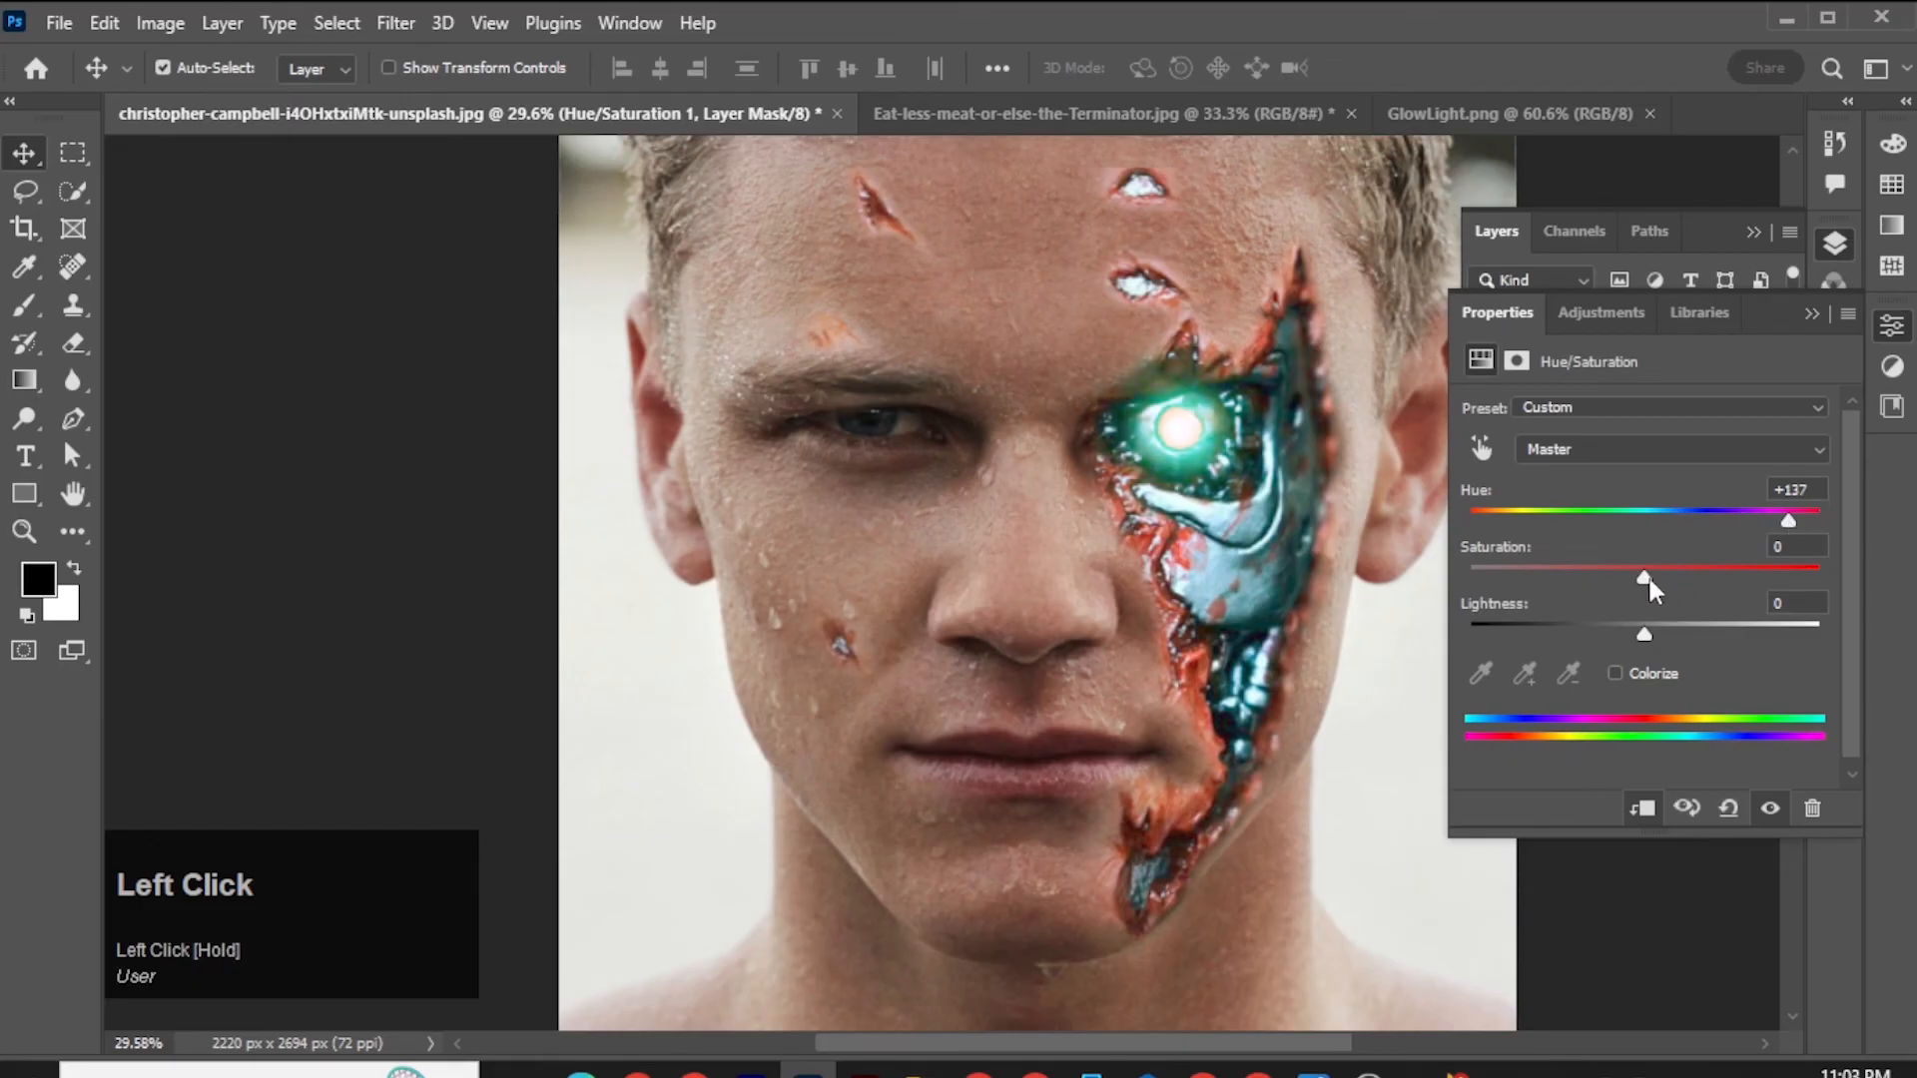
left_click_drag(1647, 575, 1690, 578)
left_click(1687, 515)
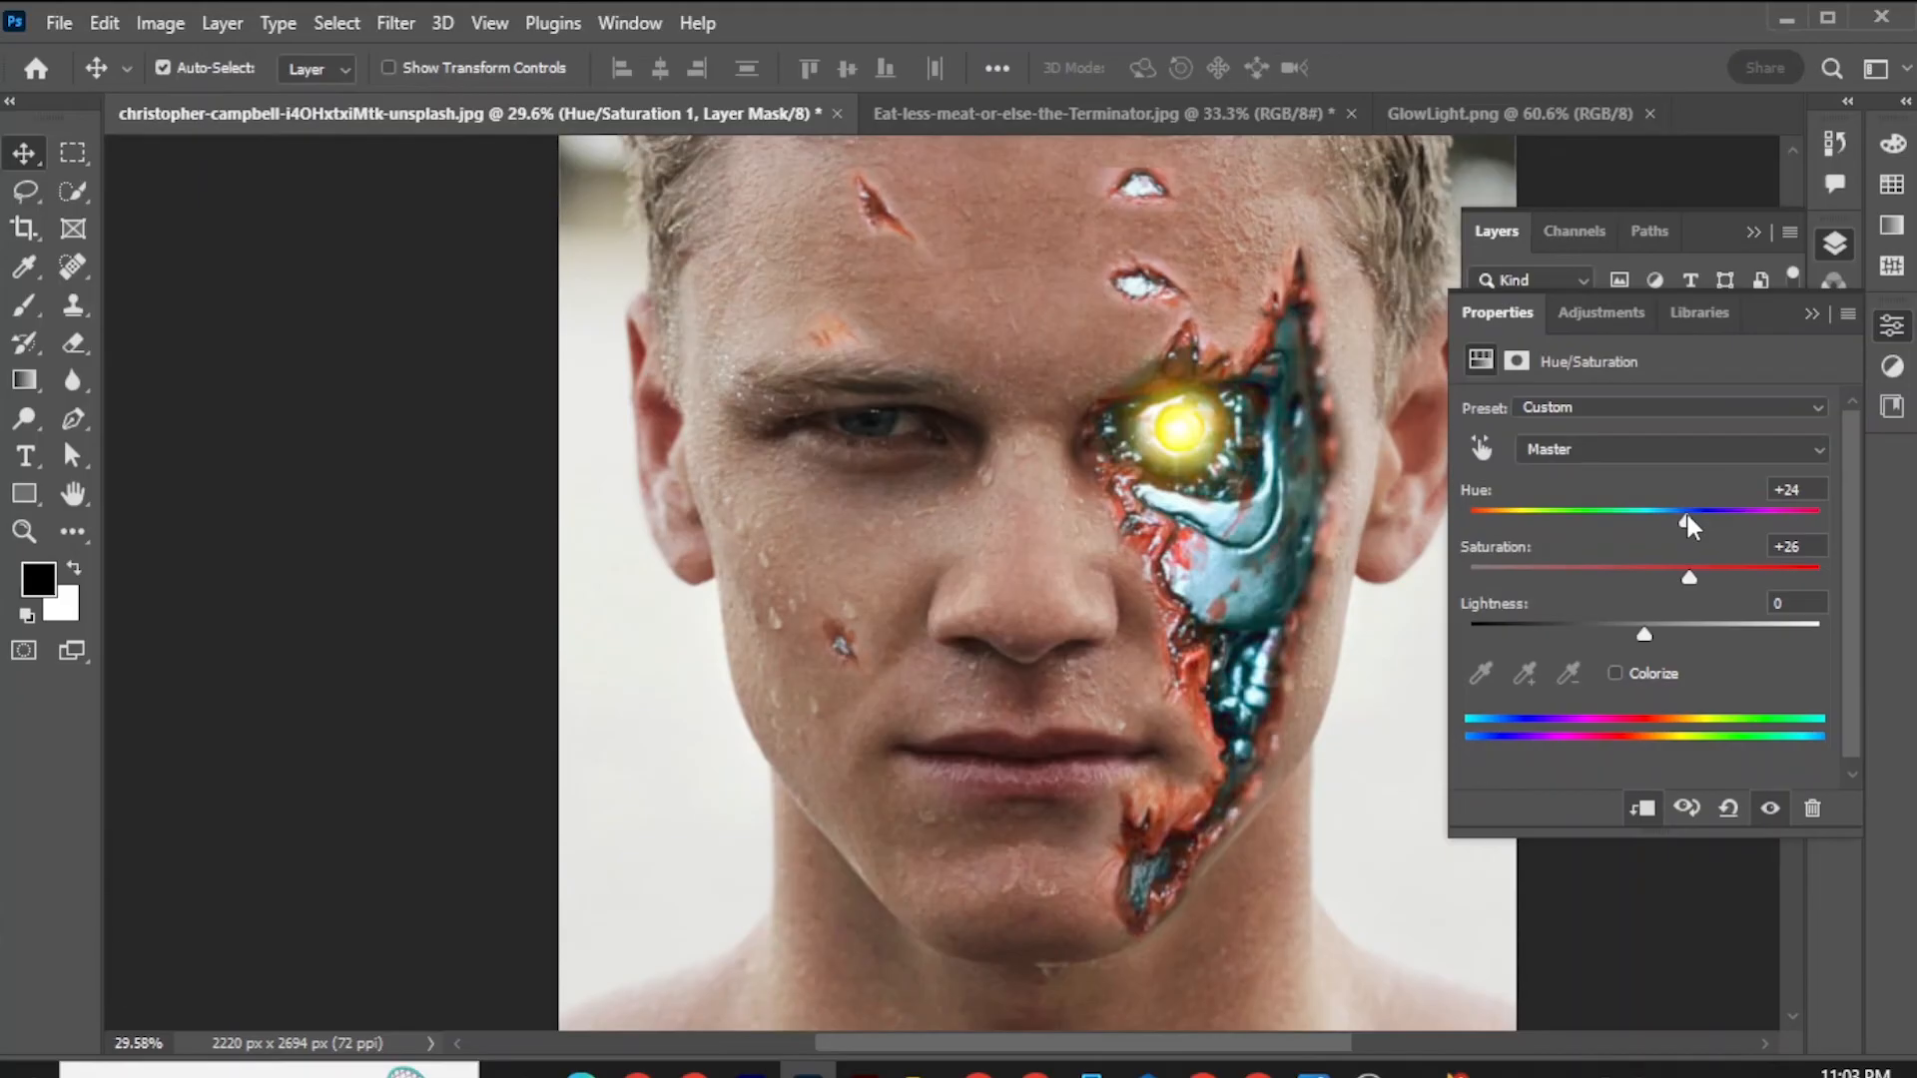
left_click_drag(1687, 526, 1802, 521)
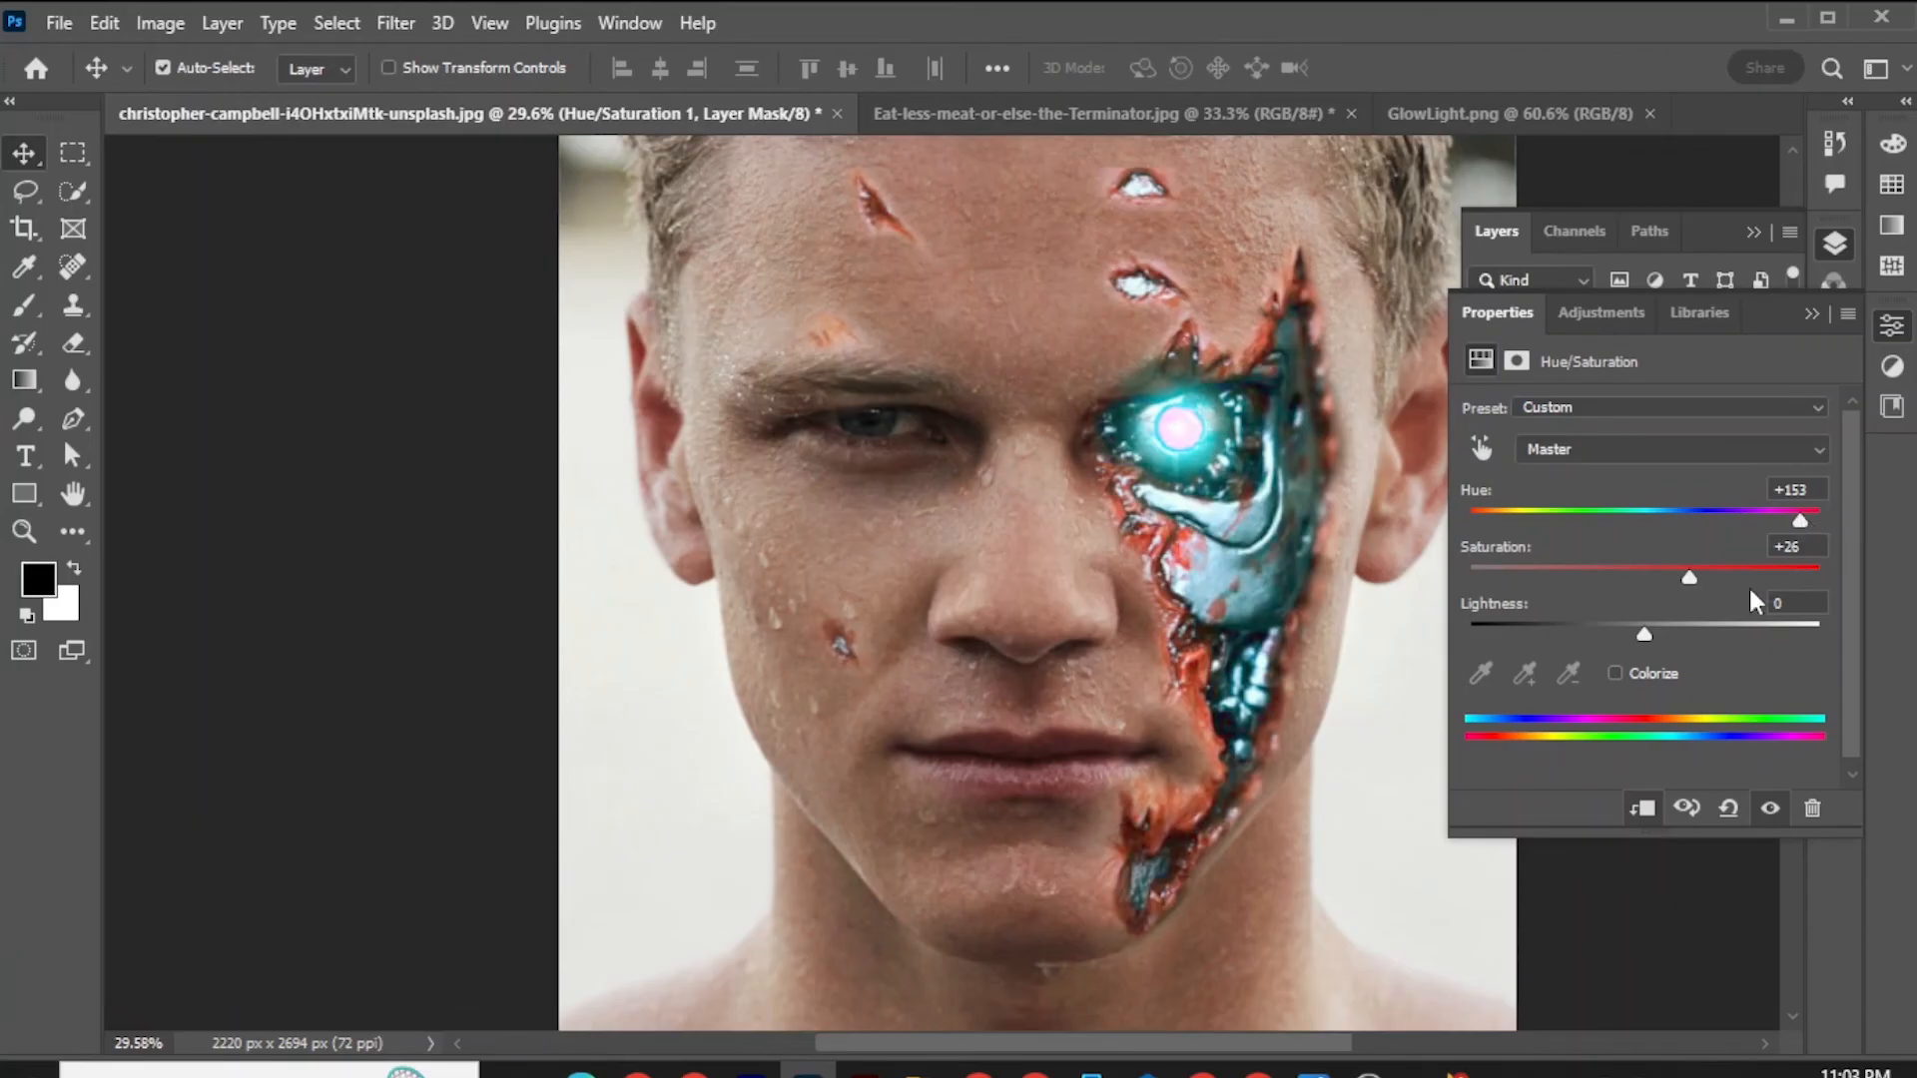
left_click_drag(1644, 636, 1654, 627)
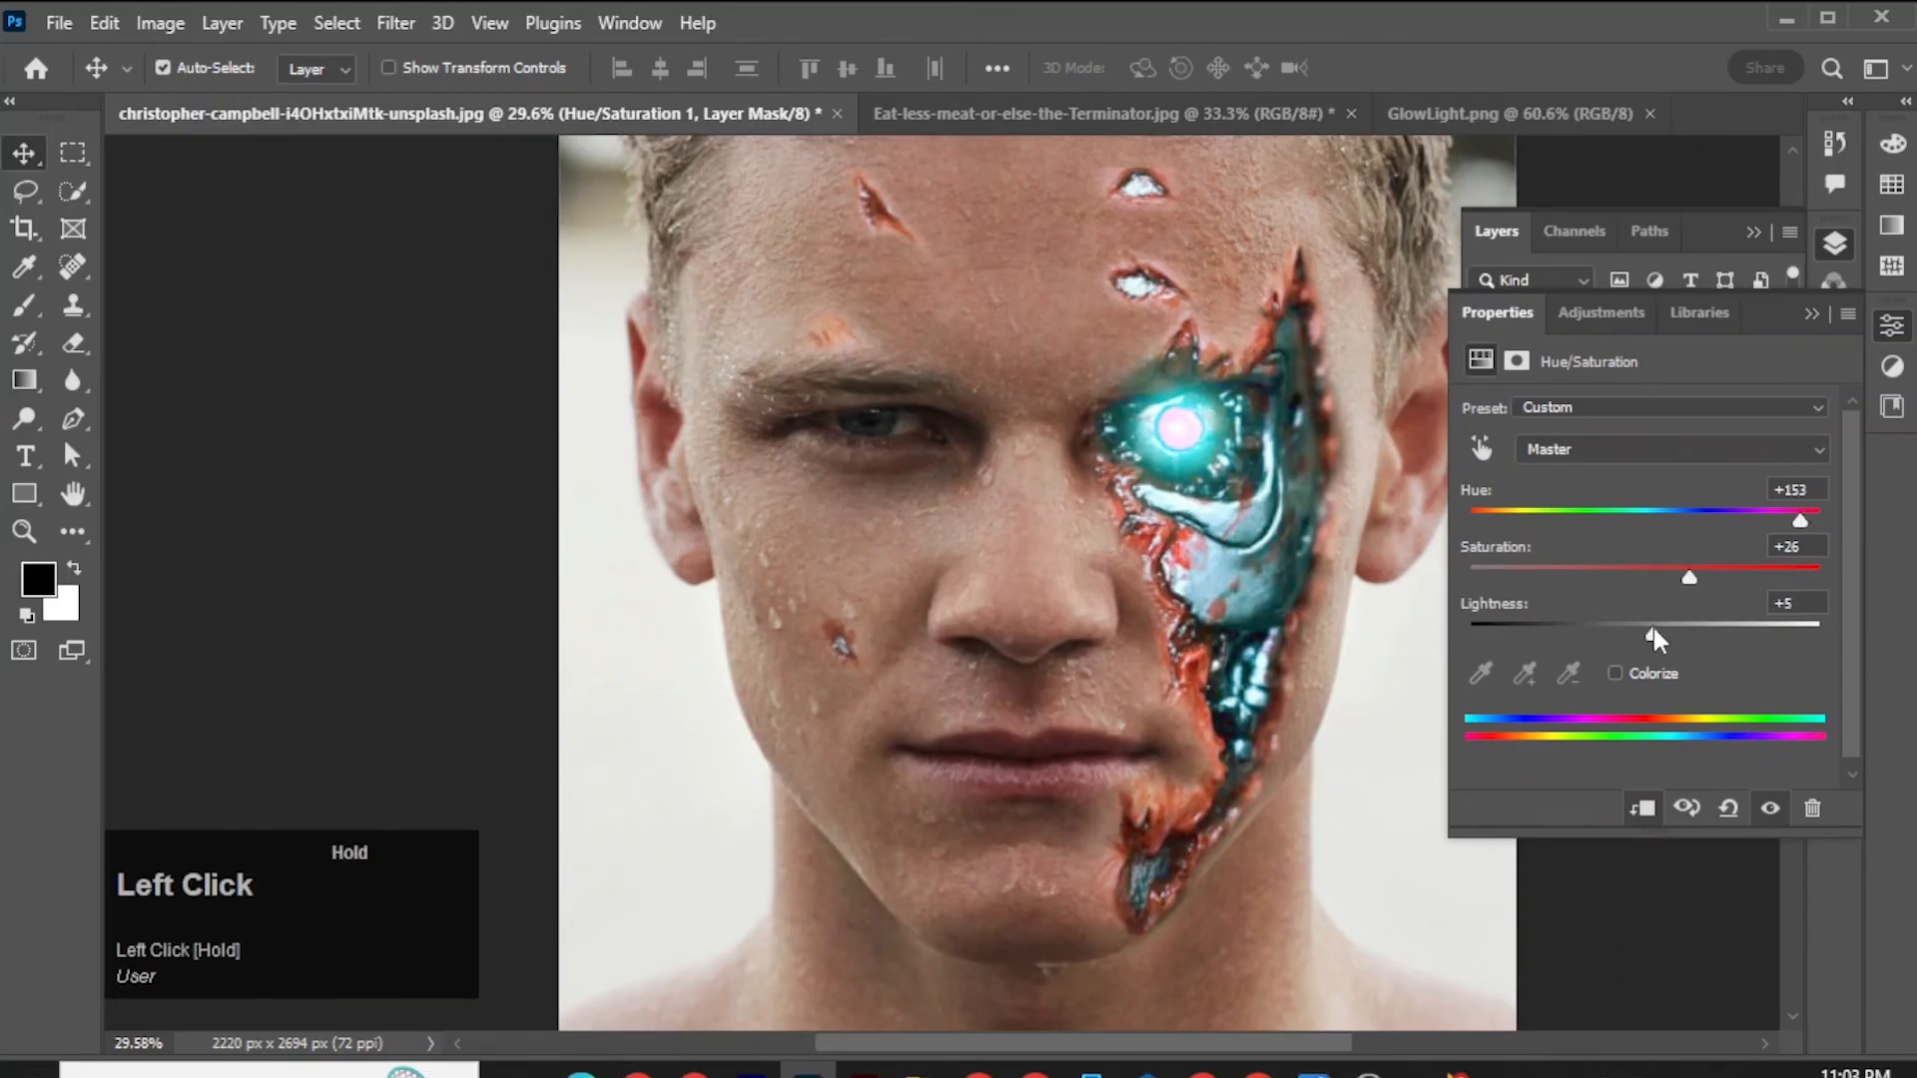
left_click(1692, 515)
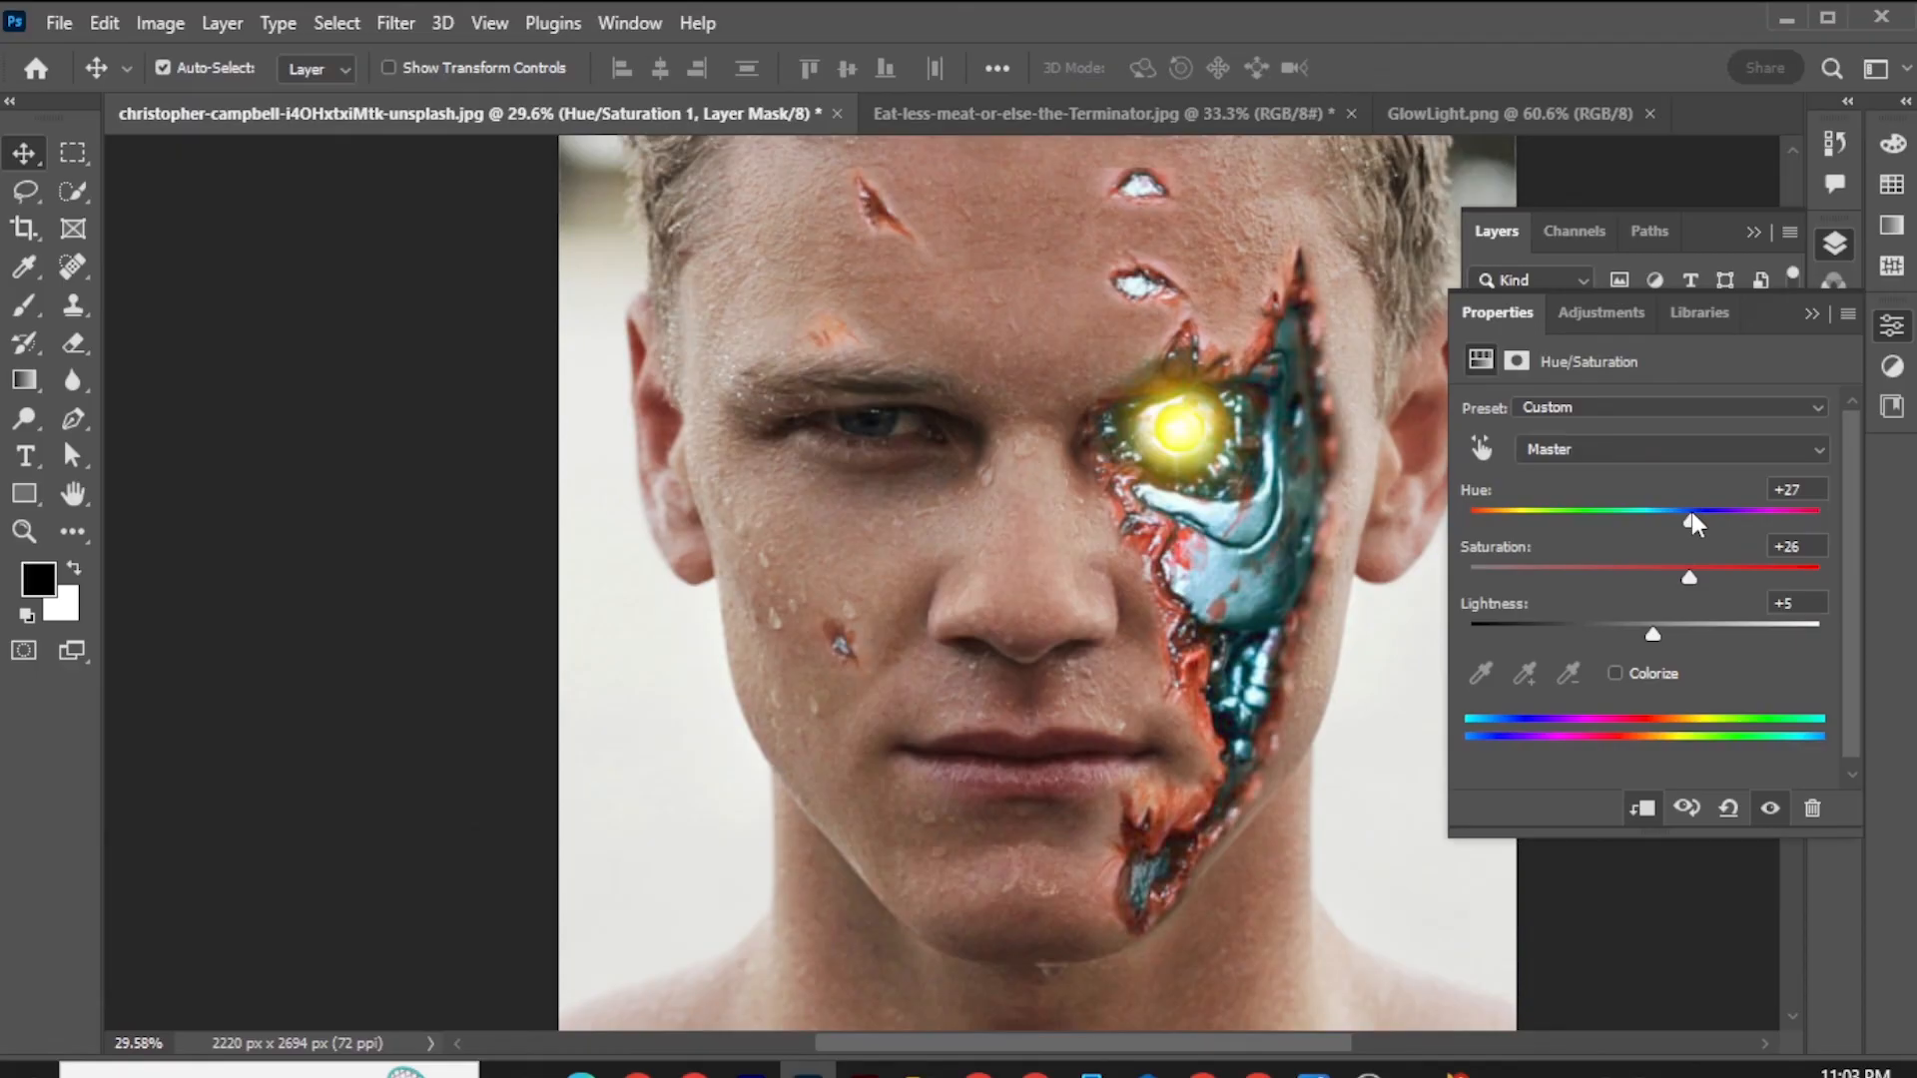
left_click(1825, 318)
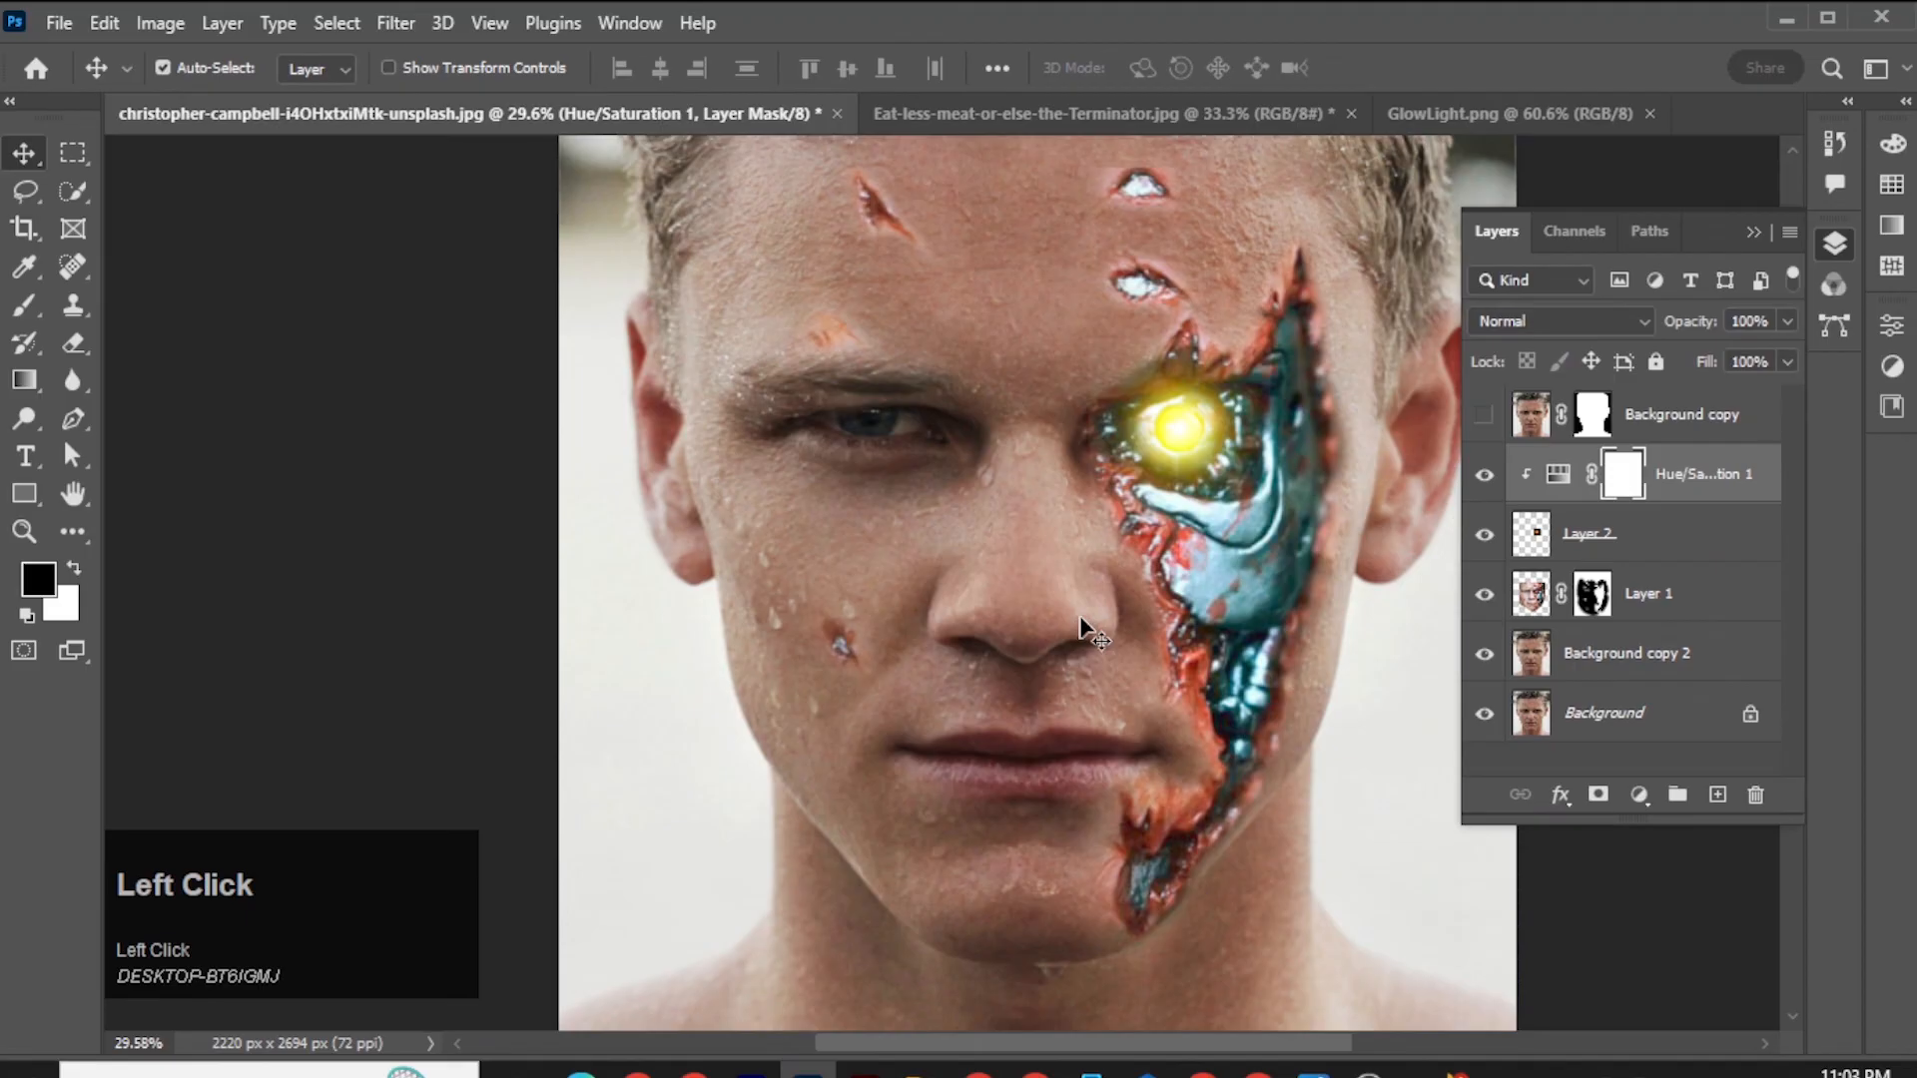
Duplicate the glow layer Layer 2 beneath the Hue/Saturation adjustment and delete the hidden Background copy layer.
scroll(1080, 619, "down", 3)
left_click_drag(1118, 639, 1000, 654)
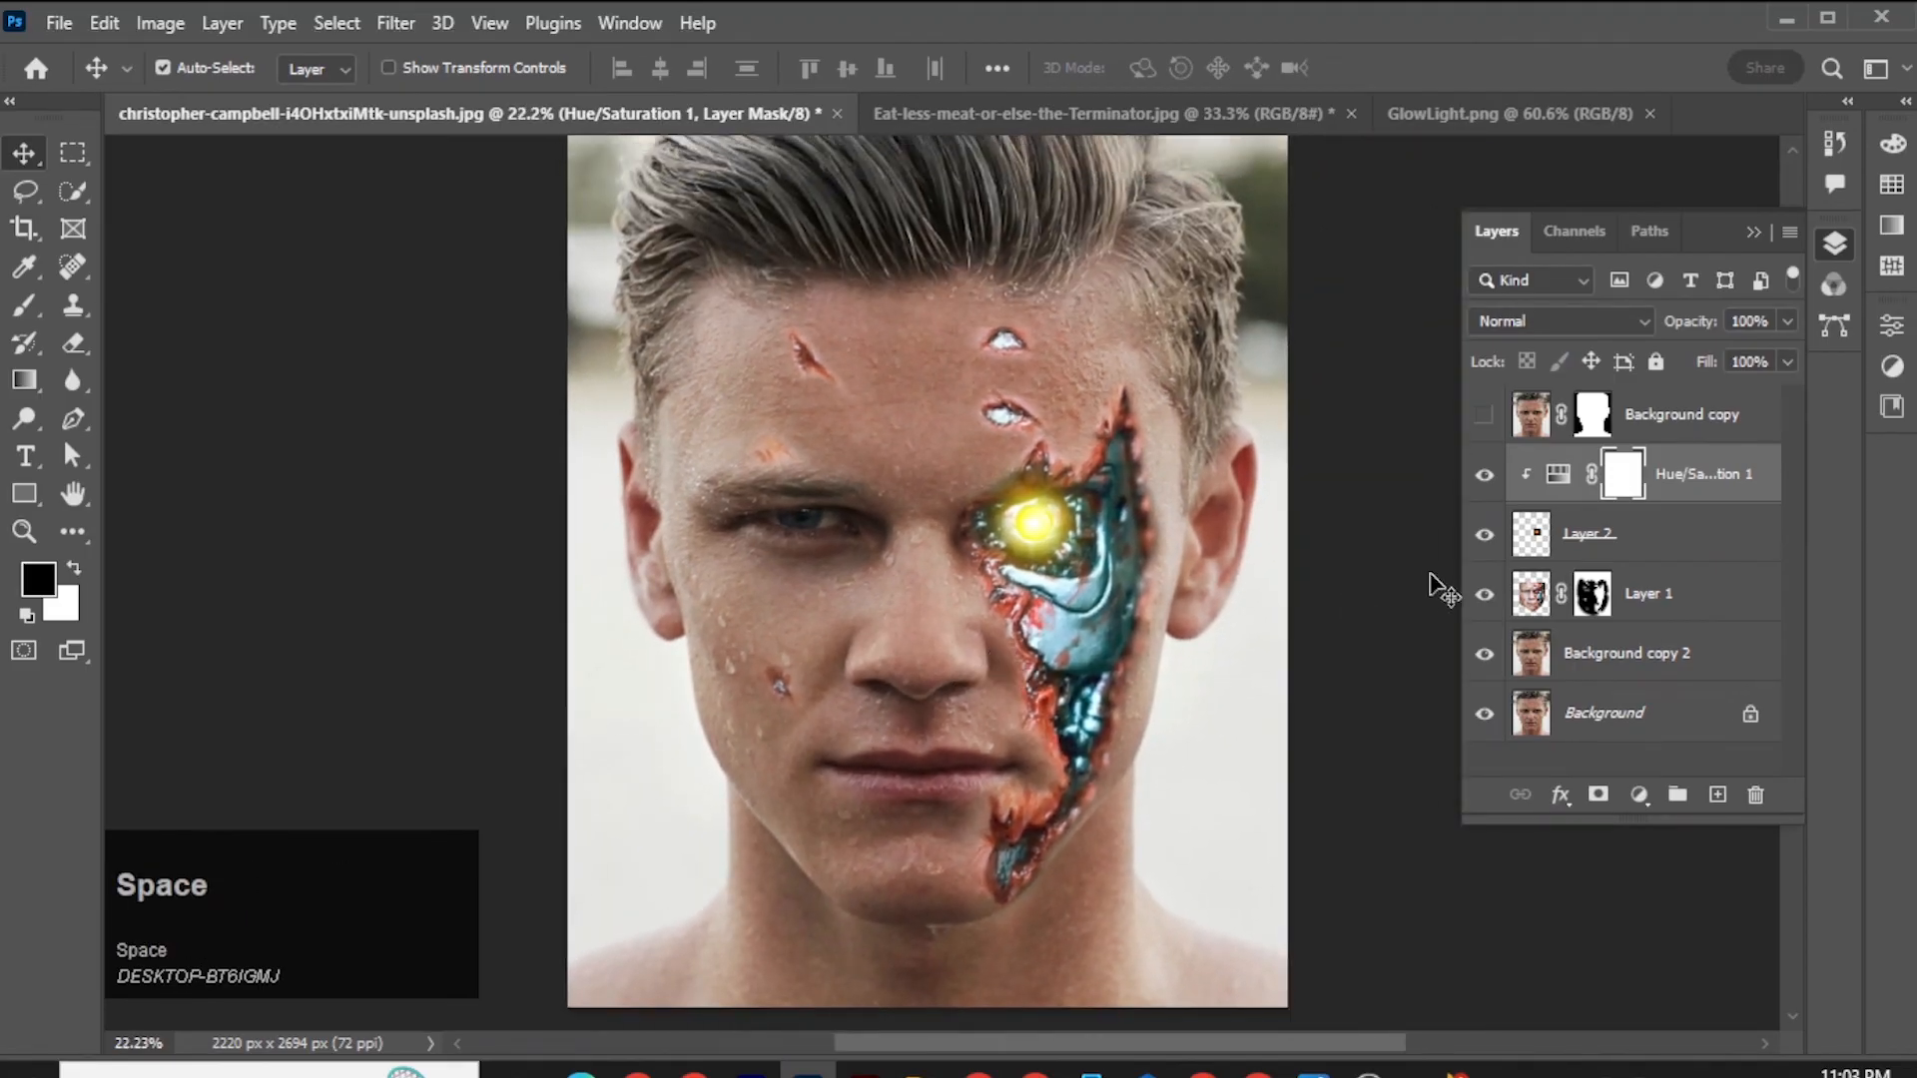
left_click(1576, 536)
key("ctrl+j")
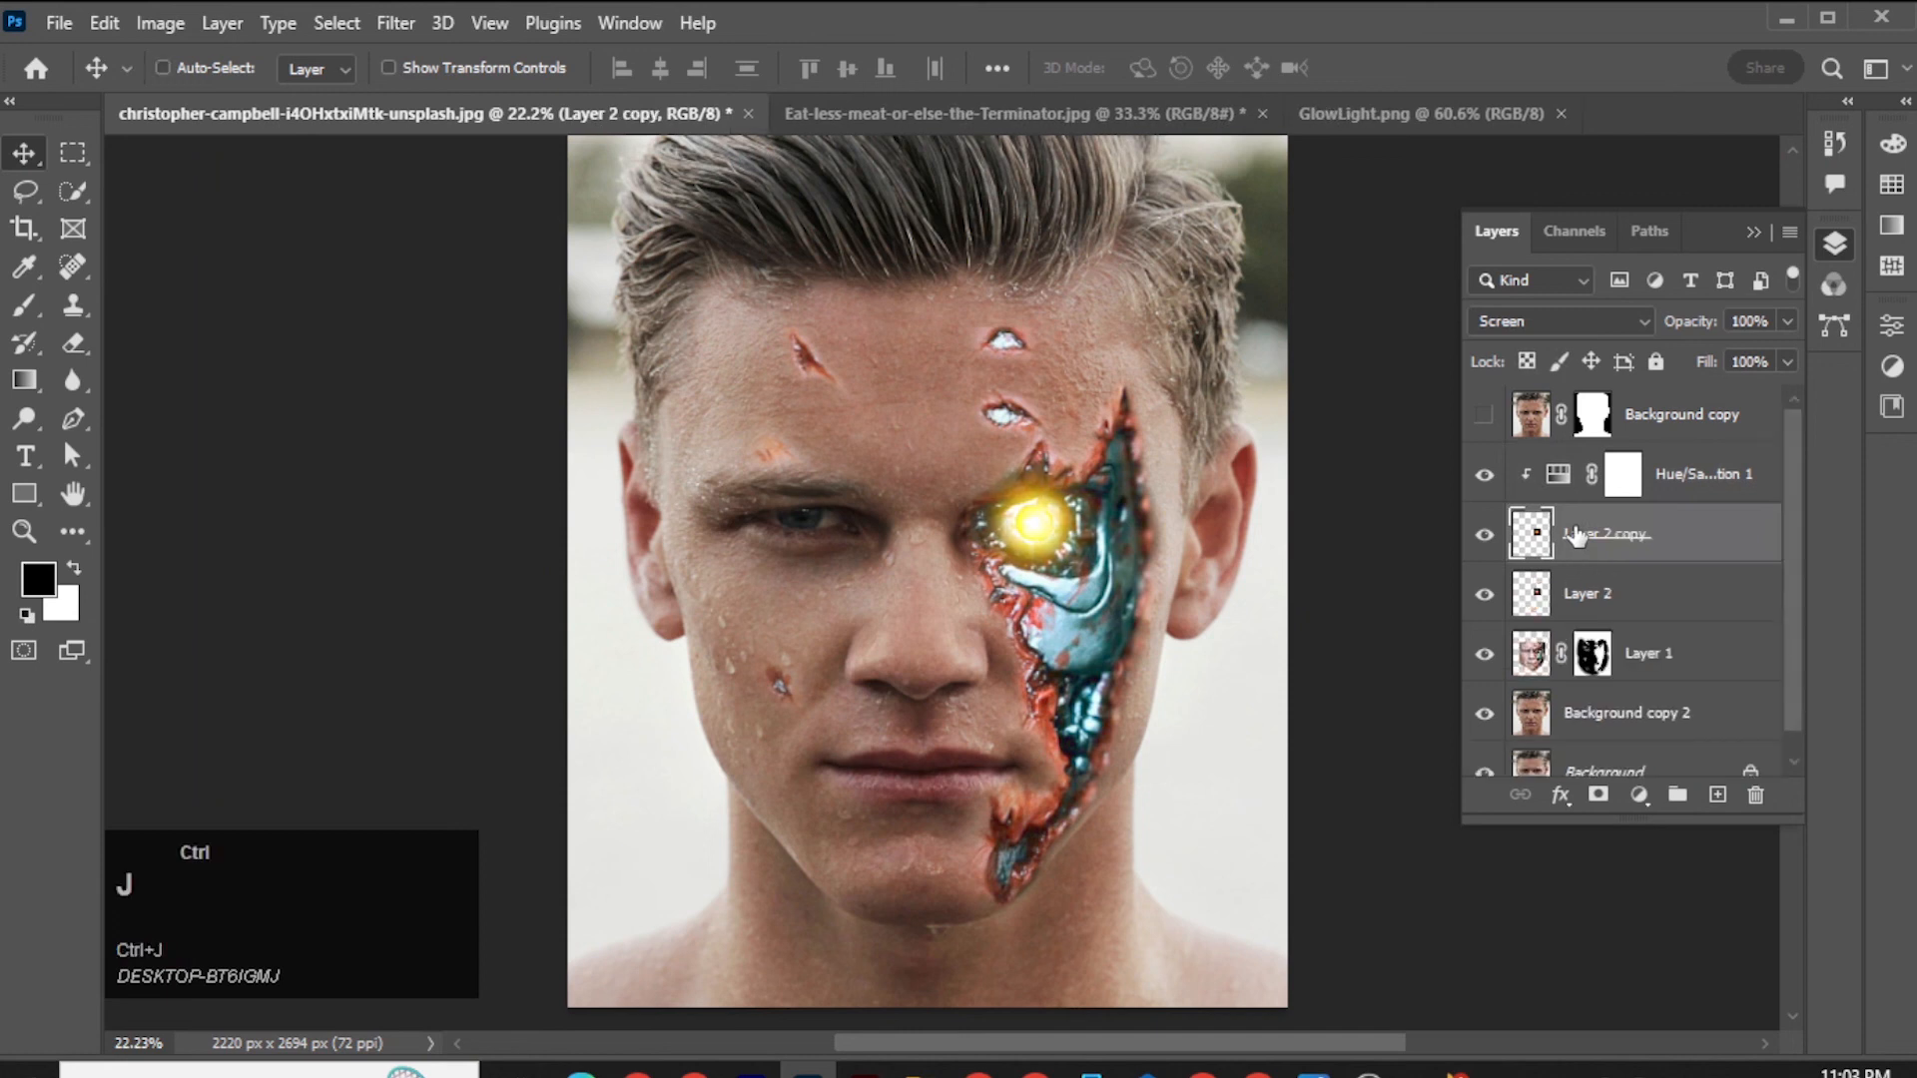
scroll(1597, 562, "up", 1)
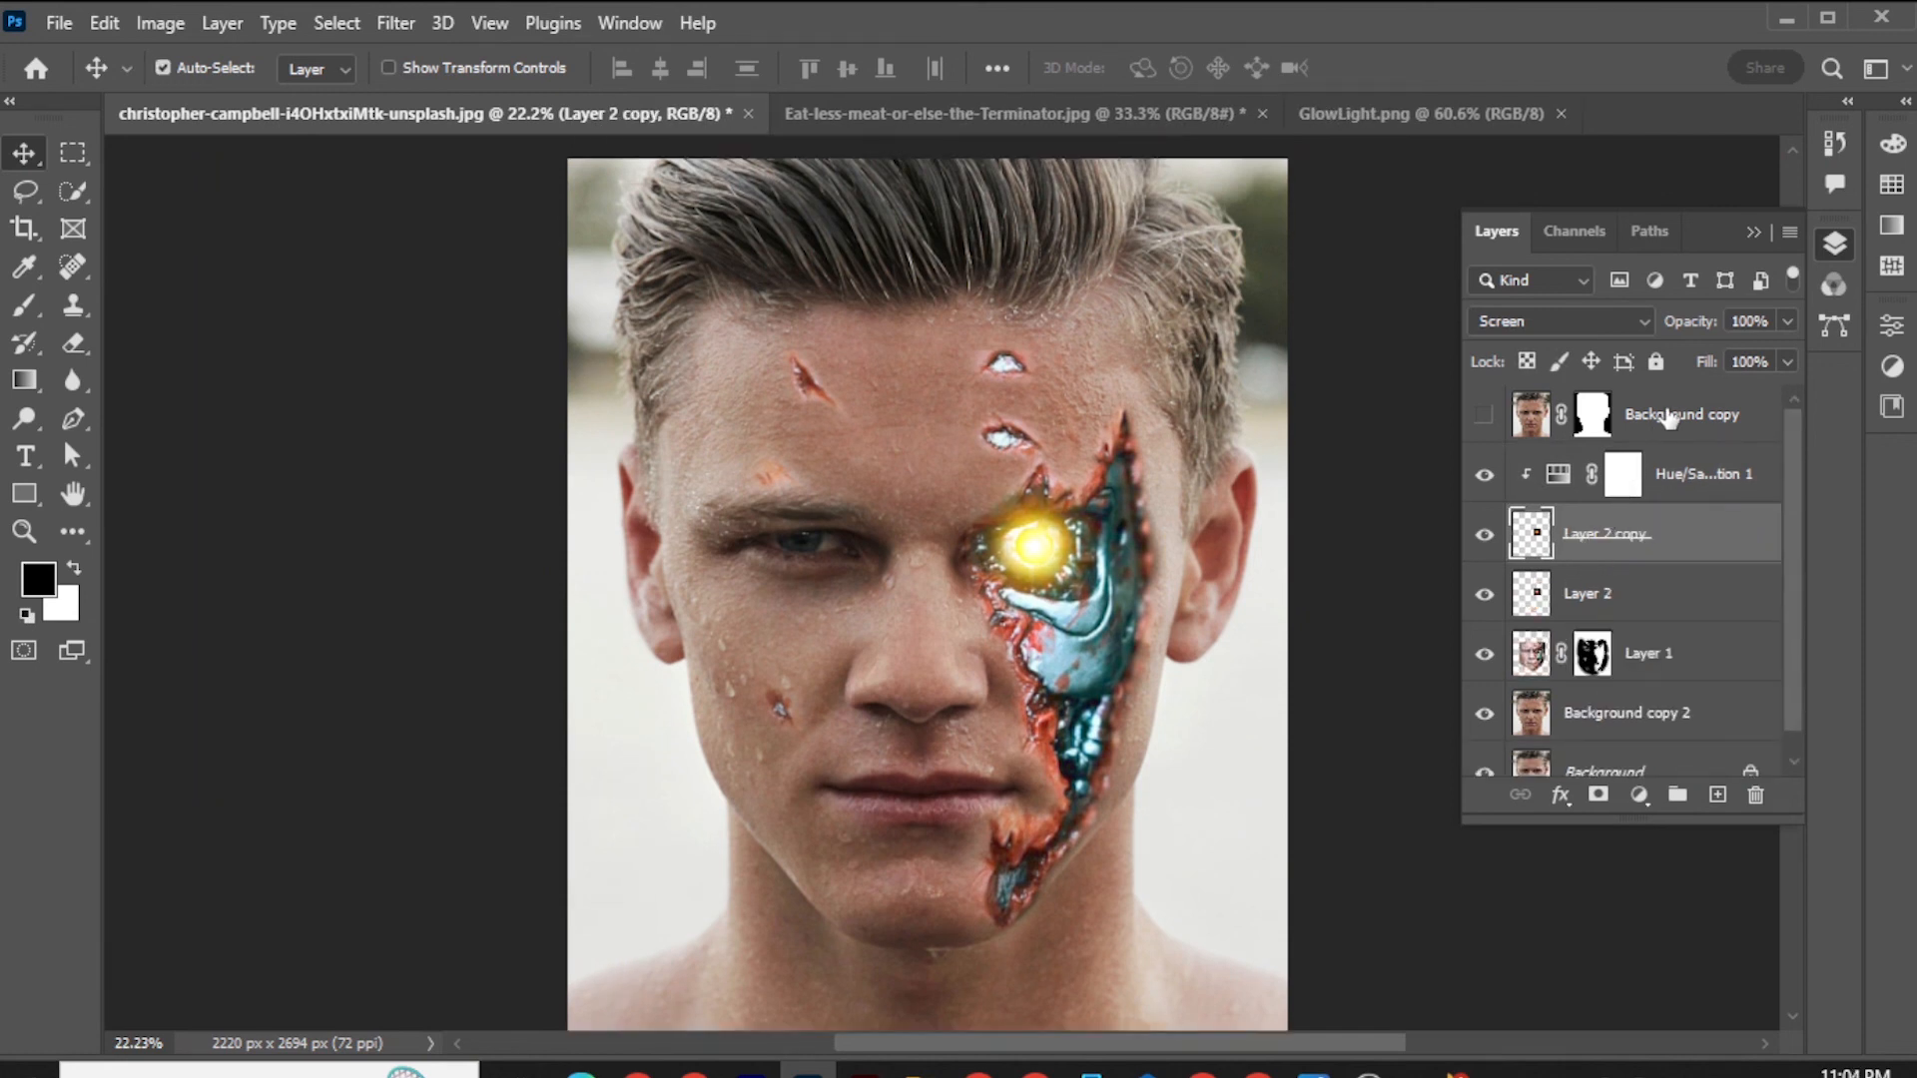
left_click_drag(1668, 418, 1763, 799)
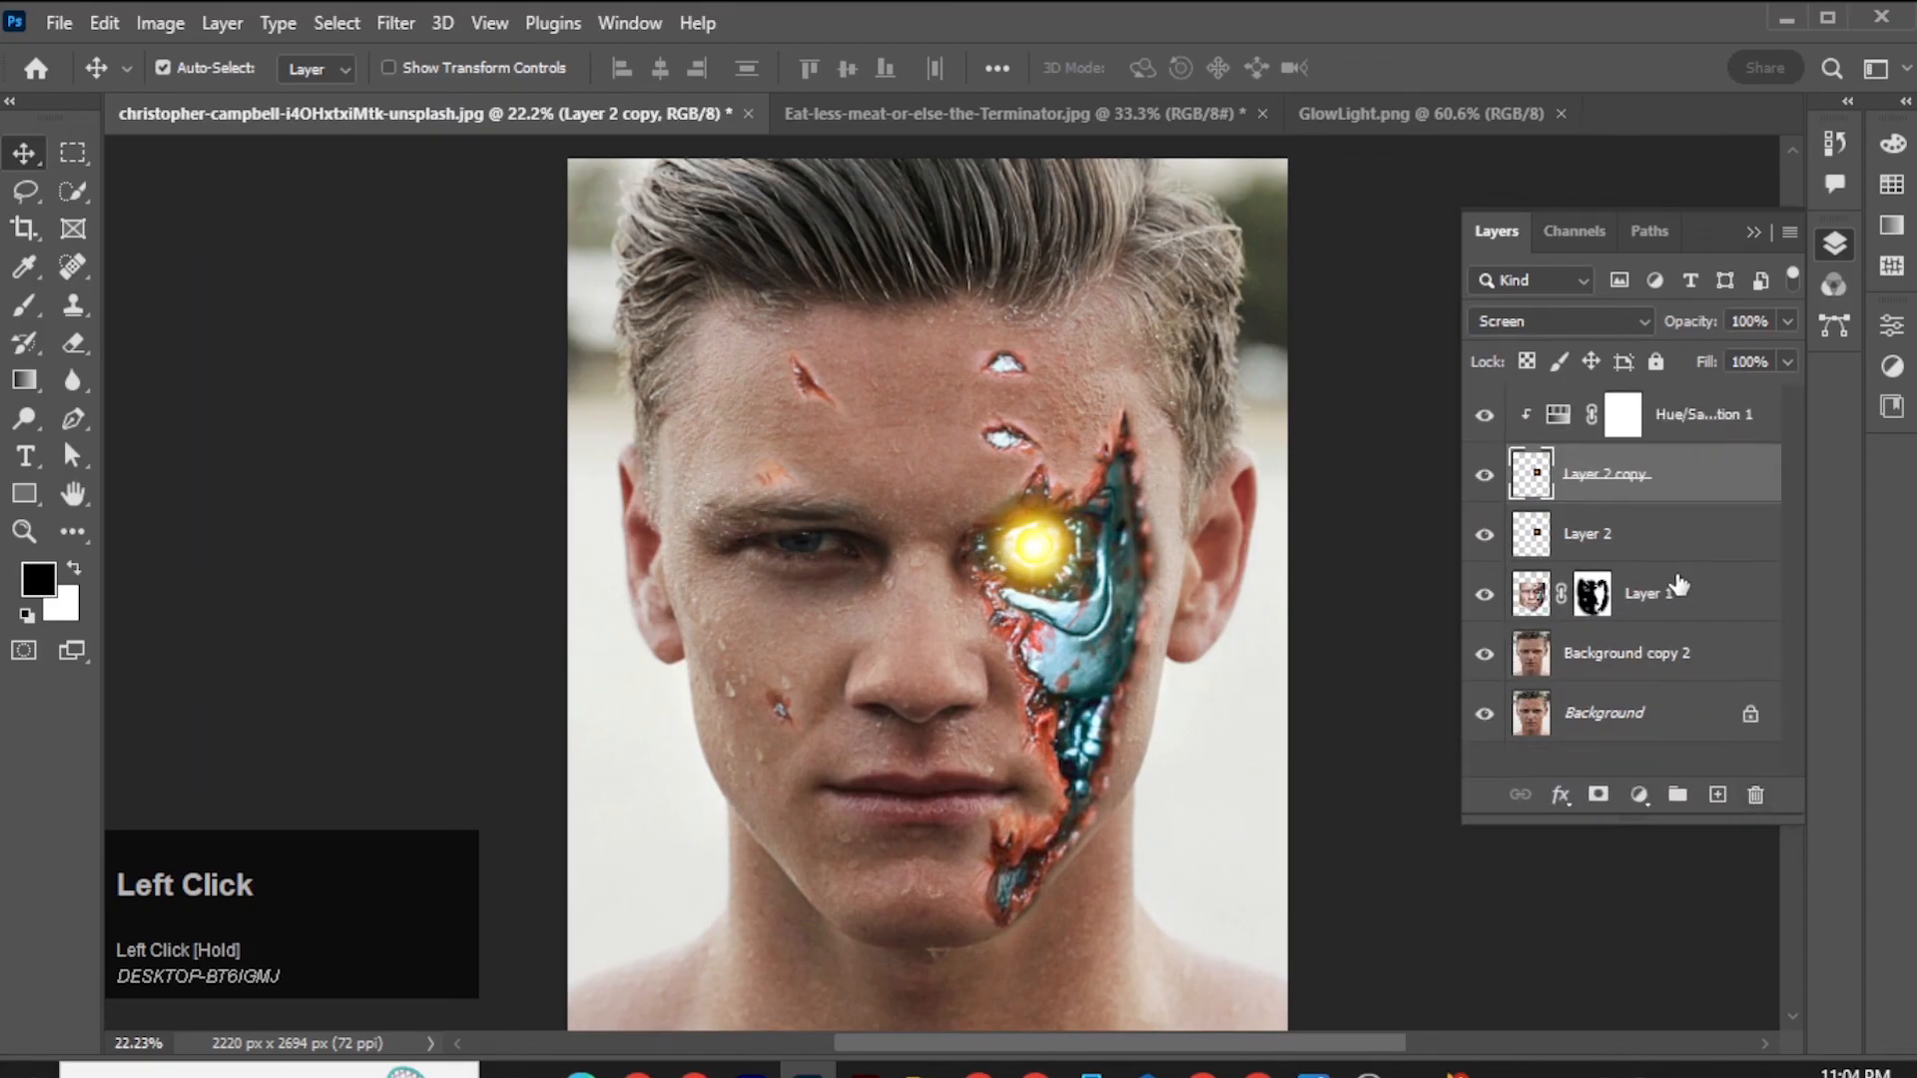
Select Layer 1 with the Brush tool active, and compare the original Background portrait with the full composite by toggling all other layers.
left_click(1680, 589)
key("b")
left_click(1486, 715, "alt")
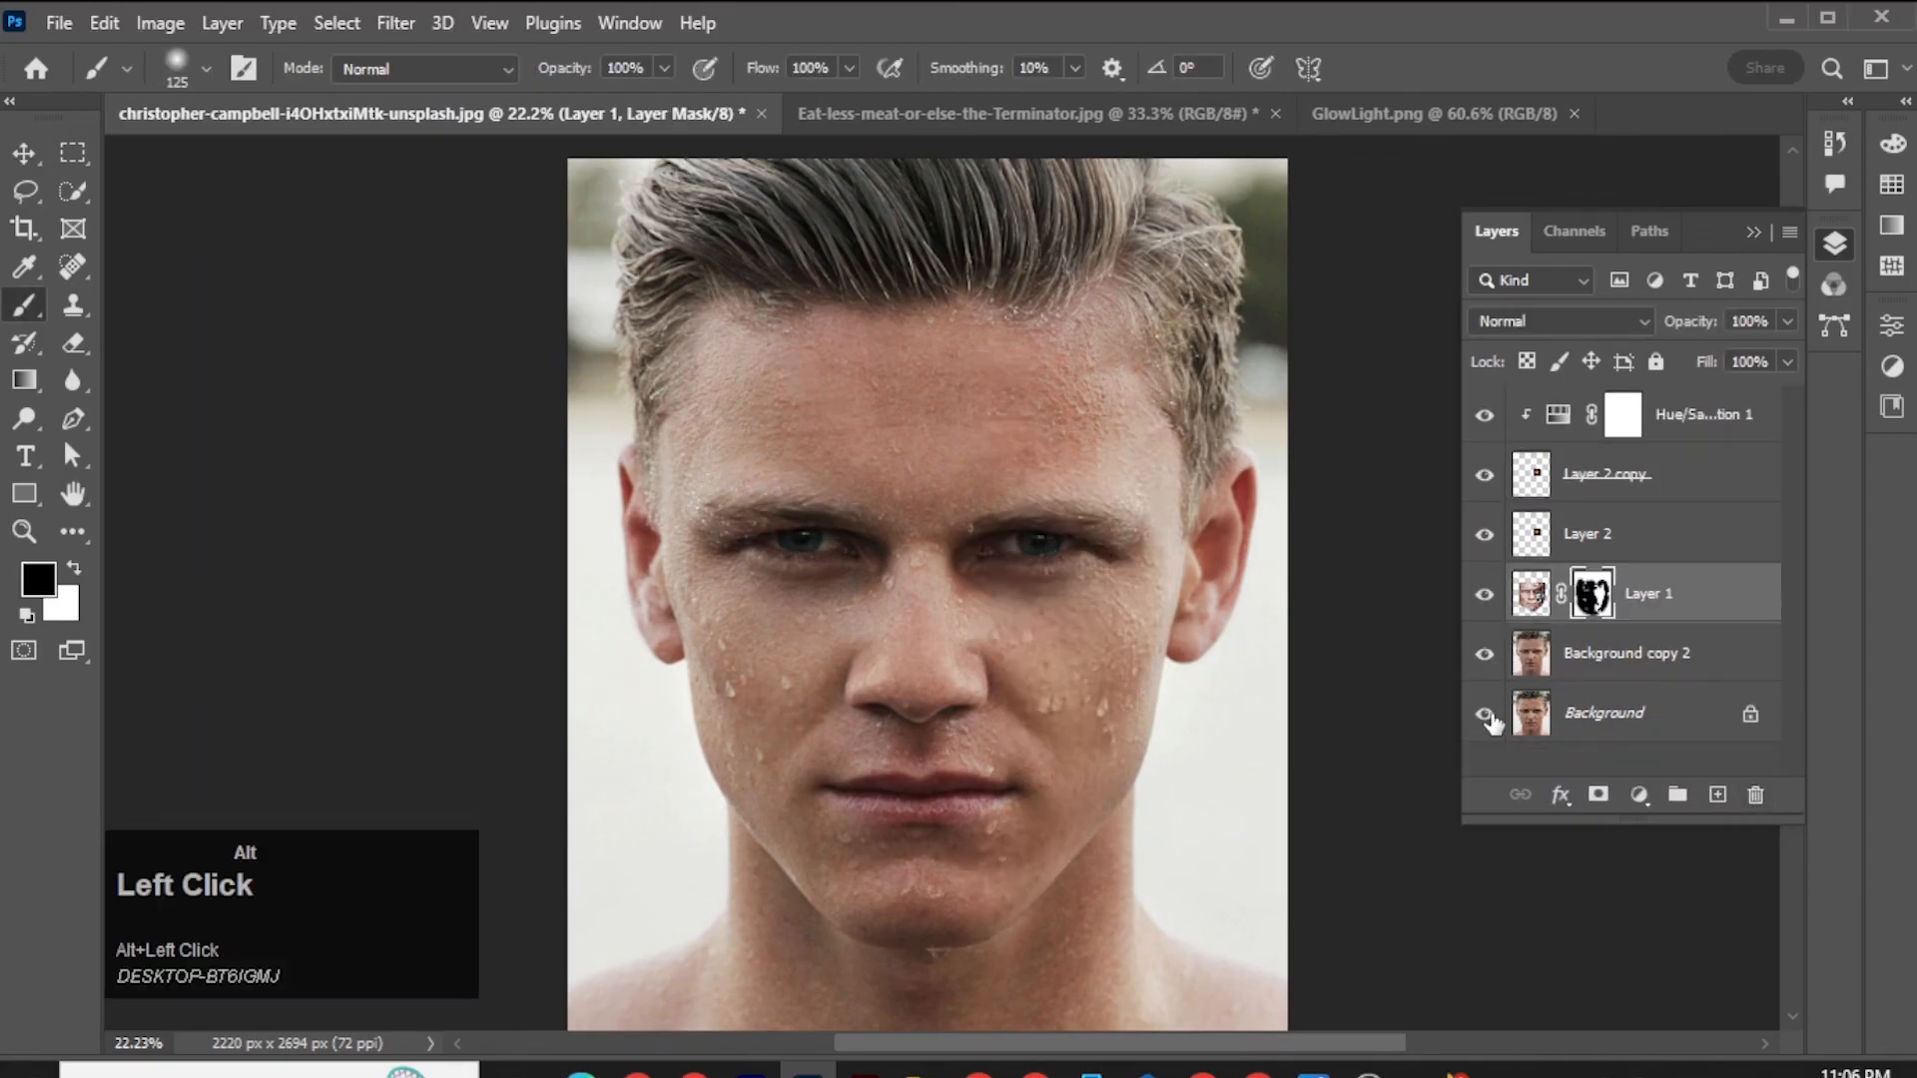
left_click(1485, 715, "alt")
left_click(1486, 715, "alt")
left_click(1485, 715, "alt")
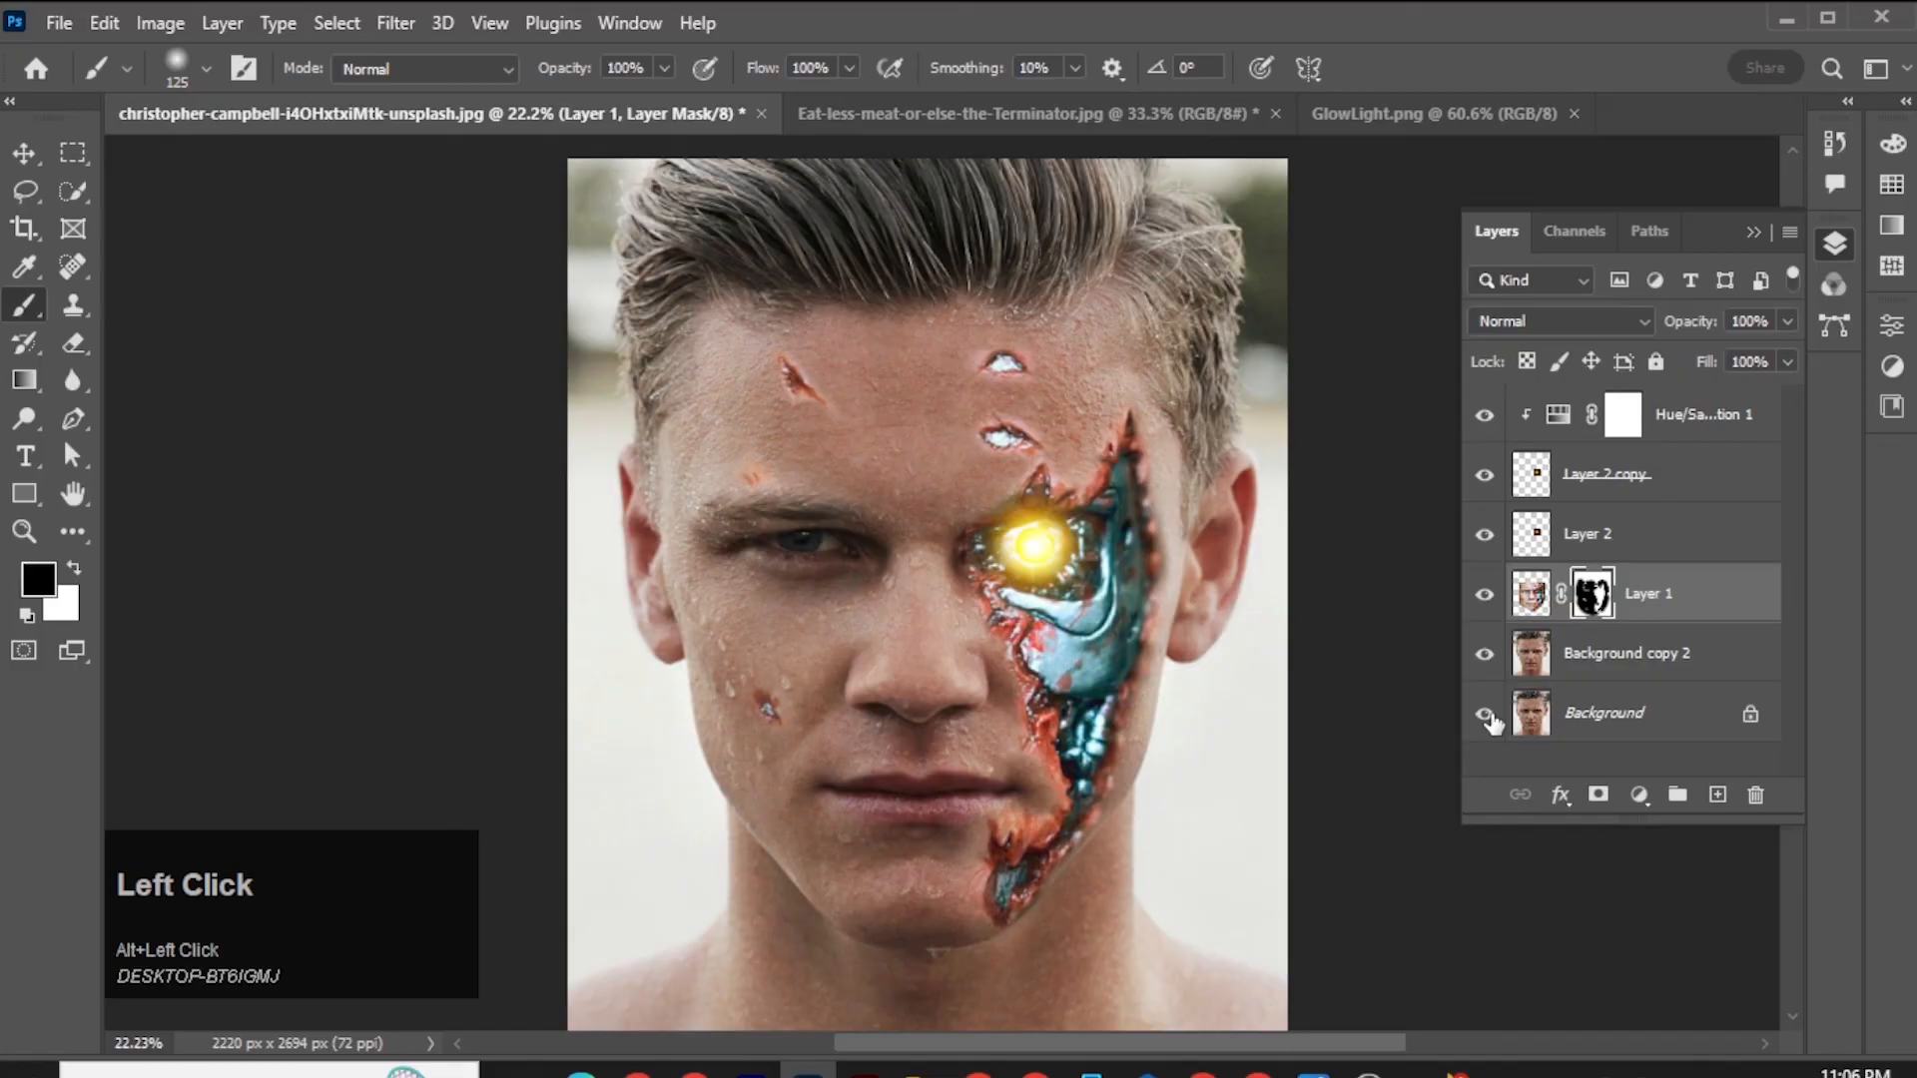